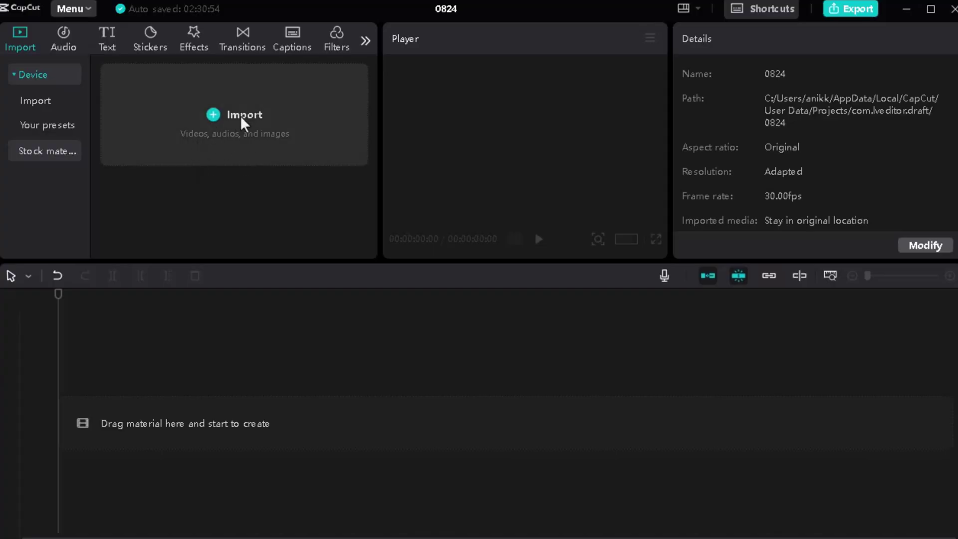
Import bg-2nd.jpg, bg-900x1100.jpg and png-text.png from the Food motion folder into the project media
click(240, 116)
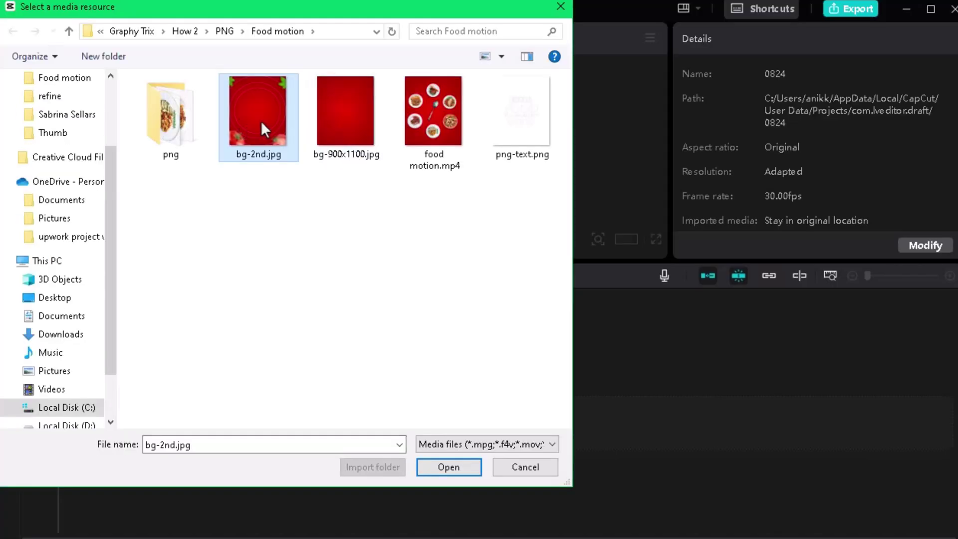
click(340, 119)
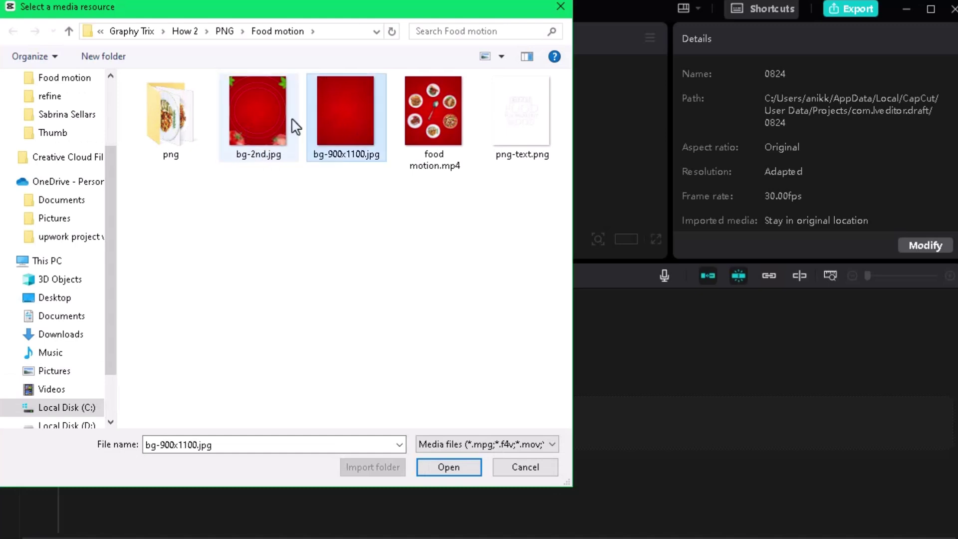
ctrl+click(282, 119)
ctrl+click(529, 120)
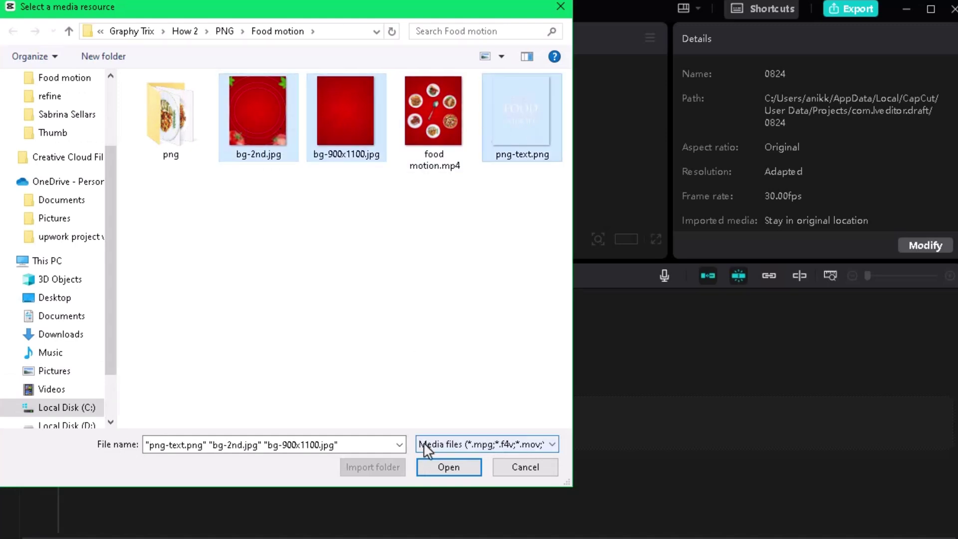
click(448, 466)
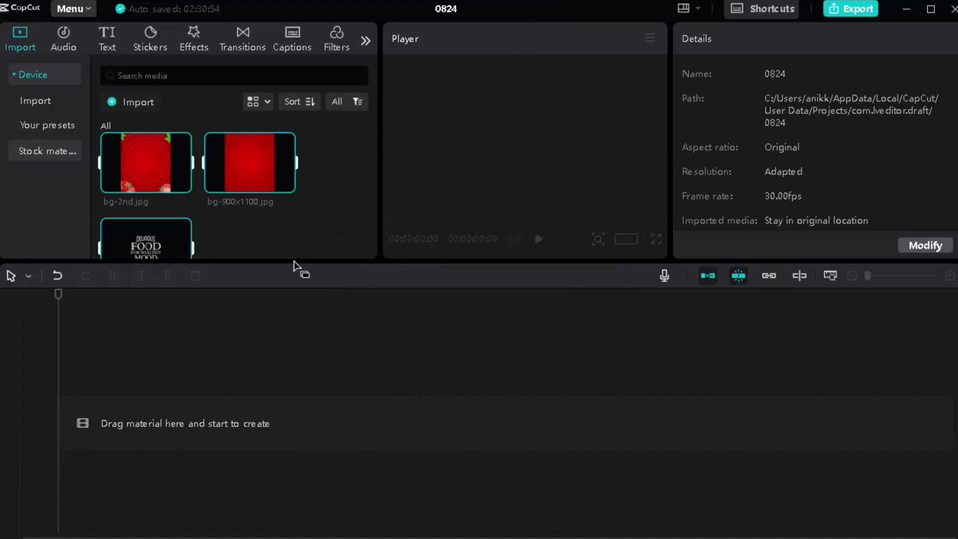
Import all seven spoon and food images from the png subfolder into the project media
click(139, 104)
double_click(139, 114)
click(167, 117)
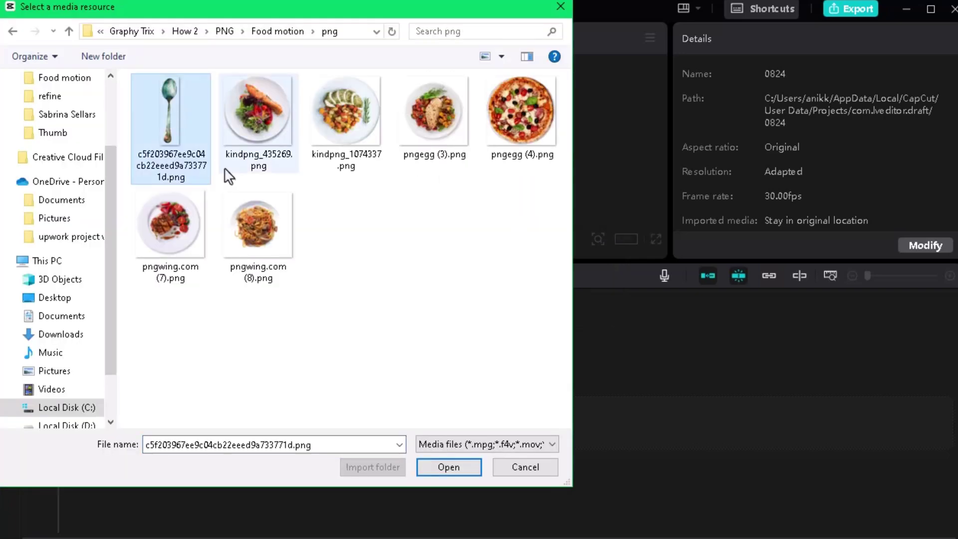
shift+click(262, 227)
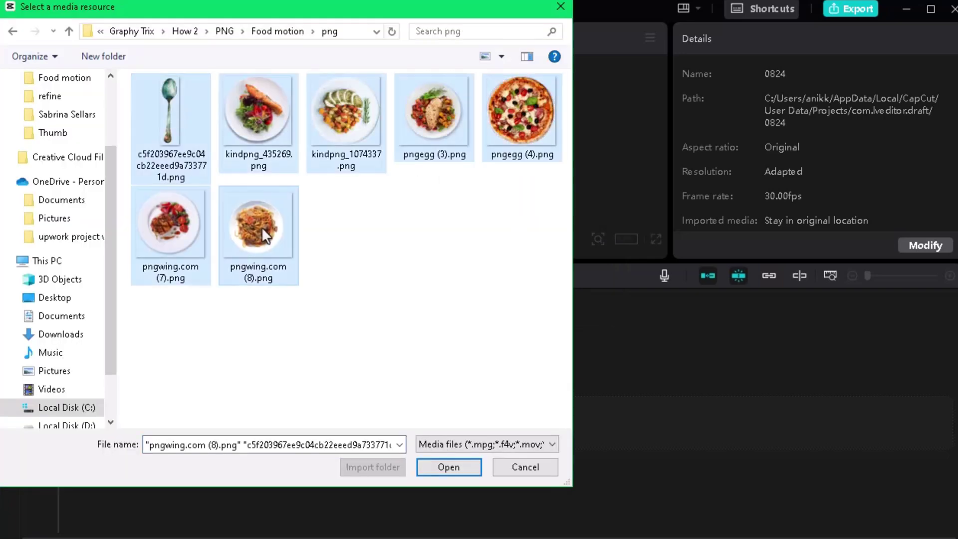
click(449, 467)
scroll(301, 205, down, 5)
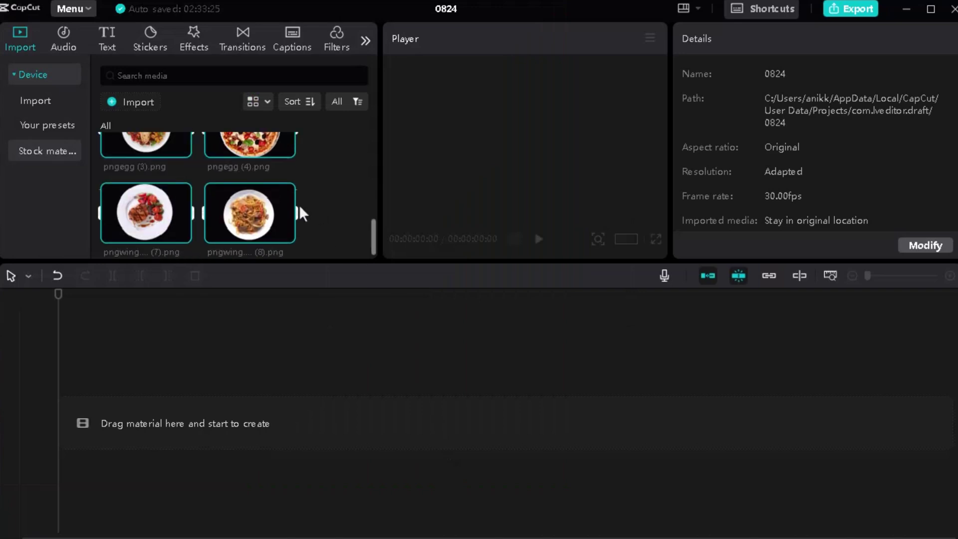
scroll(299, 205, up, 5)
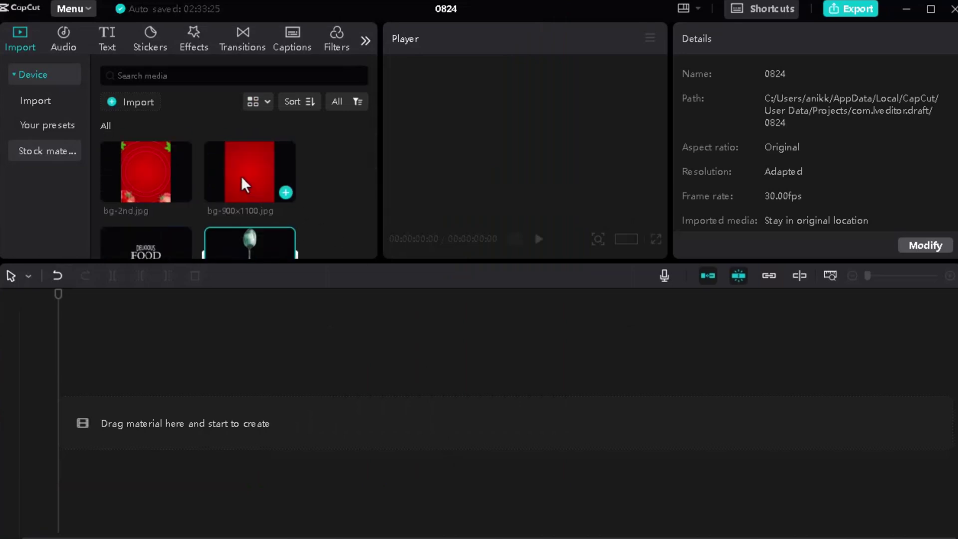
Place bg-900x1100.jpg at the start of the main track and extend the clip to 00:00:10:02
click(265, 162)
drag(265, 164, 166, 375)
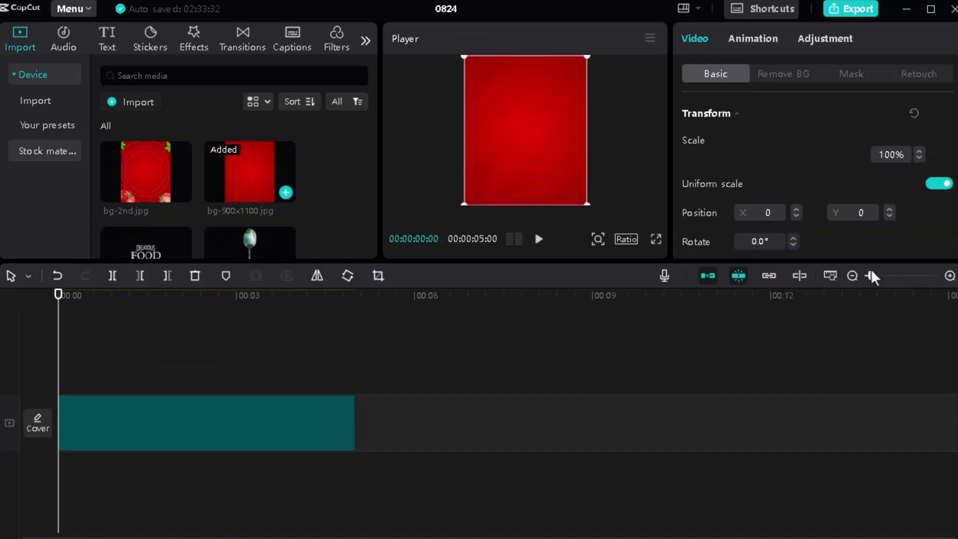
drag(872, 283, 888, 287)
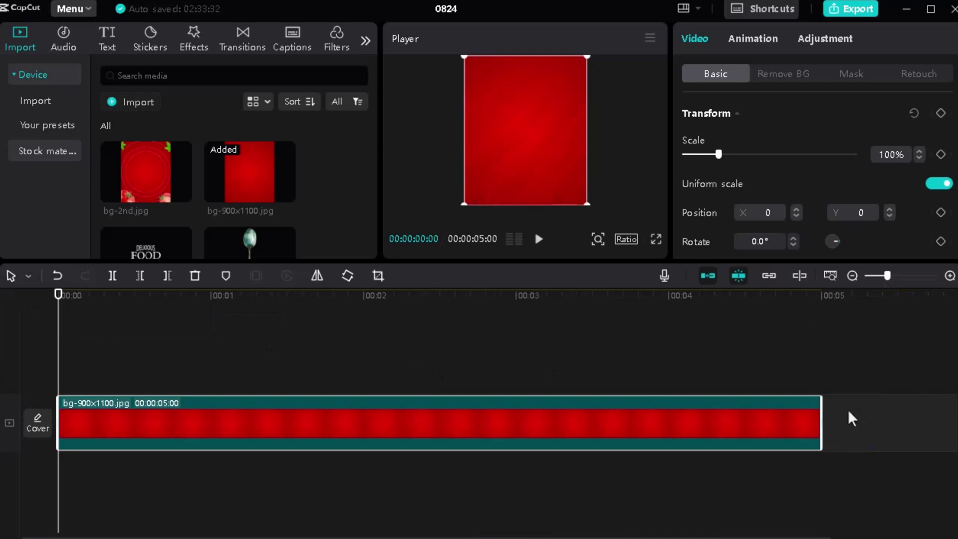
drag(823, 416, 545, 370)
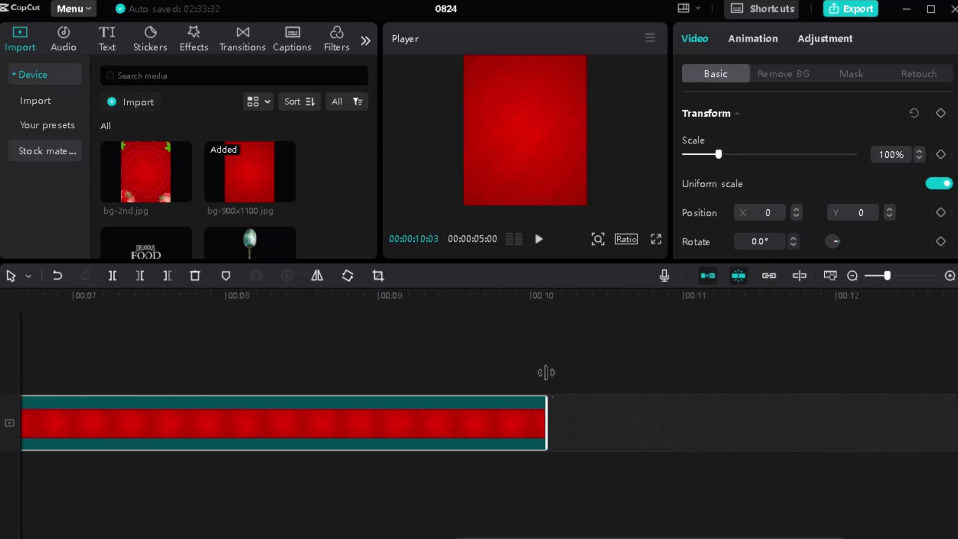
drag(540, 307, 540, 308)
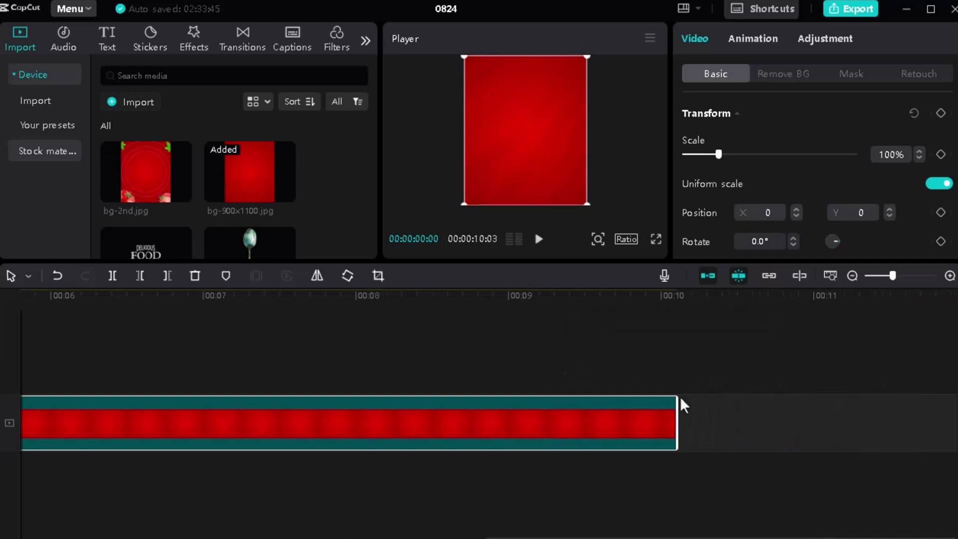
drag(677, 413, 671, 413)
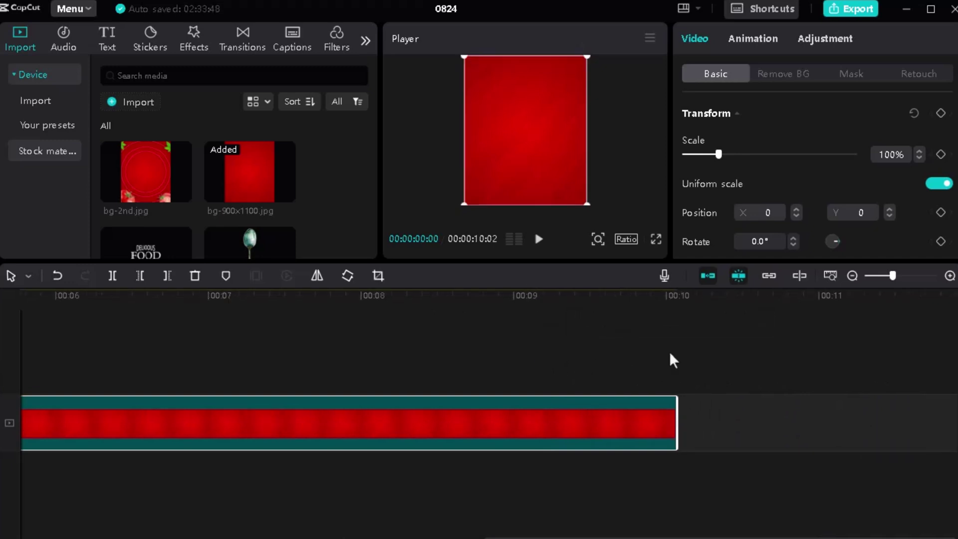
click(143, 349)
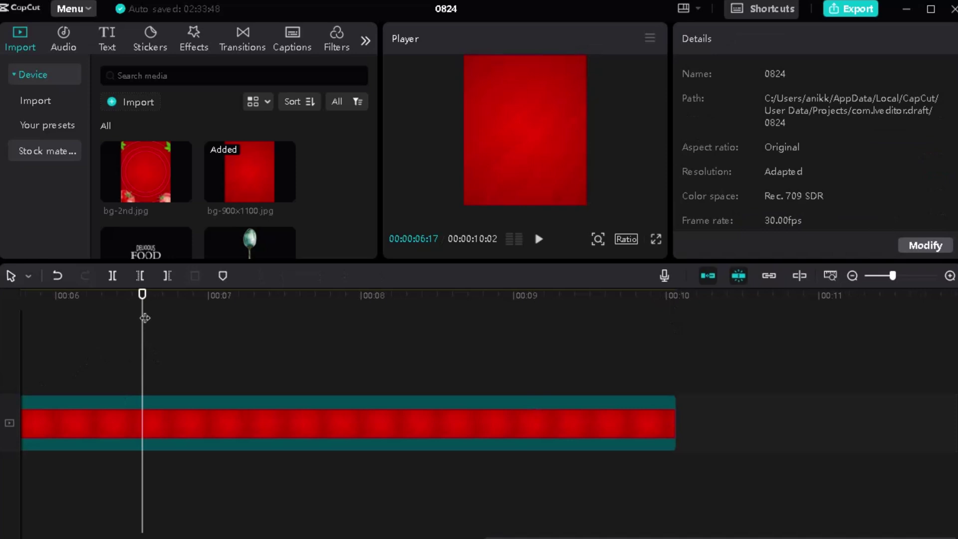
drag(144, 318, 30, 318)
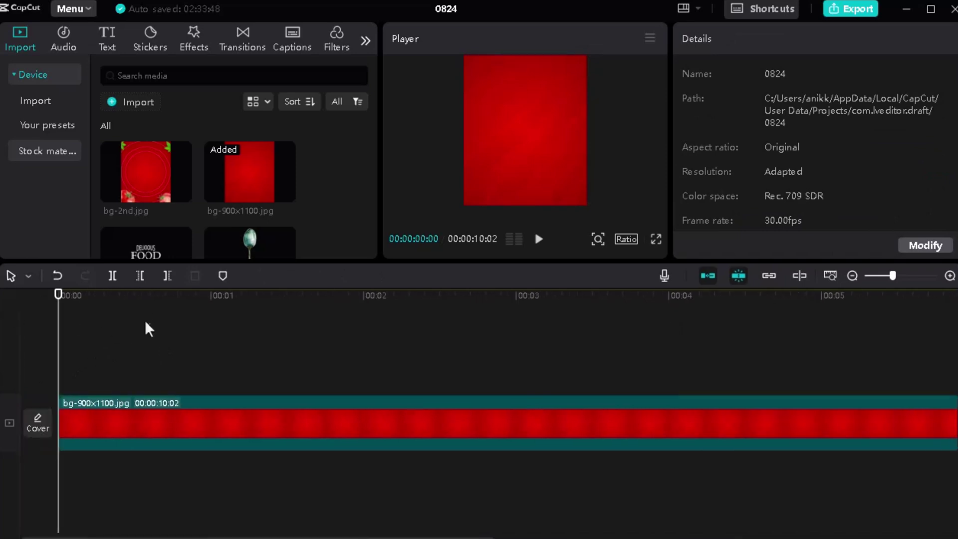
Set the project to a custom resolution of 900 x 1100 and save the project settings
click(620, 244)
click(660, 278)
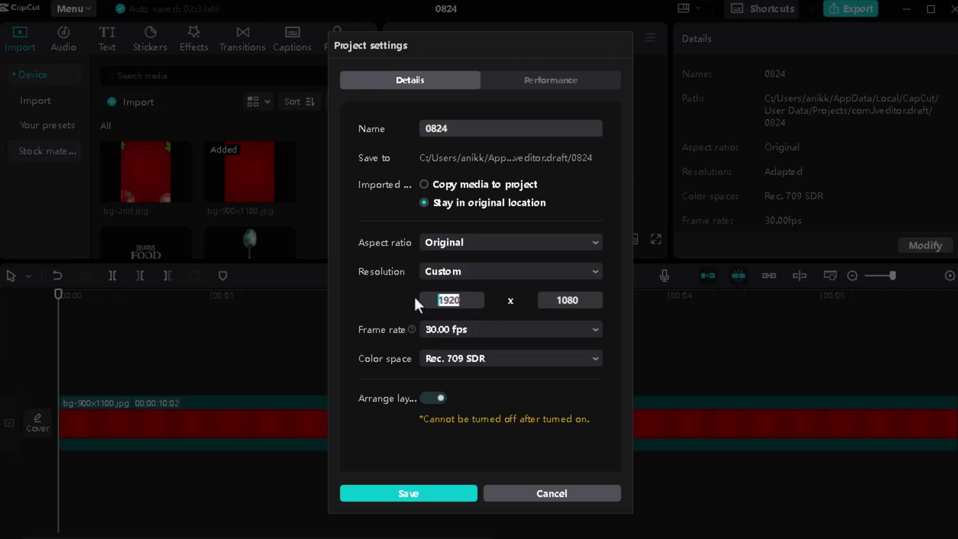
text(900)
double_click(574, 300)
text(1100)
click(412, 494)
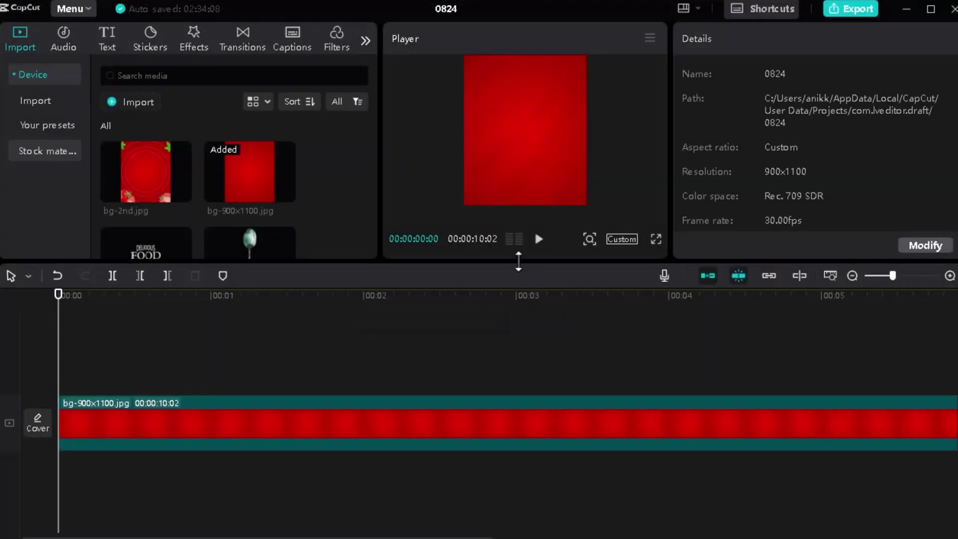
Enlarge the player preview by making the timeline shorter and the media area narrower
drag(519, 261, 515, 306)
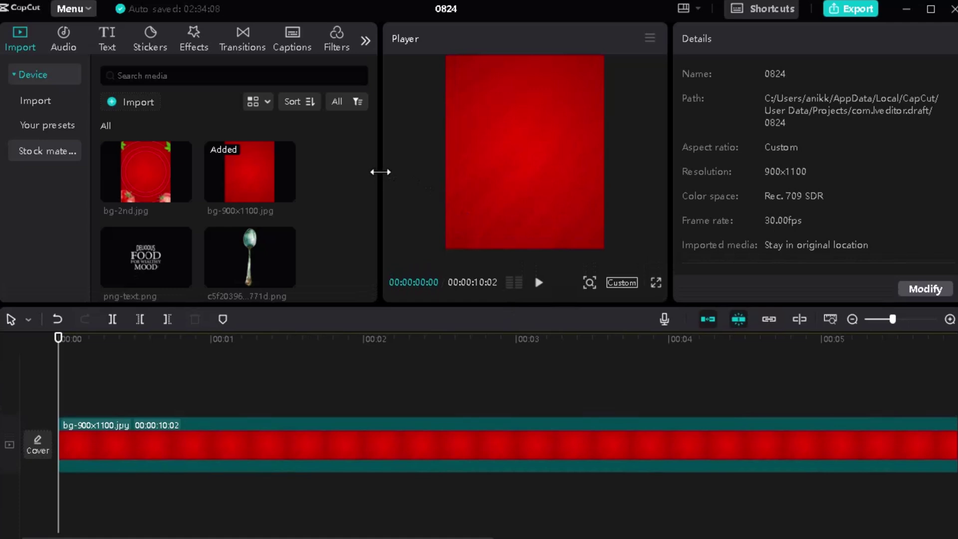
drag(670, 160, 776, 169)
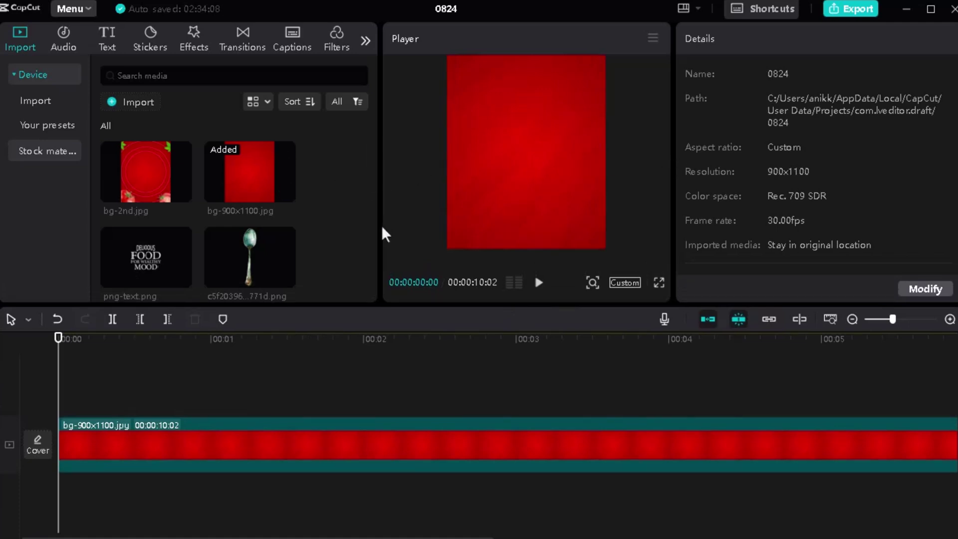
drag(378, 226, 302, 234)
Add the spoon image on a track above the background, starting at 00:00:00:04, and scale it down to 34%
scroll(221, 221, down, 2)
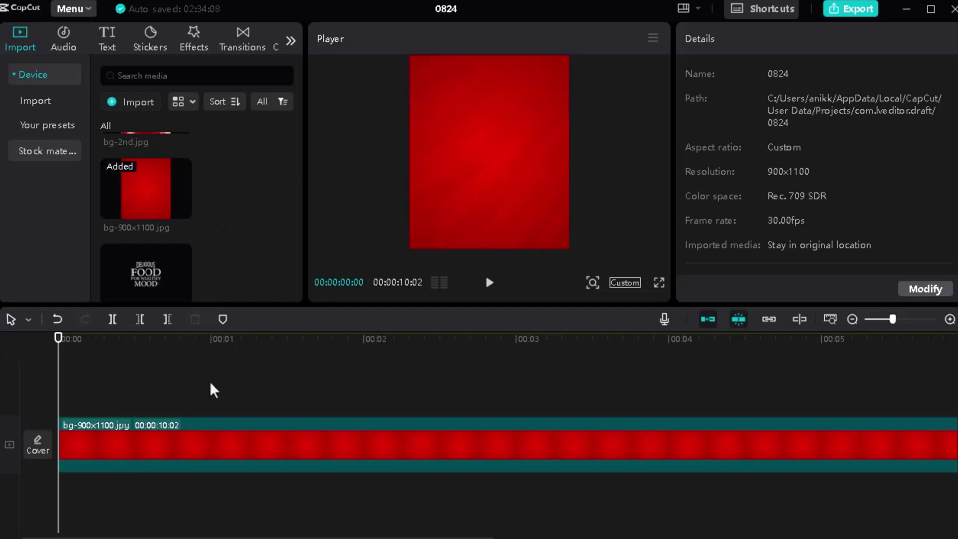
mouse_move(58, 342)
mouse_down()
mouse_move(75, 343)
mouse_move(53, 353)
mouse_up()
key(Right)
key(Right)
key(Right)
key(Right)
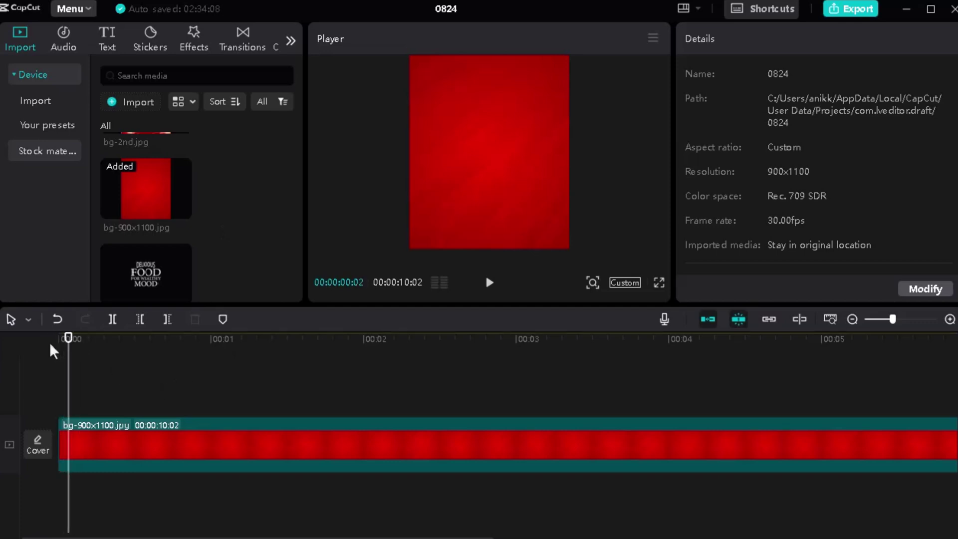
scroll(172, 251, down, 3)
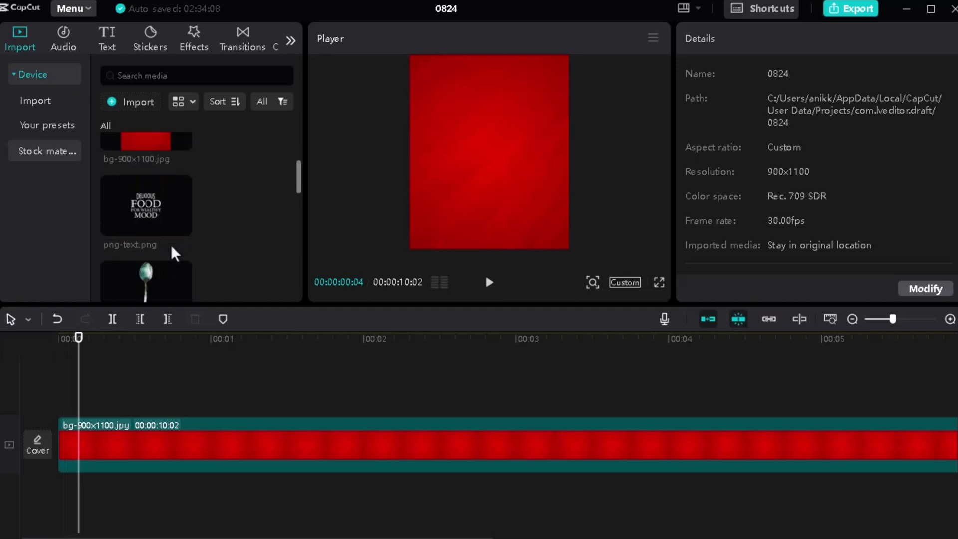
scroll(166, 229, up, 1)
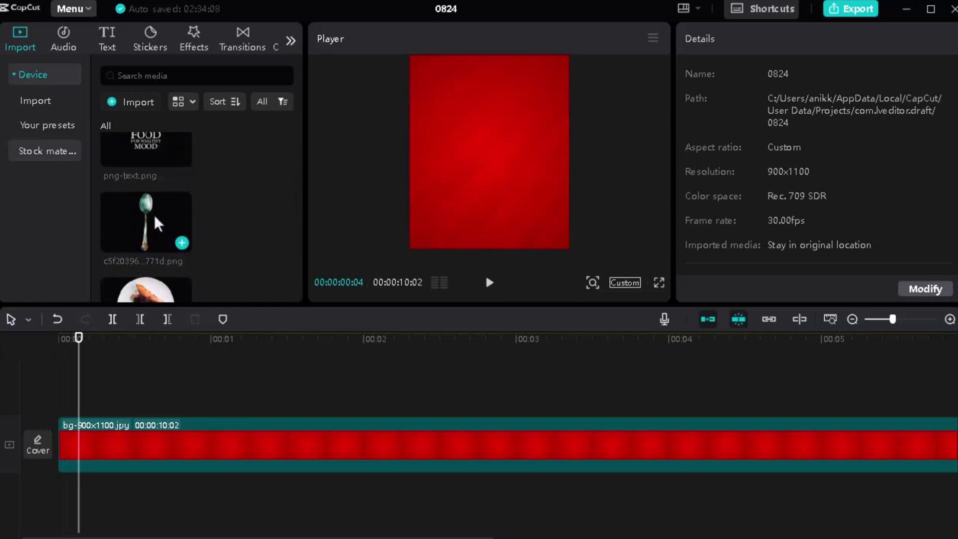
drag(150, 219, 81, 399)
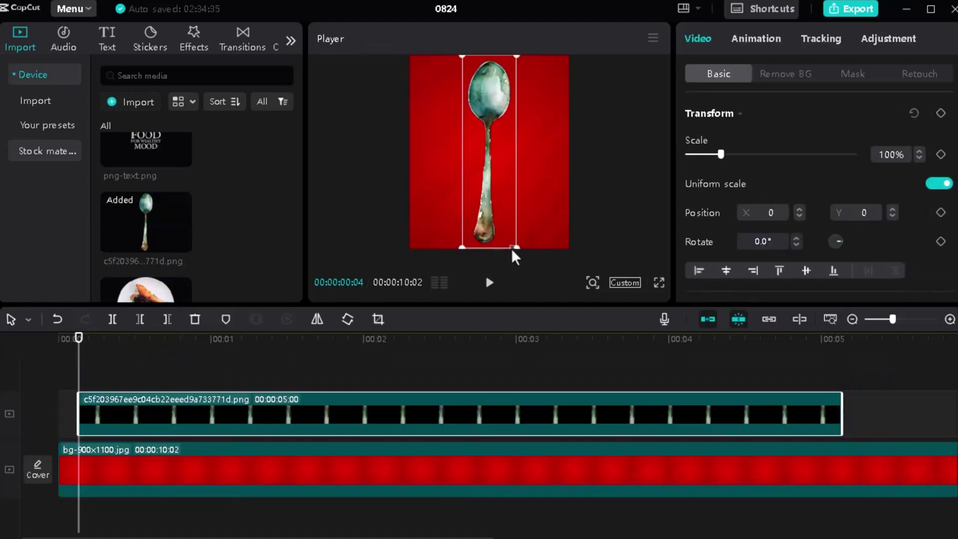
drag(516, 247, 478, 152)
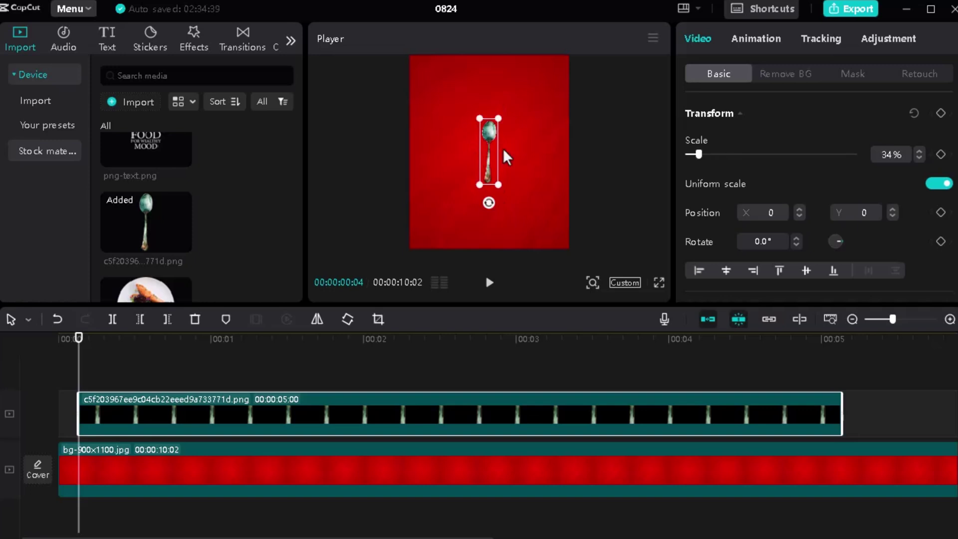
click(602, 232)
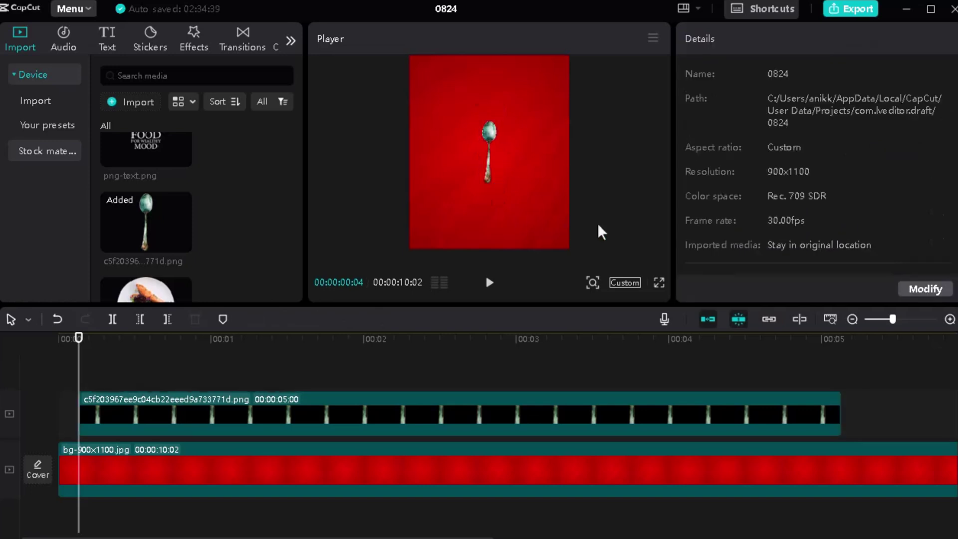
Apply the Zoom In entrance animation to the spoon clip with a duration of 0.1 s
mouse_move(79, 338)
mouse_down()
mouse_move(54, 335)
mouse_move(80, 338)
mouse_up()
click(175, 414)
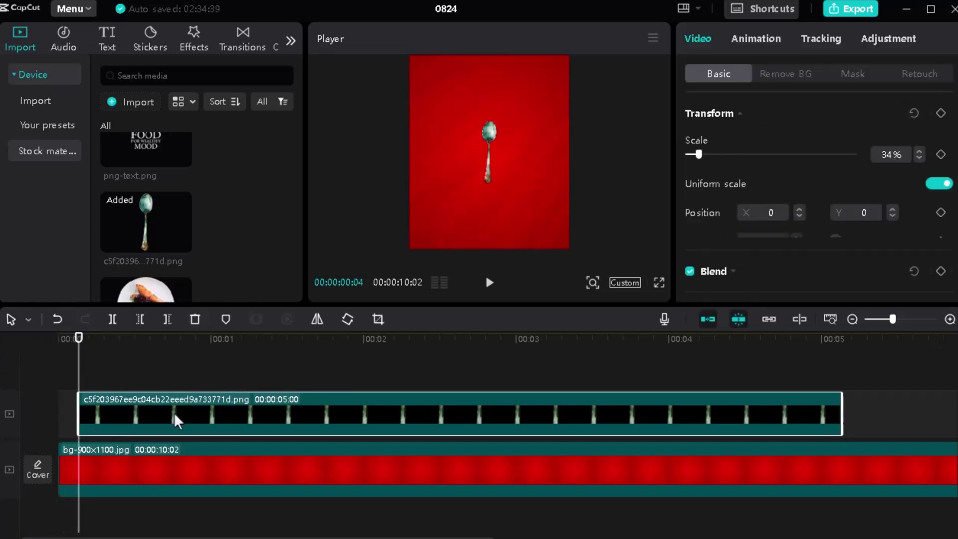
click(761, 40)
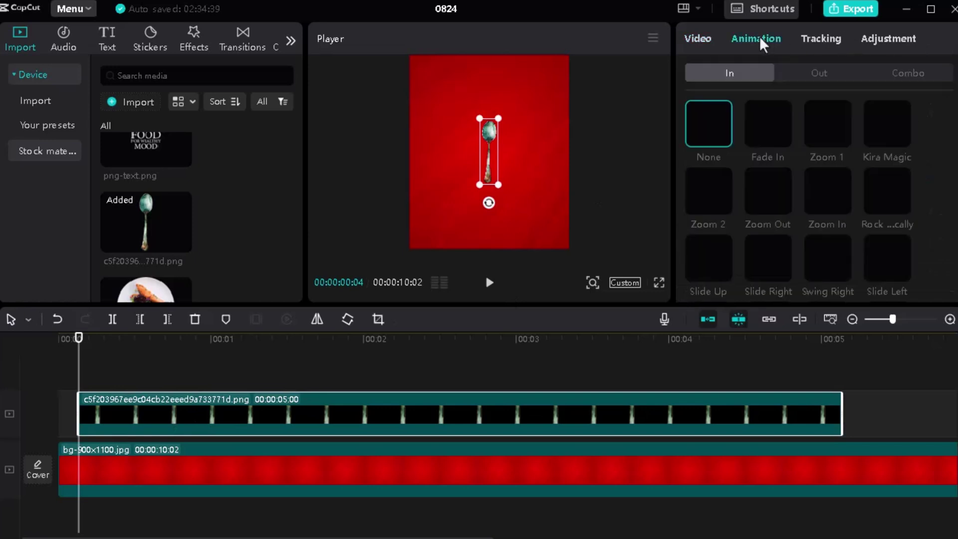
click(828, 190)
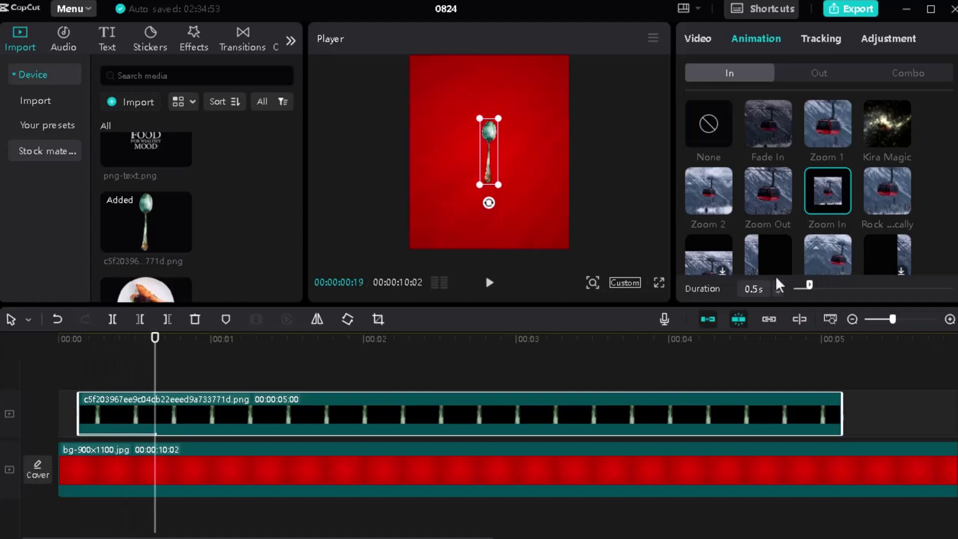
drag(807, 284, 795, 283)
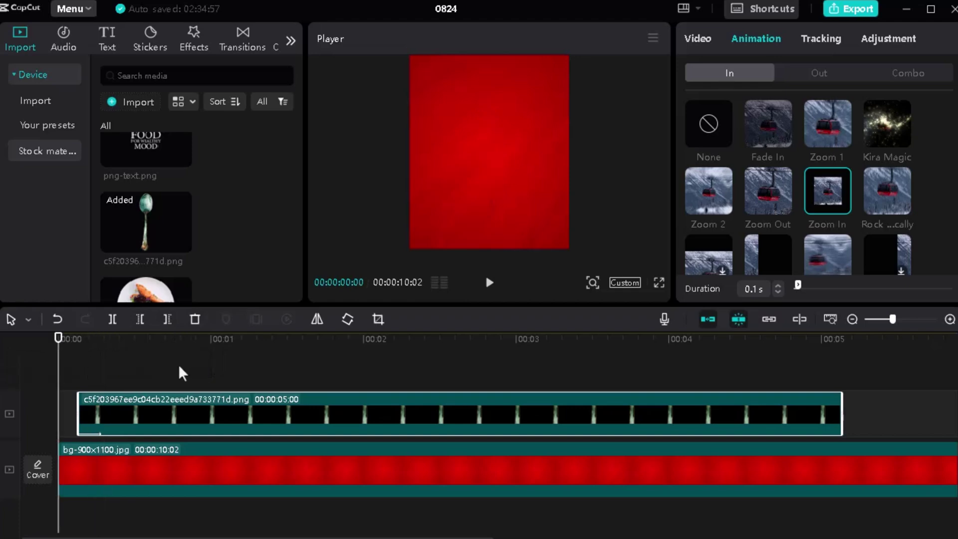
Rotate the spoon to about -45.6° in the preview with the playhead at 00:00:00:10
click(261, 368)
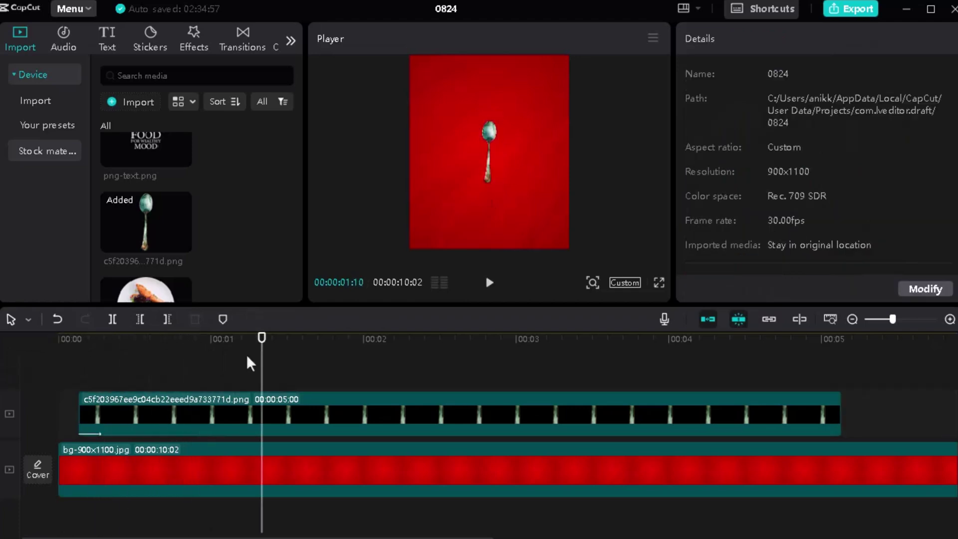
click(110, 373)
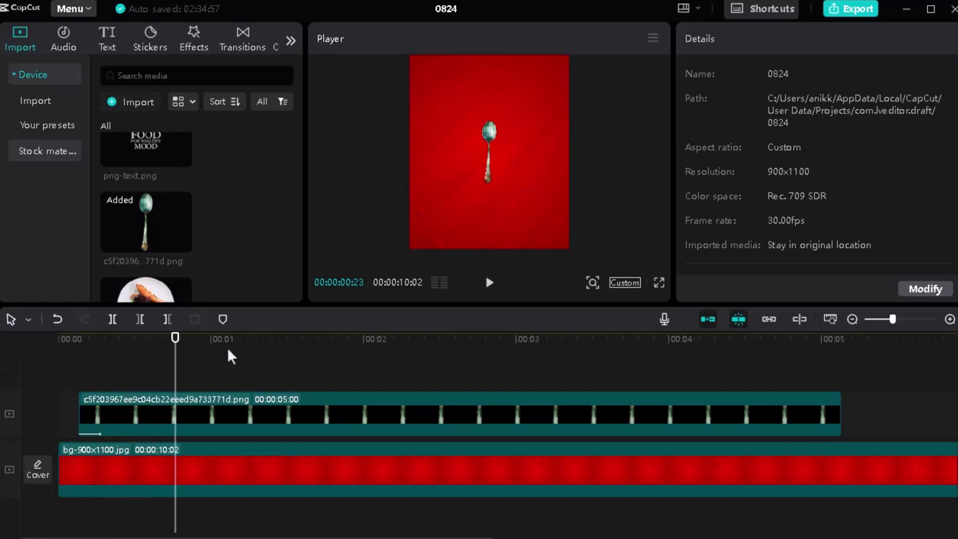
drag(176, 344, 110, 345)
click(494, 150)
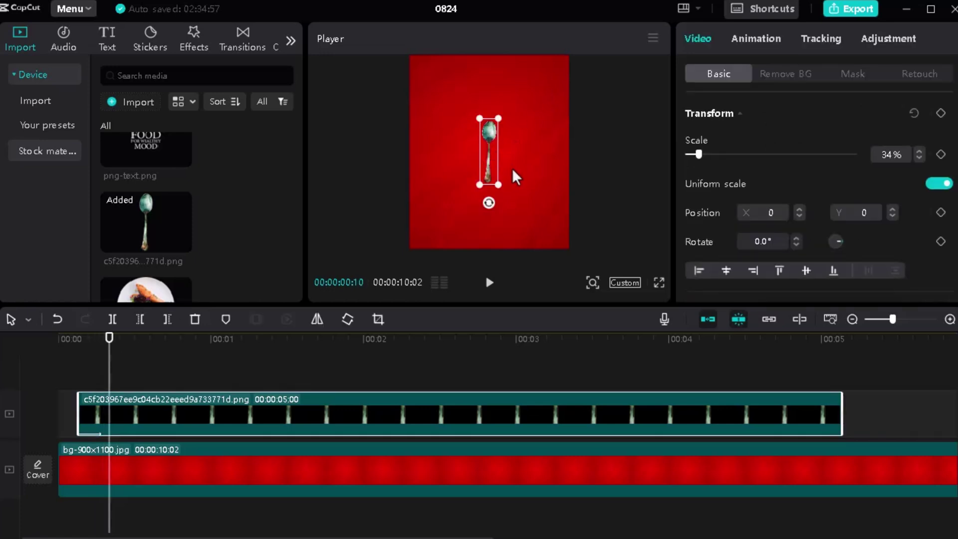
drag(489, 203, 535, 199)
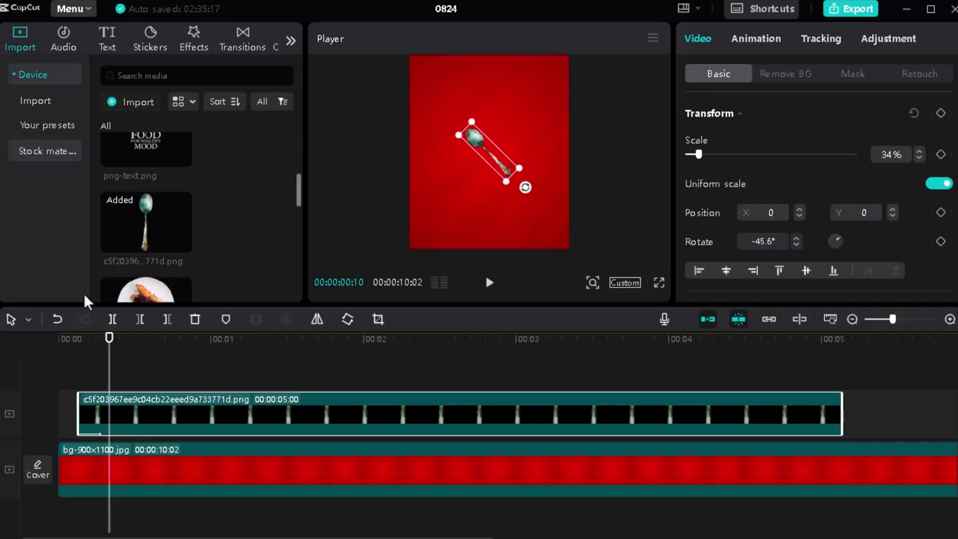
click(104, 340)
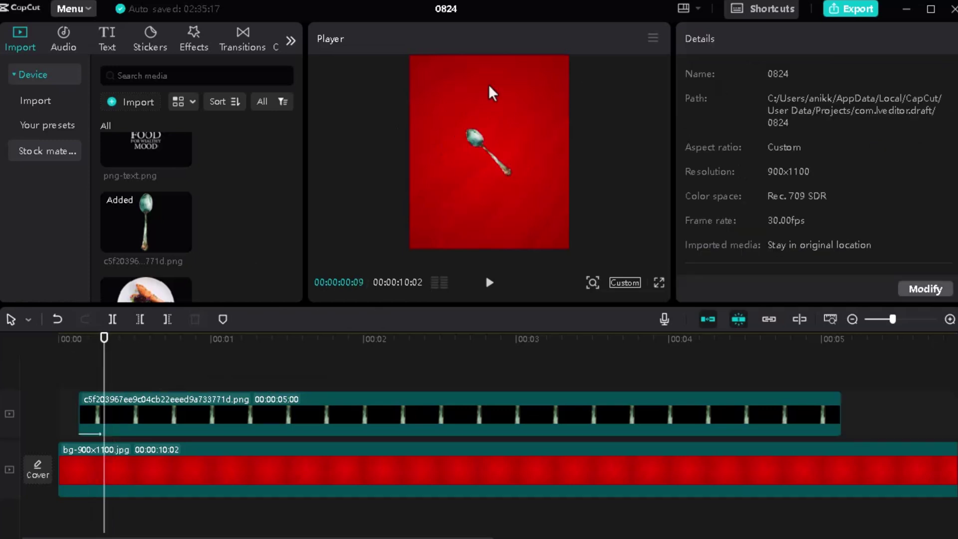
Add a rotation keyframe to the spoon clip at 00:00:00:09
click(172, 424)
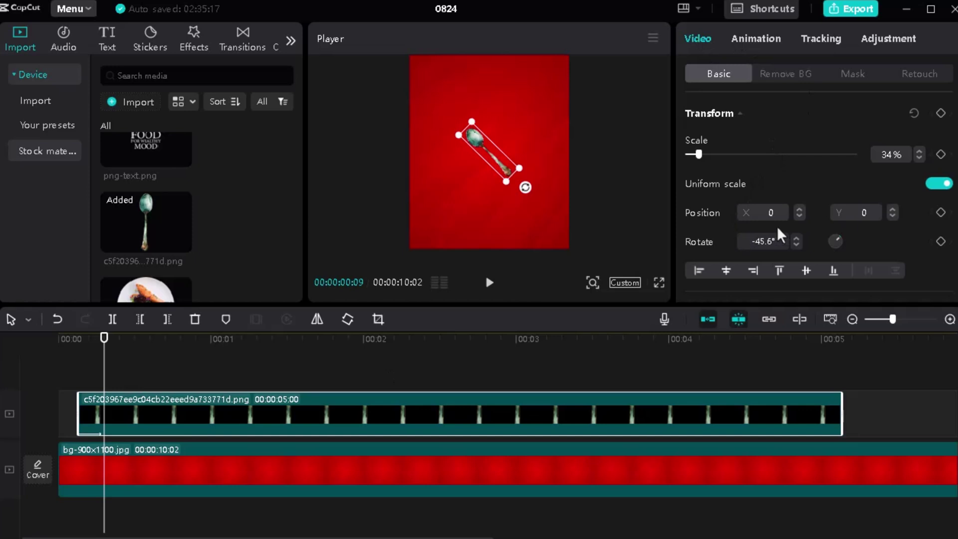
scroll(778, 230, down, 2)
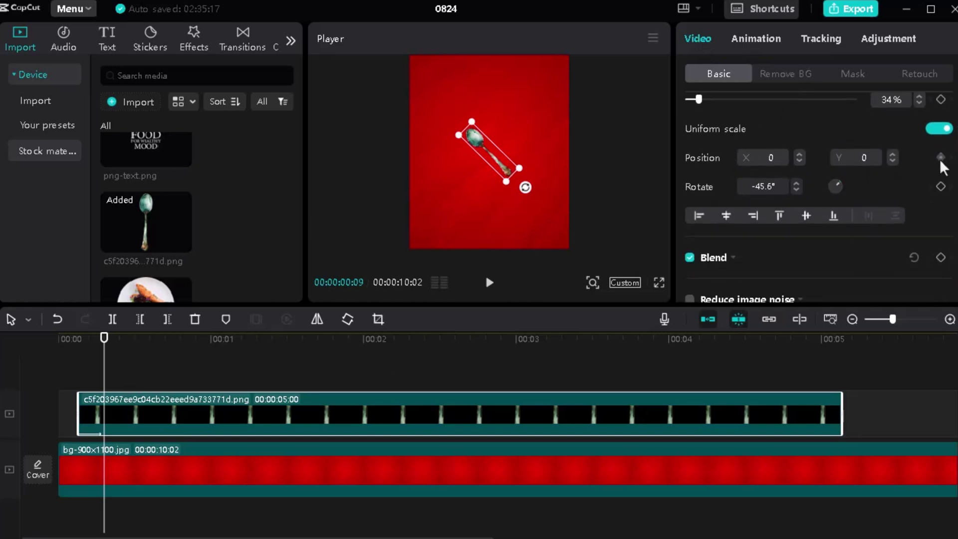
click(942, 187)
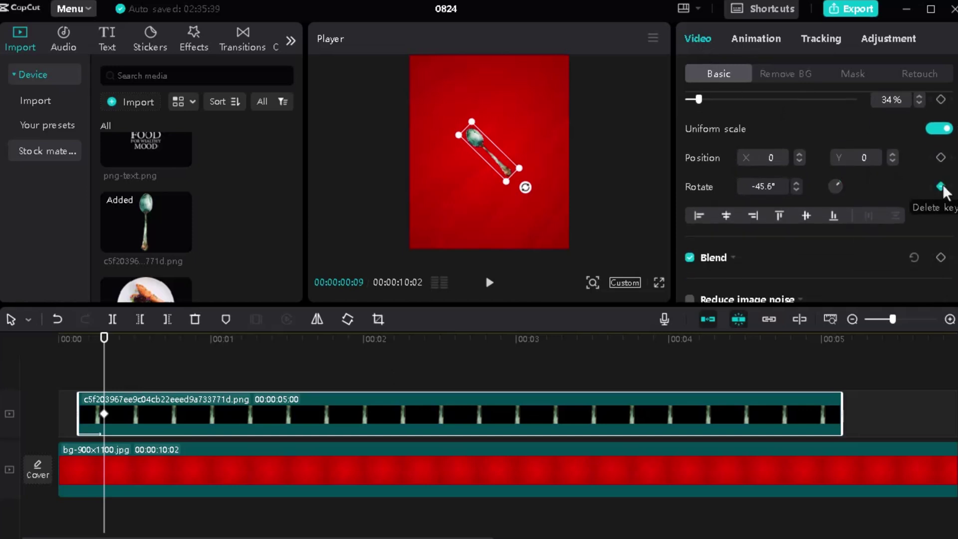
Create an end rotation keyframe for the spoon at 00:00:04:19 with the rotation set to 160°
drag(109, 337, 765, 339)
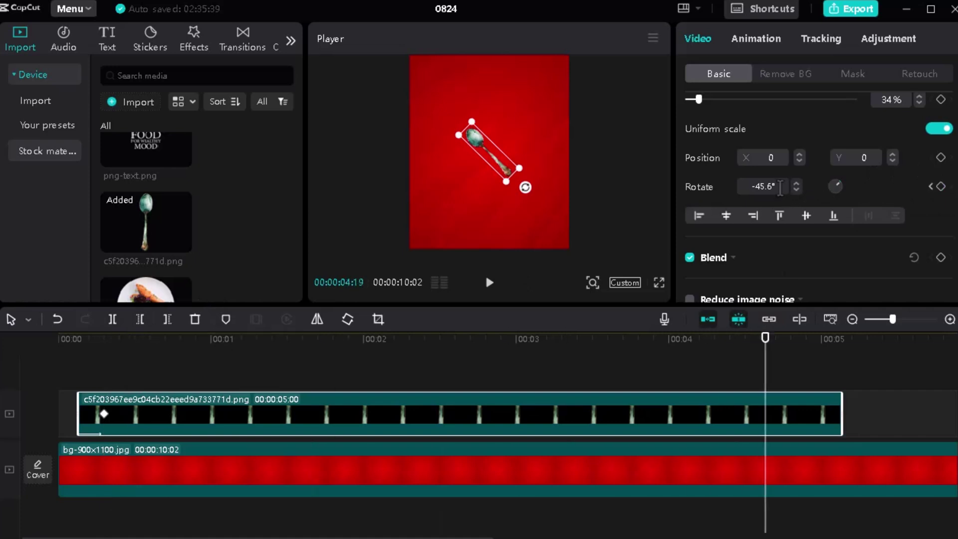
click(762, 187)
text(160)
key(Return)
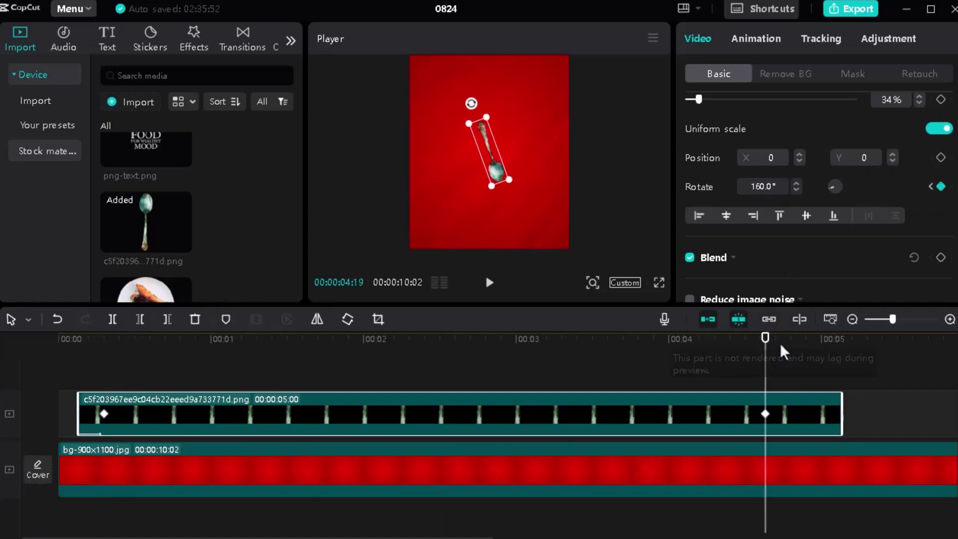
Increase the spoon's rotation at the 00:00:04:19 keyframe to 538°, playing back the spin along the way
click(797, 184)
click(797, 183)
click(797, 183)
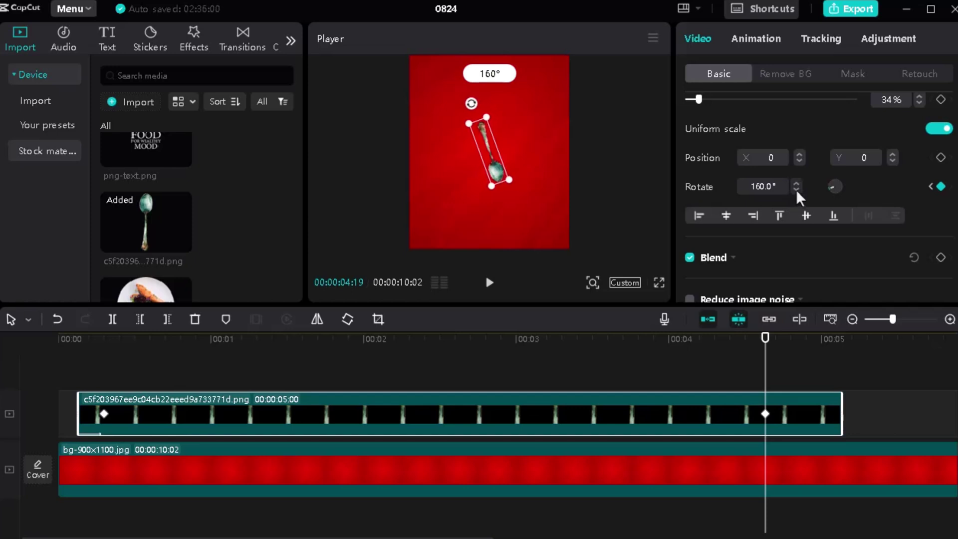
click(797, 184)
click(797, 183)
click(797, 183)
click(797, 184)
drag(766, 377, 102, 362)
key(space)
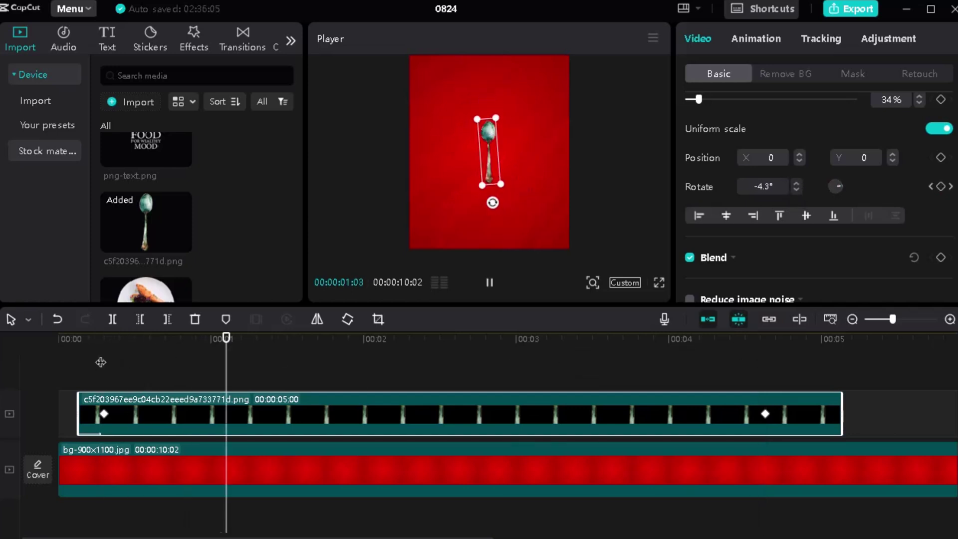
click(779, 353)
drag(779, 353, 765, 352)
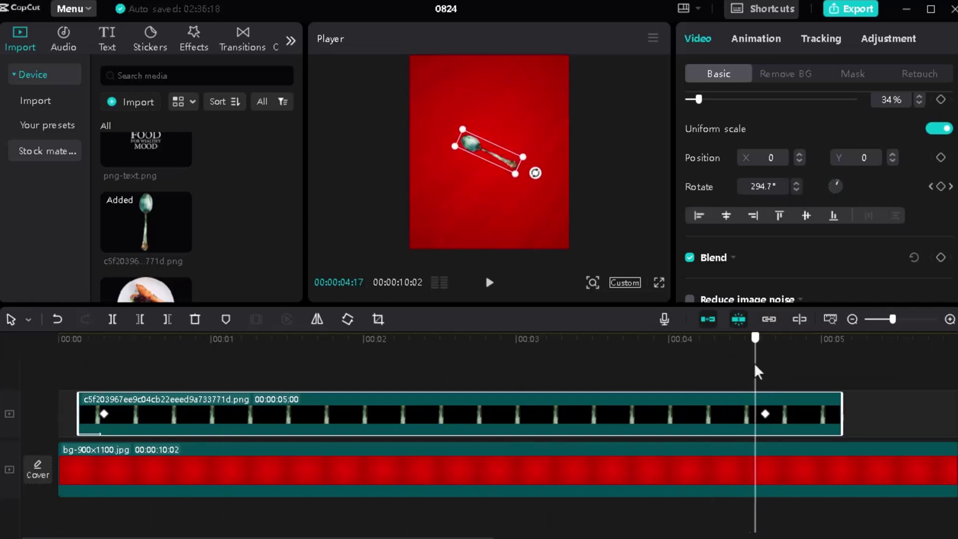
drag(798, 186, 798, 186)
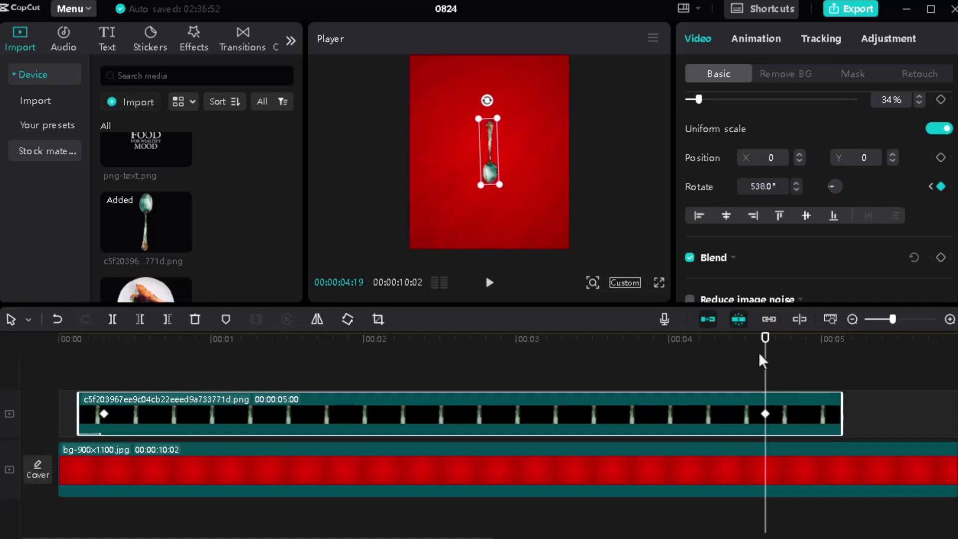
Play back the spoon's full rotation from the beginning to check its speed
drag(752, 350, 73, 341)
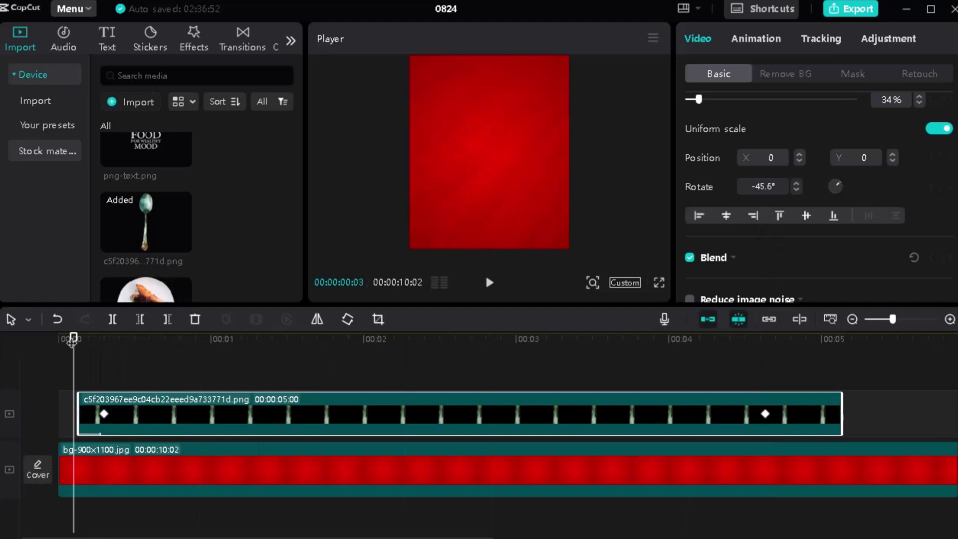
key(space)
click(497, 362)
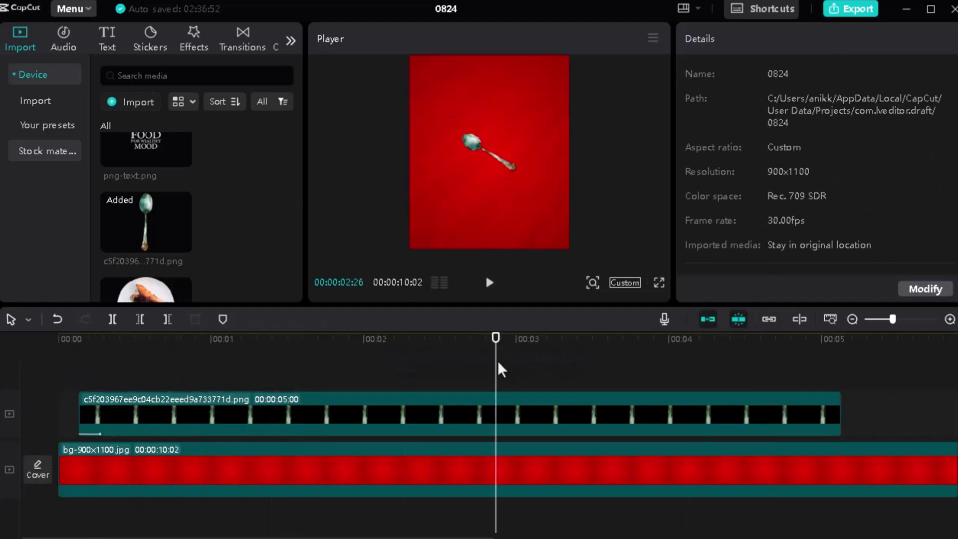
click(62, 385)
key(space)
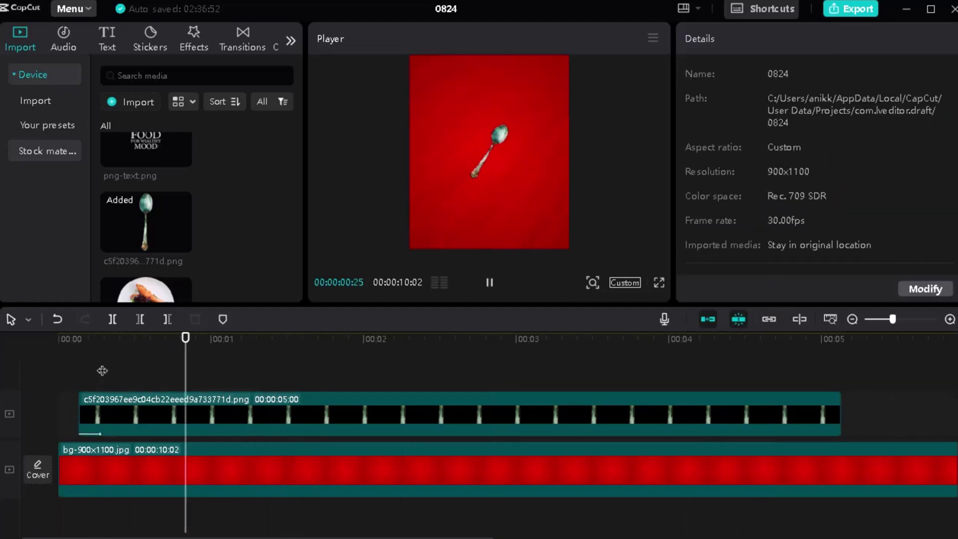
key(space)
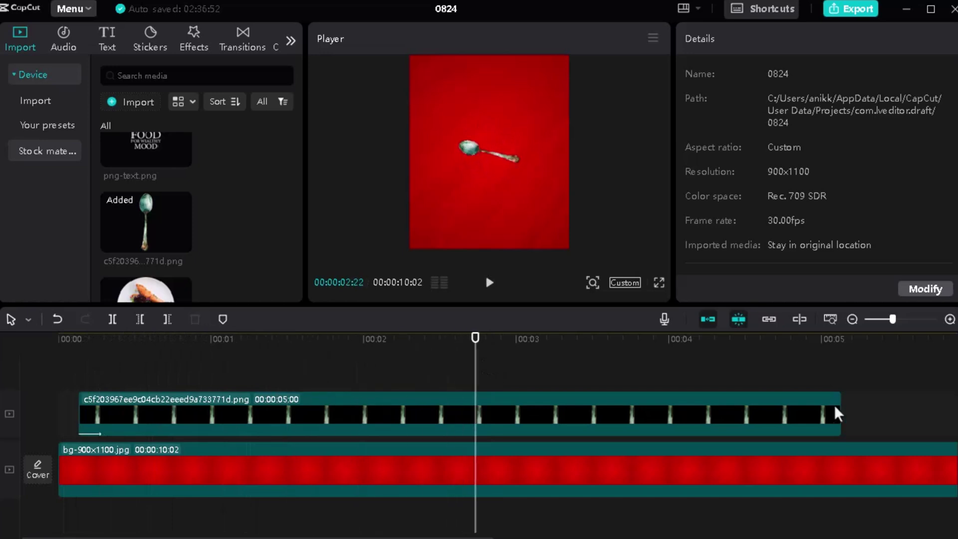
Extend the spoon clip to a duration of 00:00:09:28
drag(840, 410, 678, 414)
click(382, 383)
drag(383, 349, 184, 331)
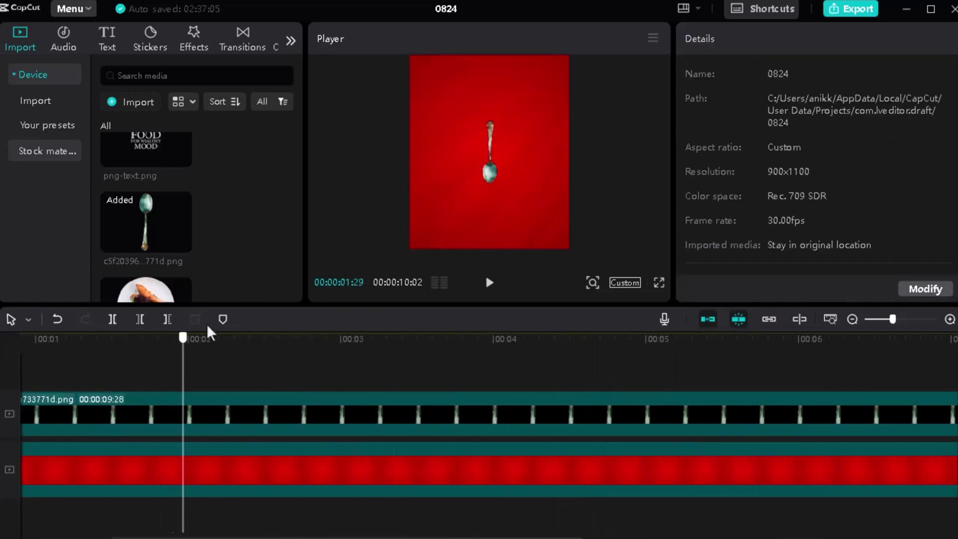
Slow the spoon's spin by moving its end rotation keyframe to about 00:00:06:14, and play it back from the start
click(306, 397)
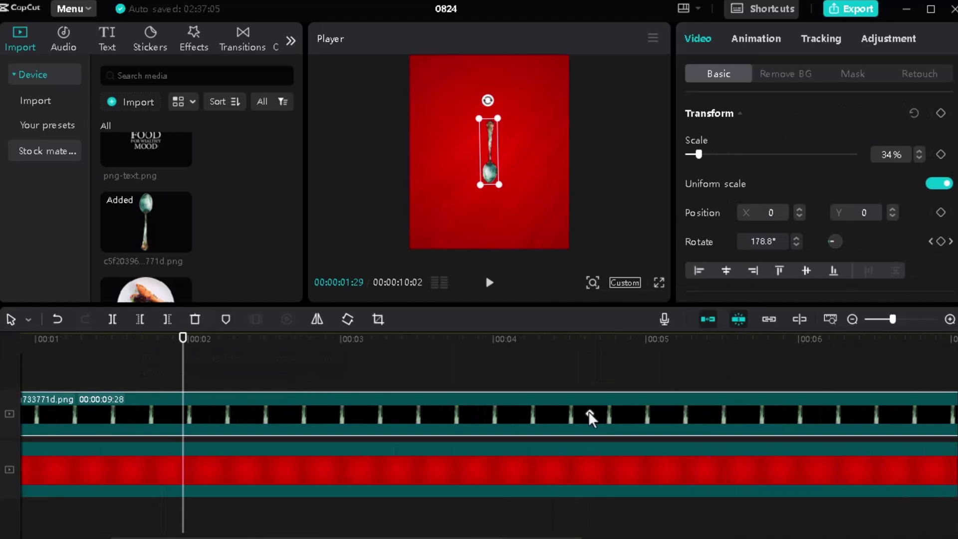
drag(590, 413, 872, 408)
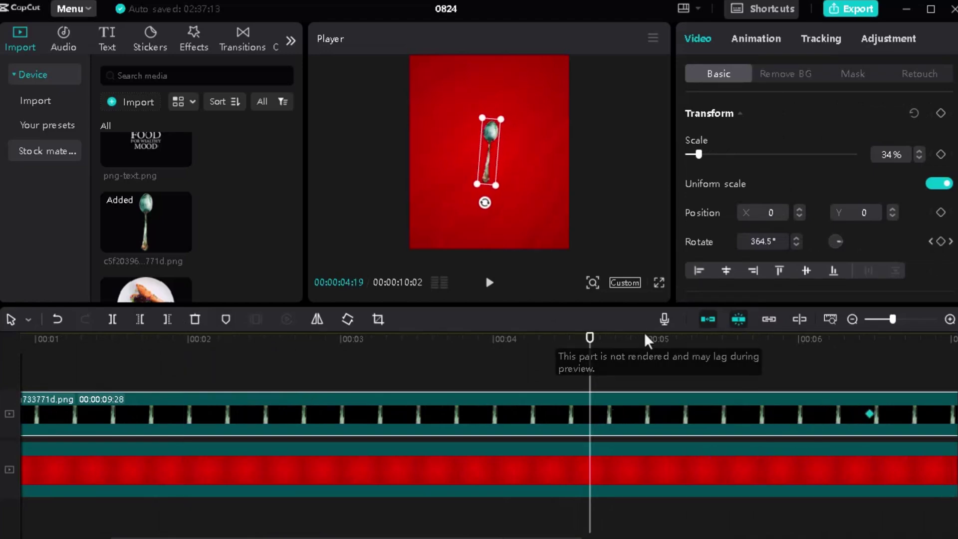
drag(589, 341, 3, 342)
key(space)
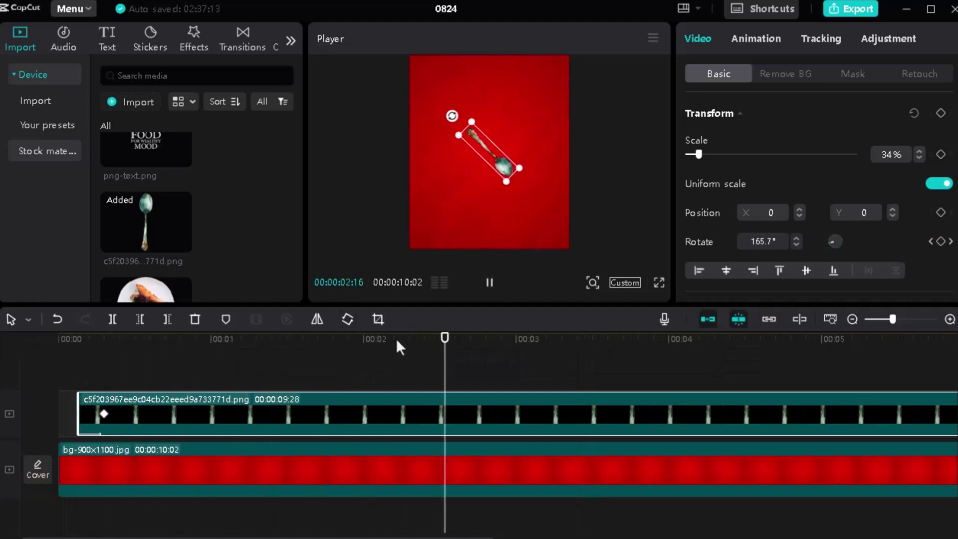
Add the pngegg (3).png plate on a new track at 00:00:00:22, scaled down and placed directly above the spoon
drag(399, 340, 172, 338)
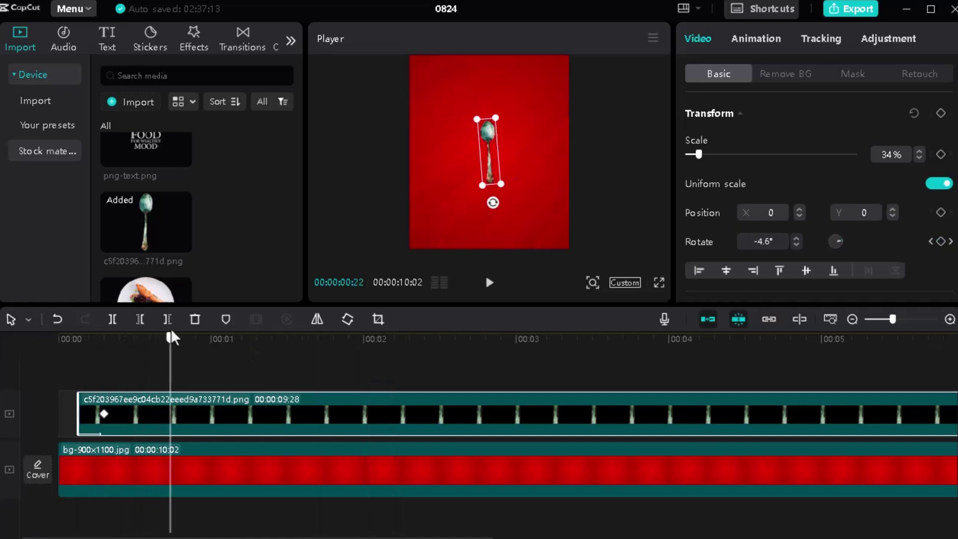
scroll(210, 214, down, 2)
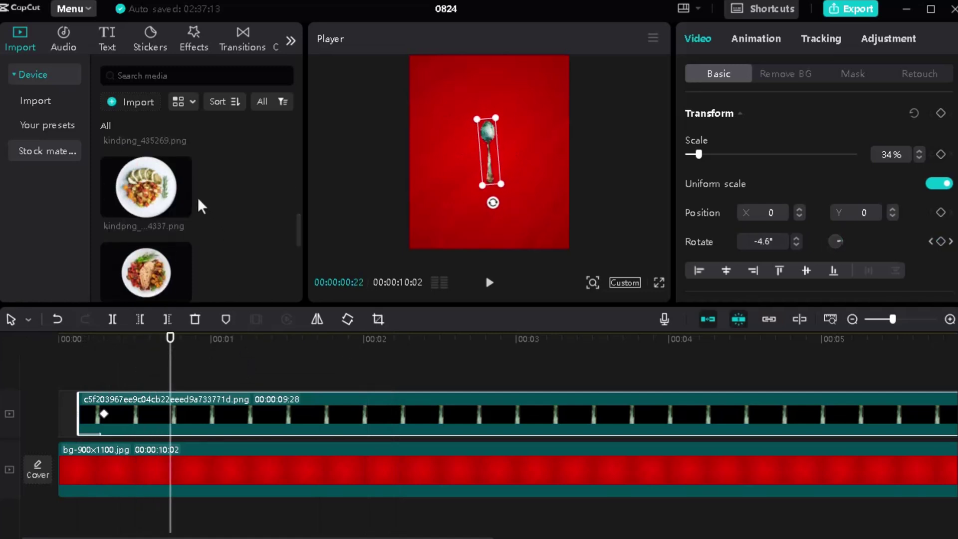
scroll(204, 212, down, 1)
drag(160, 207, 180, 372)
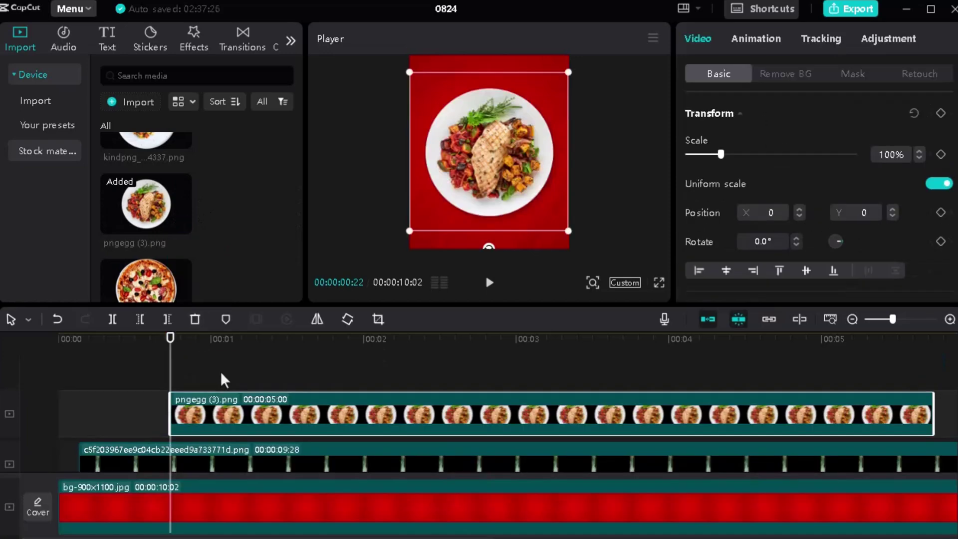
drag(568, 72, 493, 103)
Apply the Zoom In entrance animation to the pngegg (3).png plate with a duration of 0.1 s
click(771, 40)
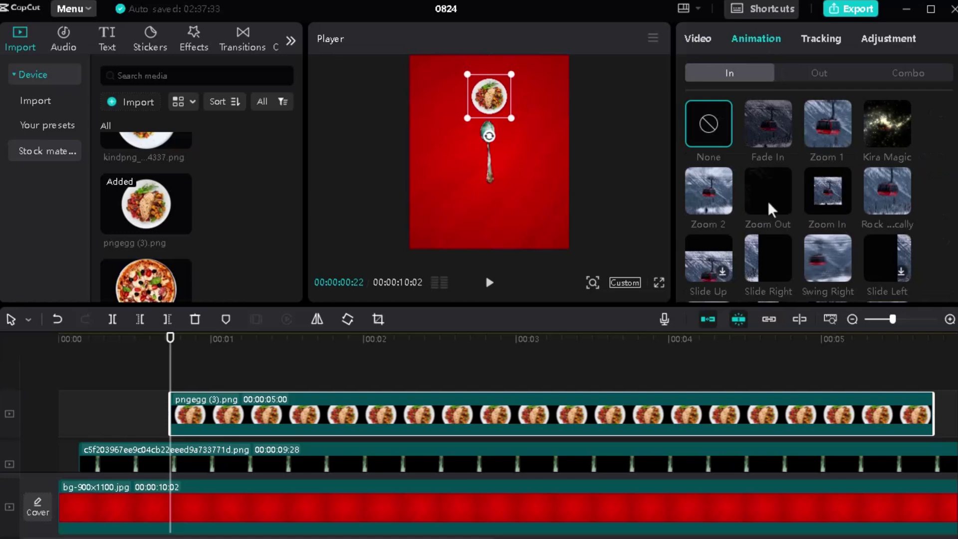
click(830, 200)
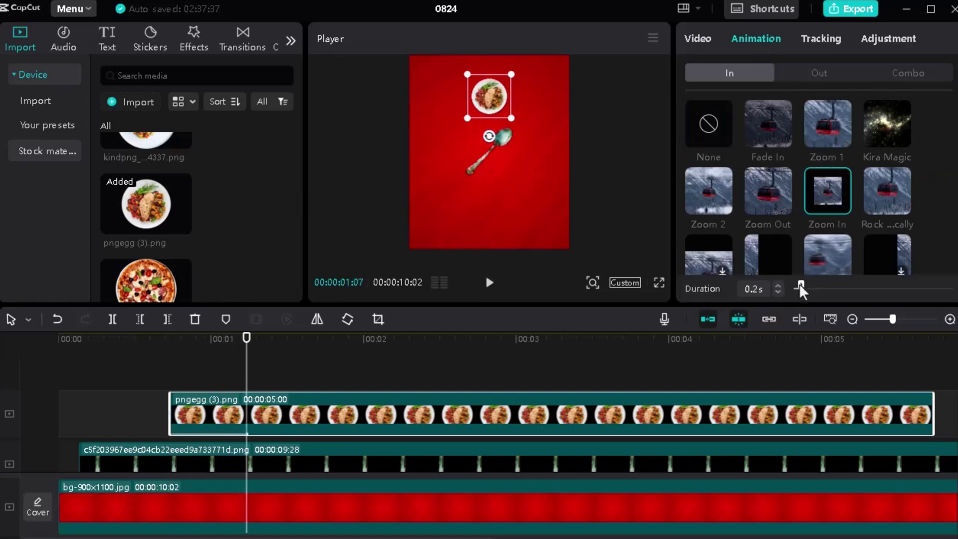
drag(797, 292, 791, 292)
drag(246, 339, 179, 341)
Add the pngwing.com (7).png plate on a new track at 00:00:01:06, scaled to 26% and positioned at X 537, Y 238
drag(152, 331, 242, 332)
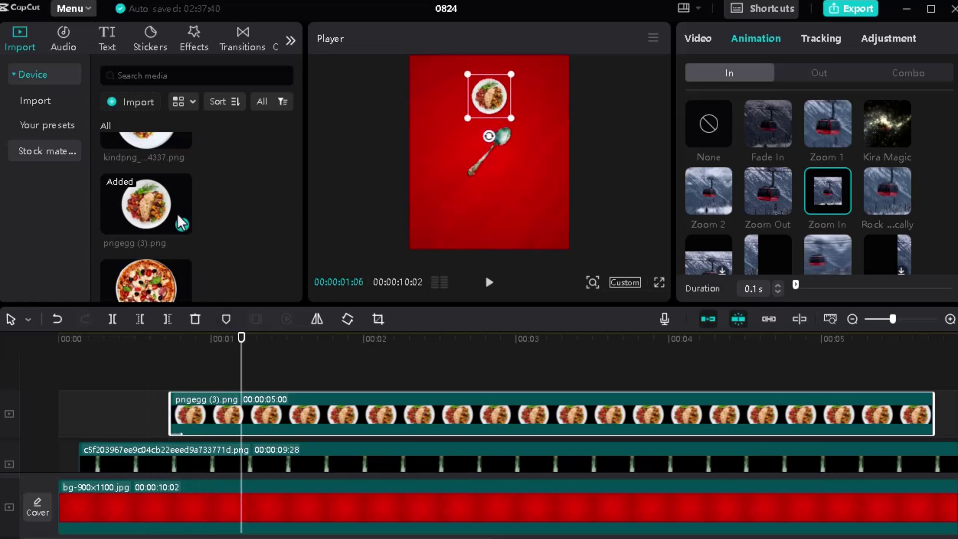
scroll(177, 213, down, 5)
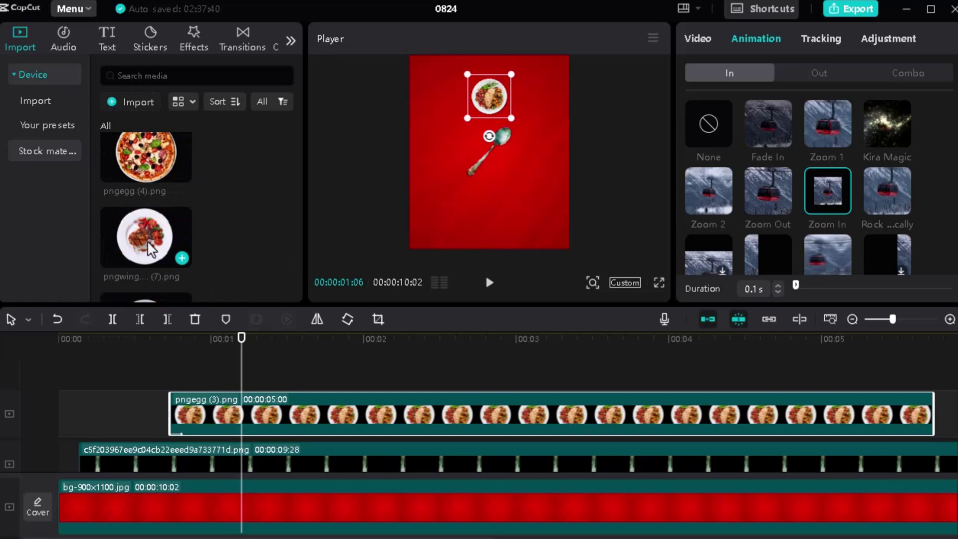
drag(148, 243, 245, 371)
drag(572, 76, 510, 132)
drag(491, 161, 538, 140)
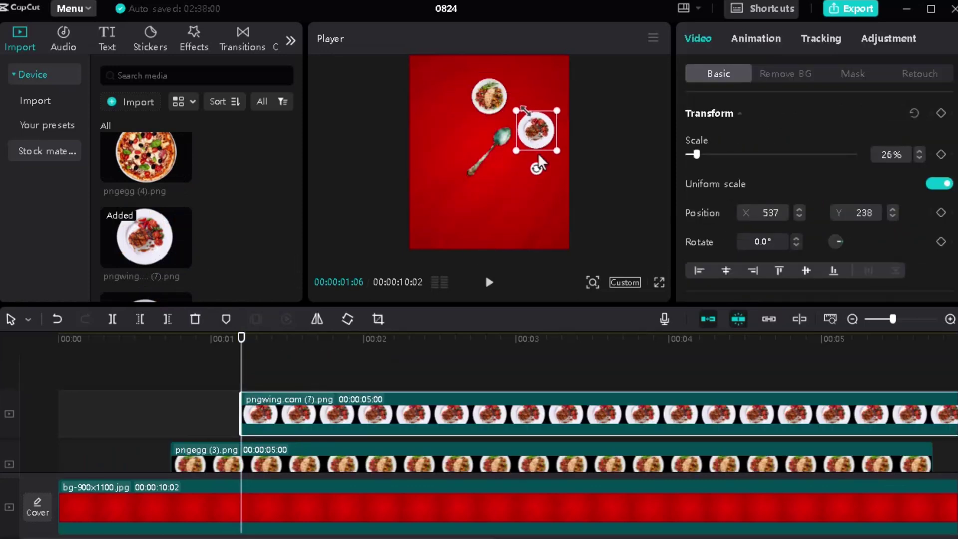
Apply the Zoom In entrance animation to the pngwing.com (7).png plate and return the playhead to 00:00:00:22
click(756, 39)
click(826, 188)
click(170, 340)
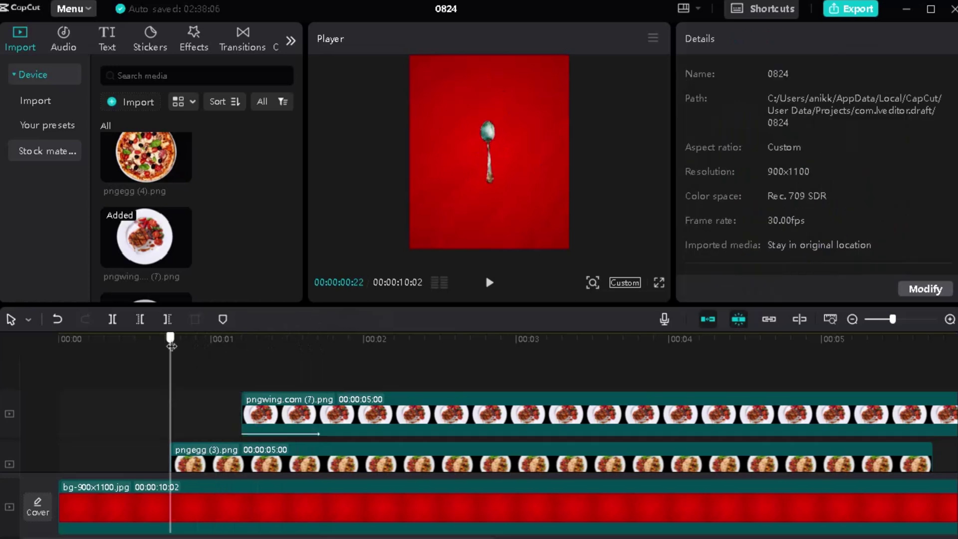
Add the pngegg (4).png pizza at 00:00:02:02, scaled to 21% at X 511, Y -320, with a 0.1 s Zoom In entrance animation
drag(171, 346, 375, 354)
scroll(161, 214, up, 1)
drag(161, 215, 375, 372)
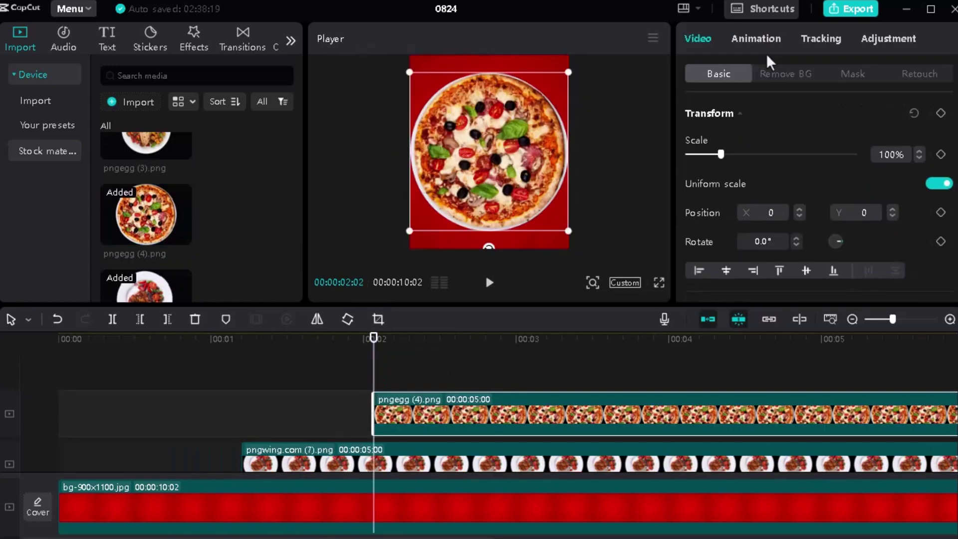
drag(568, 72, 553, 169)
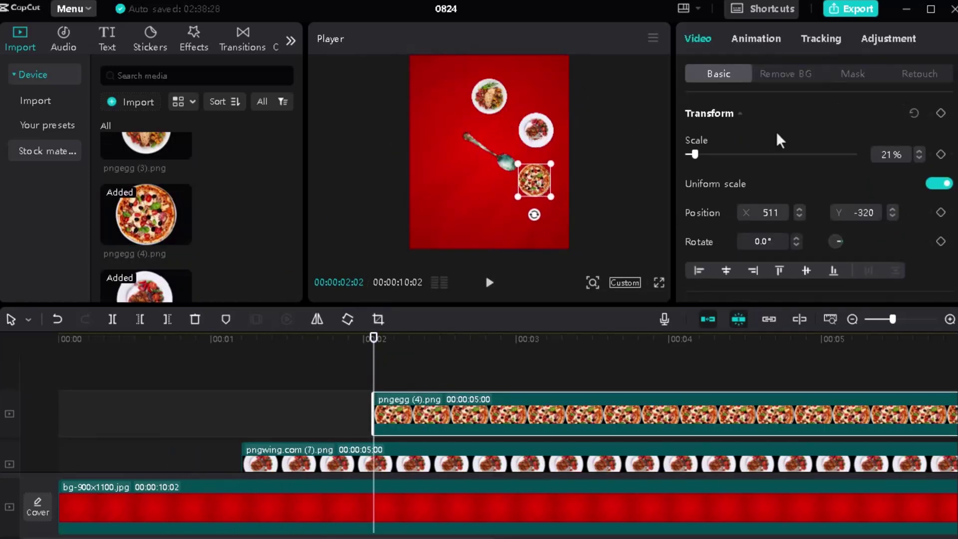
click(756, 39)
click(826, 190)
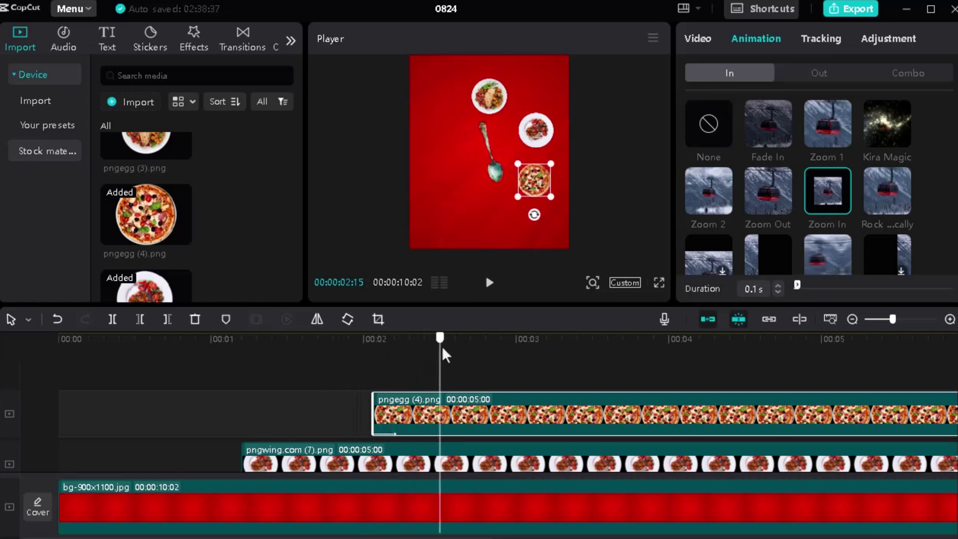
Add the kindpng_1074337.png plate on a new track at 00:00:02:19, scaled to 23% and placed below the spoon at X 0, Y -624
drag(442, 347, 460, 348)
scroll(266, 225, up, 3)
drag(159, 187, 460, 372)
drag(569, 73, 495, 205)
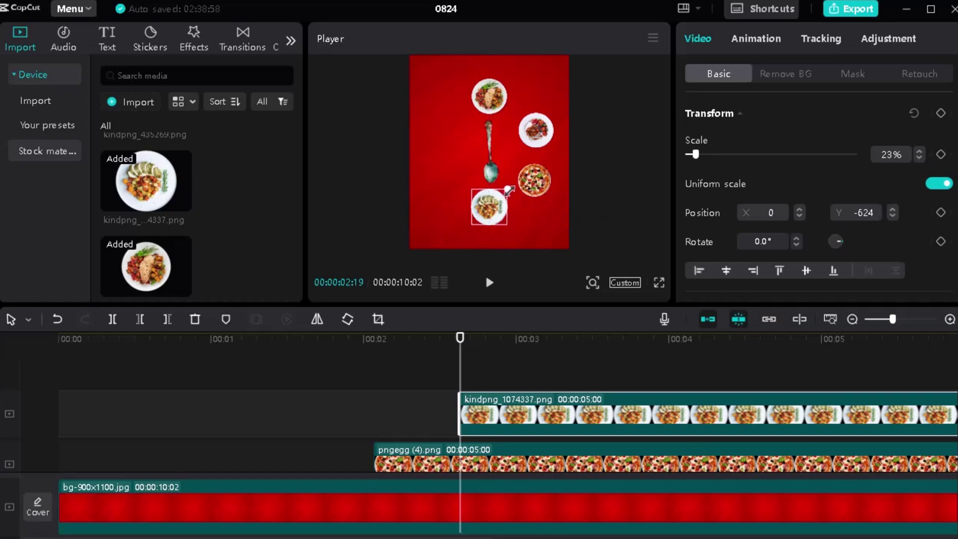
Apply the Zoom In entrance animation to the kindpng_1074337.png plate with the shortest duration
click(757, 38)
click(826, 192)
drag(809, 286, 767, 288)
Compare the sizes of the four placed dishes and enlarge the pizza to 24%
drag(479, 347, 582, 345)
click(389, 369)
click(496, 212)
click(541, 186)
click(539, 126)
click(501, 97)
click(538, 184)
drag(552, 197, 553, 199)
Add the kindpng_435269.png plate on a new track at 00:00:03:05, scaled down and placed opposite the pizza in the lower left of the canvas
drag(582, 345, 540, 345)
scroll(207, 223, down, 4)
scroll(225, 256, up, 5)
scroll(153, 189, down, 1)
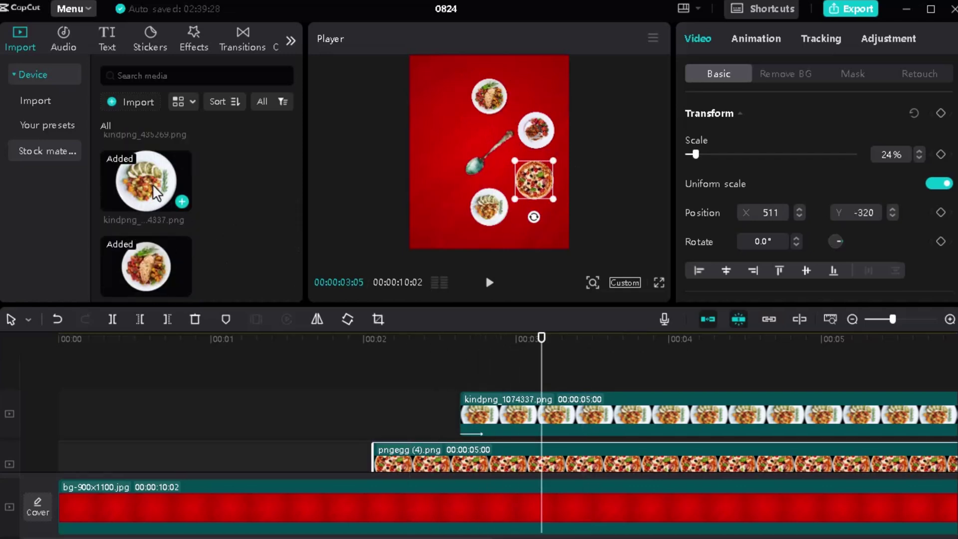
scroll(153, 200, up, 1)
scroll(157, 249, down, 1)
scroll(157, 265, up, 3)
drag(153, 237, 554, 367)
drag(569, 73, 447, 184)
Apply the Zoom In entrance animation to the kindpng_435269.png plate with a duration of 0.1 s
click(772, 40)
click(828, 190)
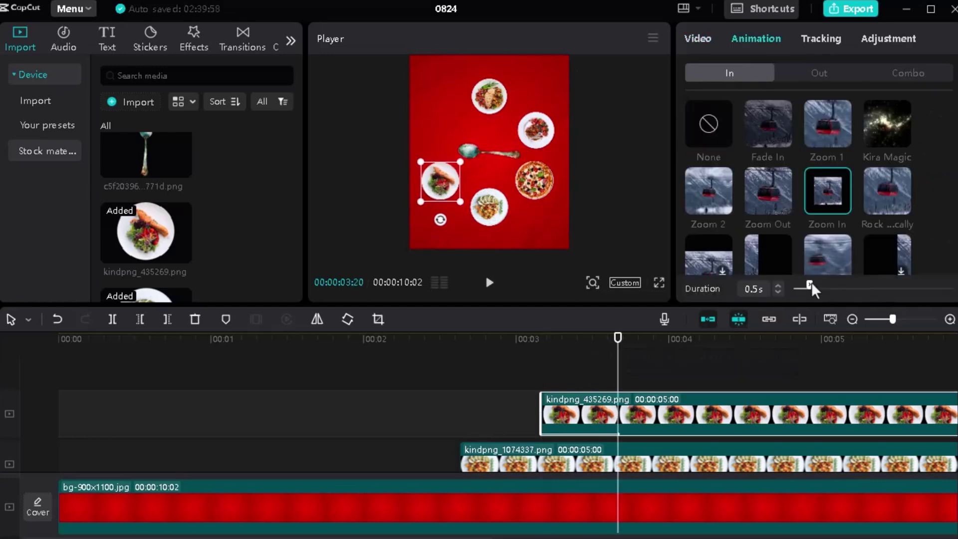
drag(808, 286, 796, 286)
Add the pngwing.com (8).png plate on a new track at 00:00:03:27, scaled down and placed in the upper left of the dish circle
scroll(198, 233, down, 5)
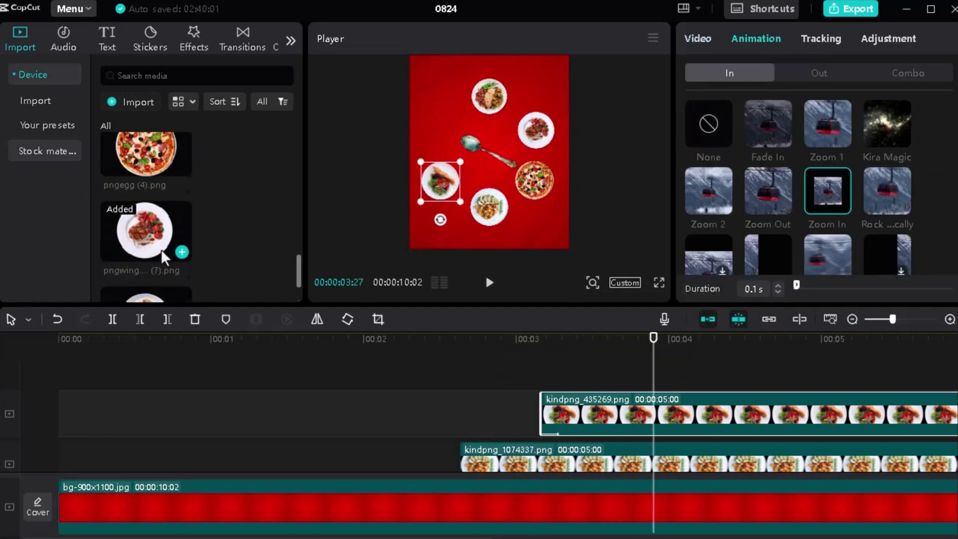
drag(158, 252, 682, 383)
drag(568, 77, 517, 125)
drag(489, 152, 448, 125)
drag(470, 104, 473, 104)
Apply the Zoom In entrance animation to the pngwing.com (8).png plate with a duration of 0.1 s
click(757, 38)
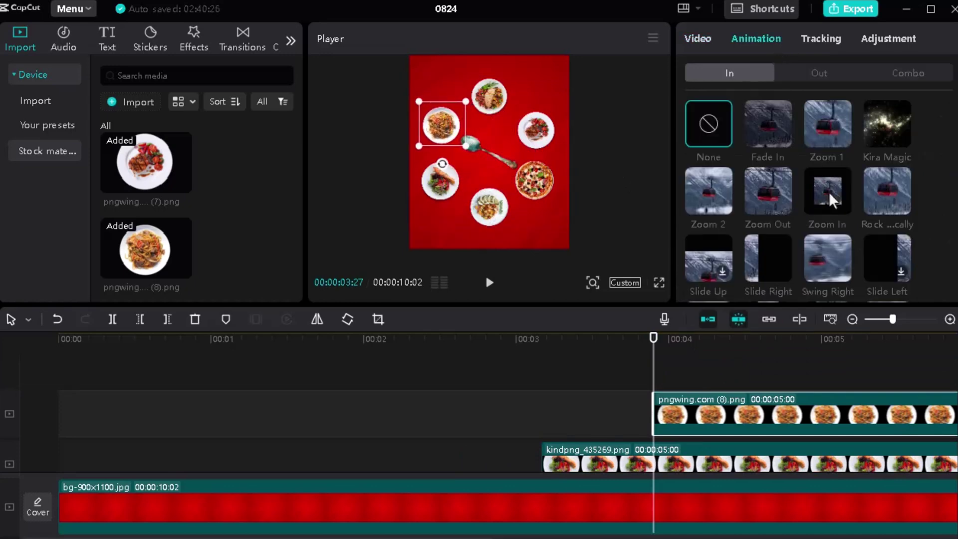
click(828, 191)
click(703, 335)
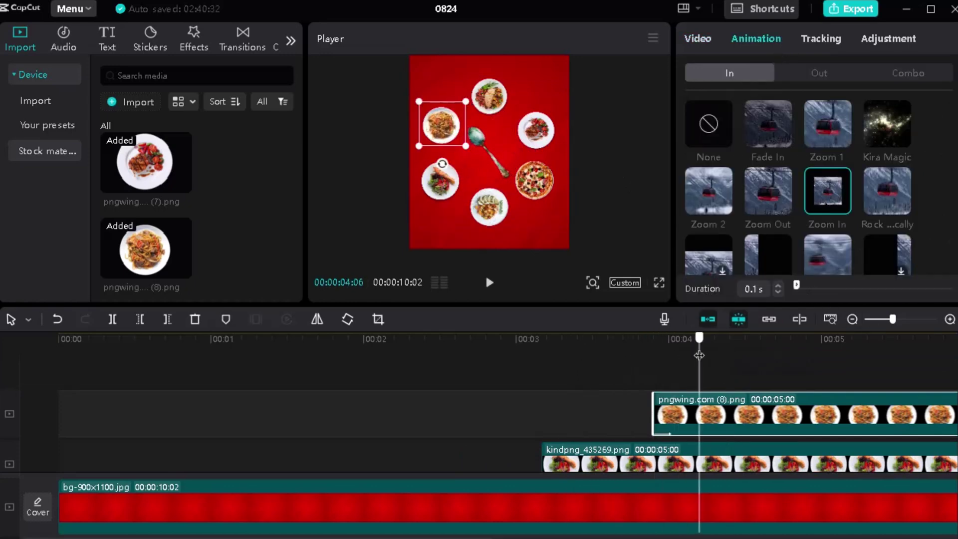
Enlarge pngwing.com (7).png to 30%, pngegg (3).png to 31%, kindpng_1074337.png and kindpng_435269.png to 27%, and pngwing.com (8).png to 35%
click(543, 137)
drag(556, 111, 559, 108)
click(492, 98)
drag(508, 78, 510, 75)
click(496, 212)
drag(509, 187, 512, 185)
click(443, 182)
drag(461, 162, 469, 157)
click(441, 125)
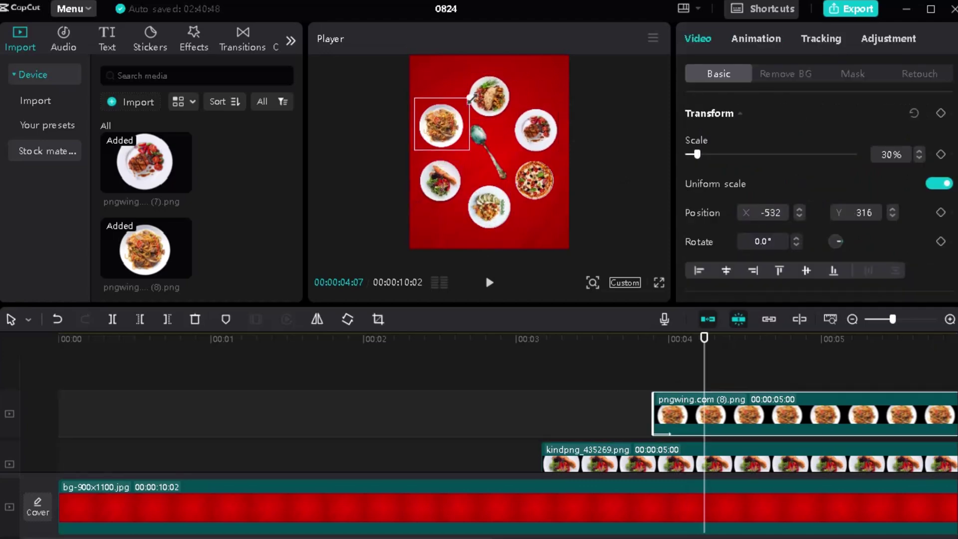
Scrub the timeline from about 00:00:00:22 to 00:00:04:29 to review the spoon's rotation against the plate entrances
drag(704, 337, 174, 310)
scroll(331, 425, down, 5)
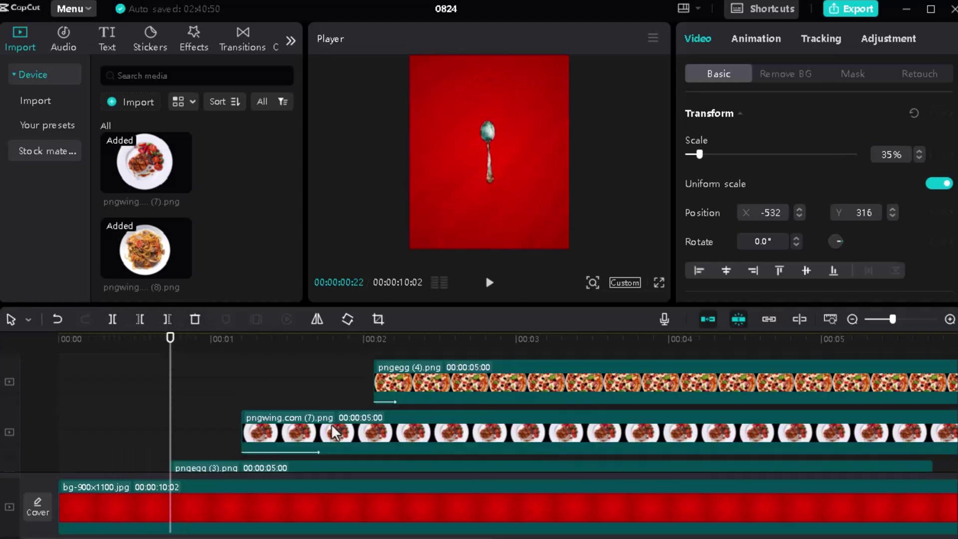
click(314, 433)
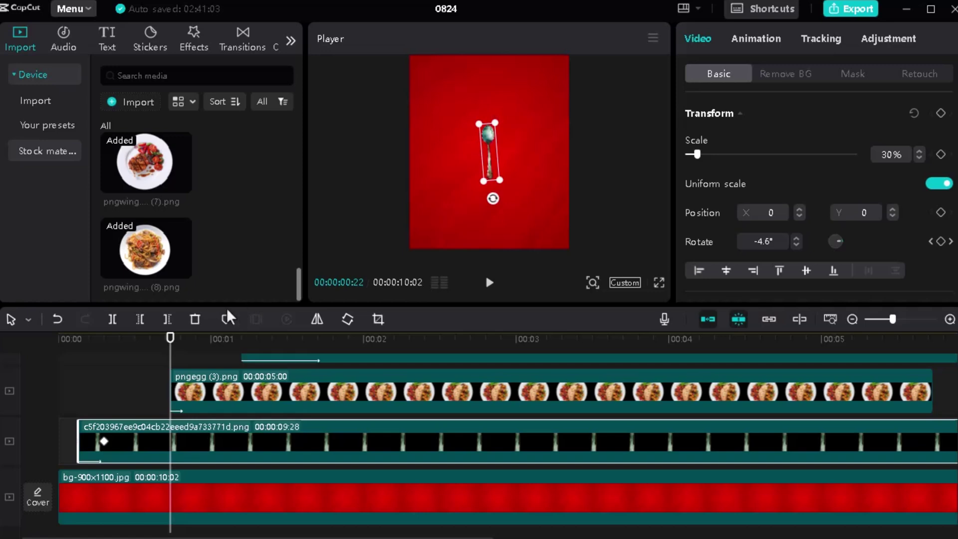
drag(170, 337, 304, 330)
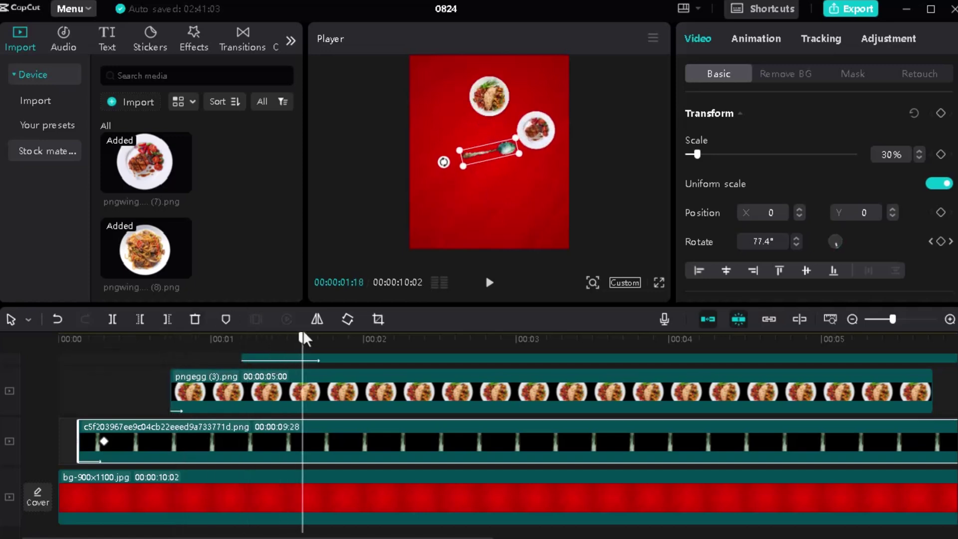
click(132, 380)
drag(131, 339, 454, 349)
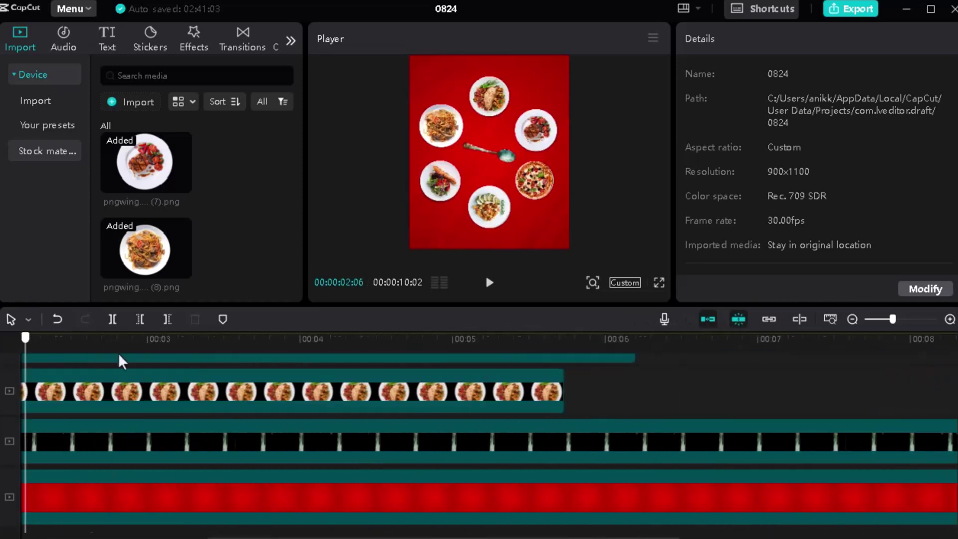
drag(118, 352, 493, 350)
Extend the pngegg (3).png, pngwing.com (7).png and pngegg (4).png clips to the end of the red background clip
click(599, 385)
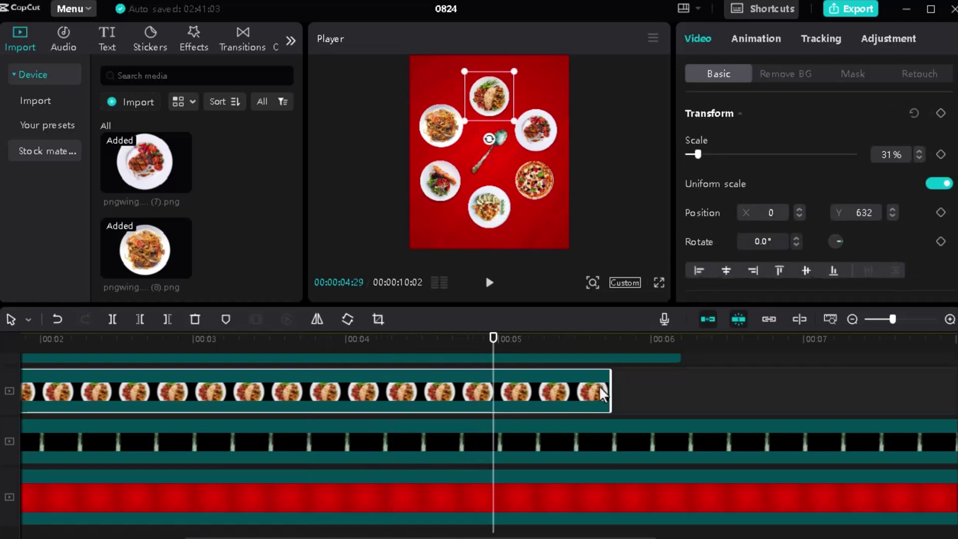
drag(609, 391, 897, 412)
scroll(449, 394, up, 1)
click(299, 382)
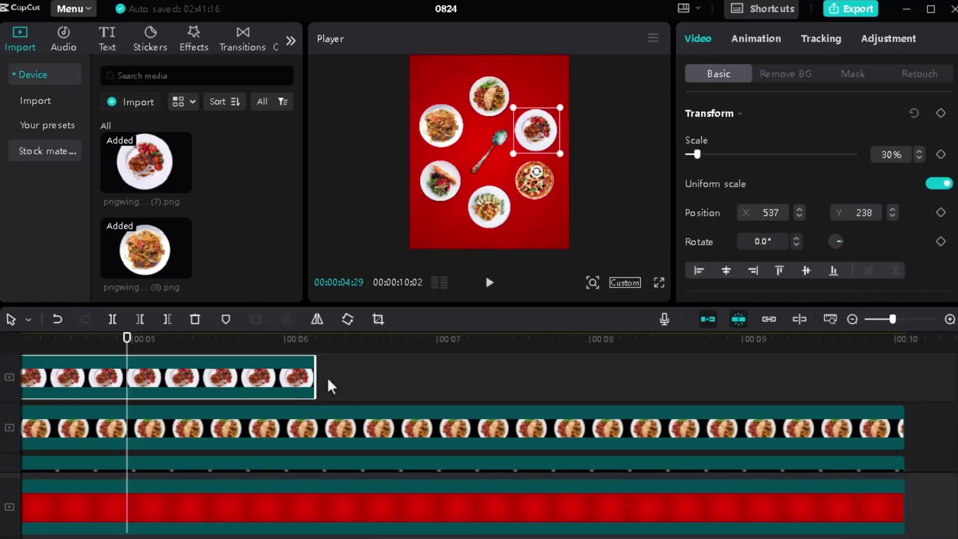
drag(316, 380, 897, 393)
scroll(549, 389, up, 1)
drag(445, 385, 902, 385)
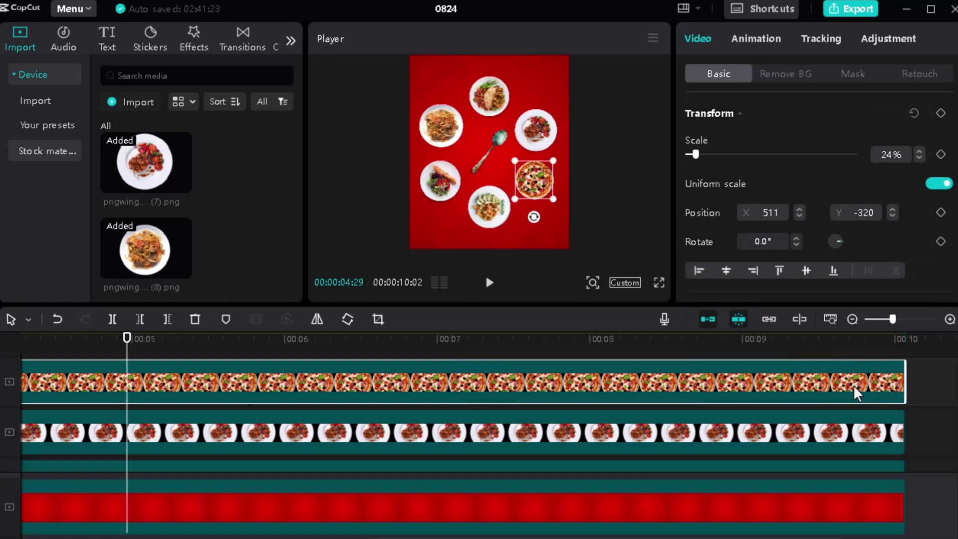
Extend the kindpng_1074337.png, kindpng_435269.png and pngwing.com (8).png clips to the end of the red background clip
scroll(608, 432, up, 2)
drag(531, 404, 903, 421)
scroll(734, 417, up, 1)
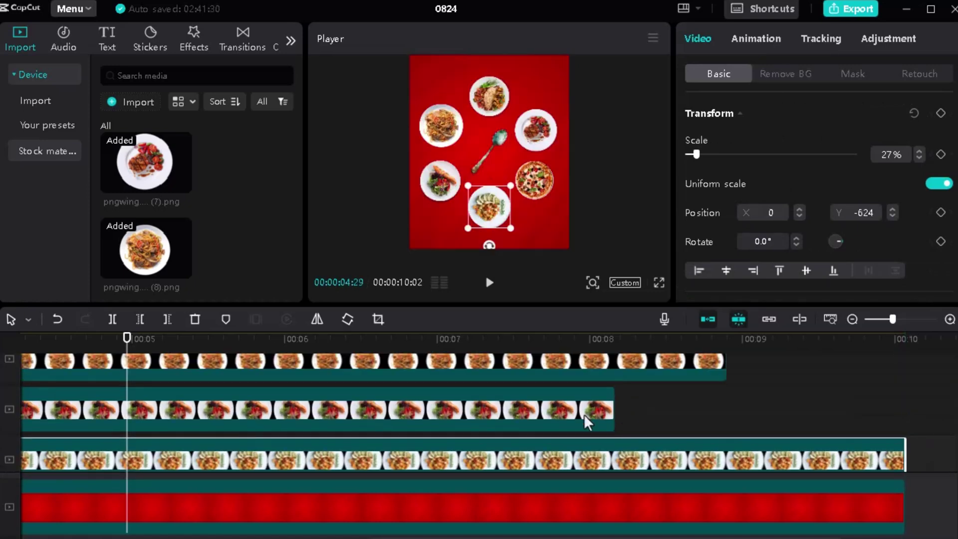
click(594, 413)
drag(616, 410, 903, 414)
scroll(779, 389, up, 1)
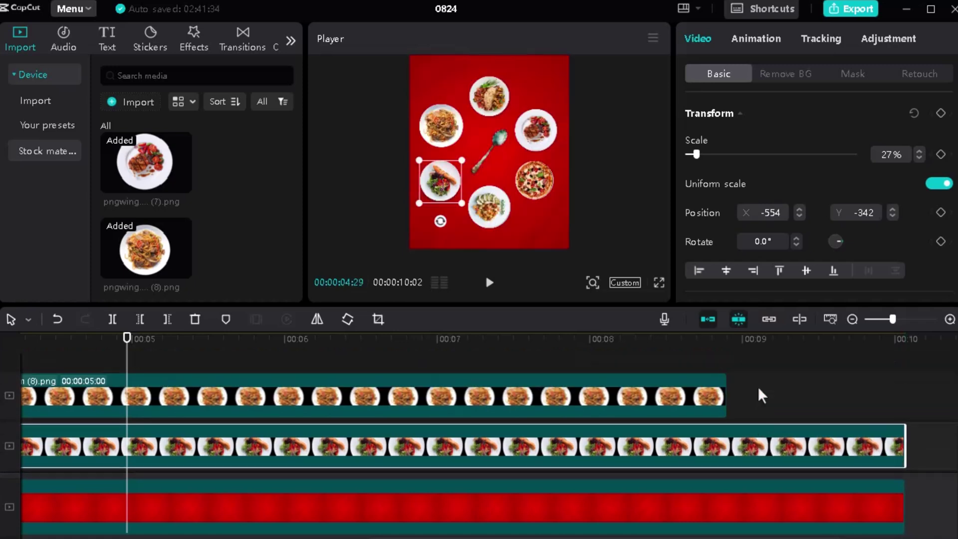
click(715, 394)
drag(729, 412, 903, 419)
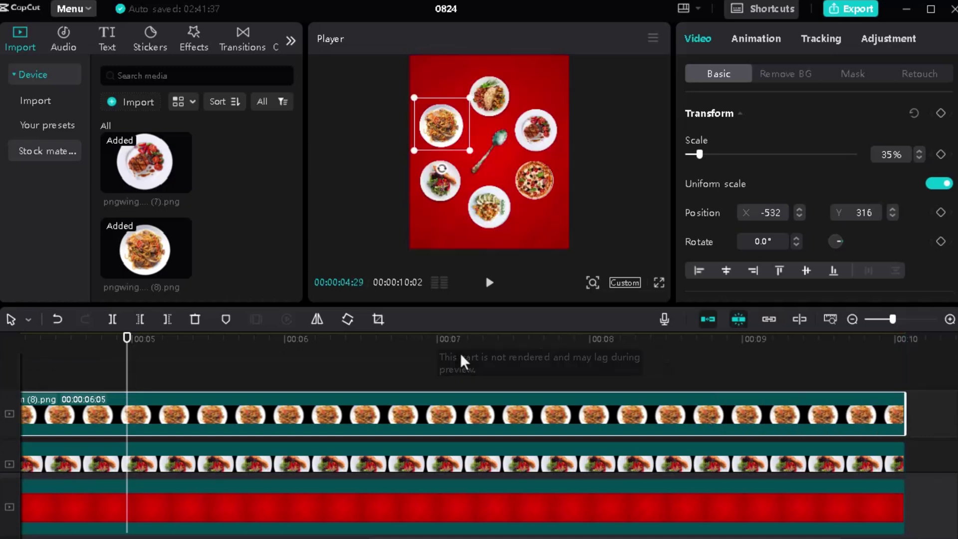
Split the kindpng_1074337.png plate clip at 00:00:06:15, where the spoon points straight down at it
drag(128, 342, 440, 348)
mouse_move(345, 347)
mouse_down()
mouse_move(313, 344)
mouse_move(361, 345)
mouse_up()
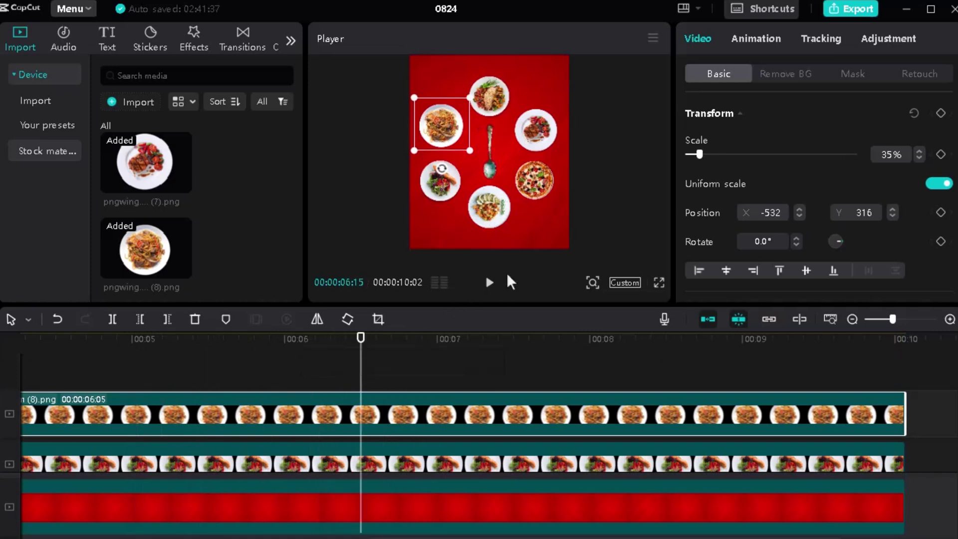
click(493, 215)
scroll(443, 372, down, 3)
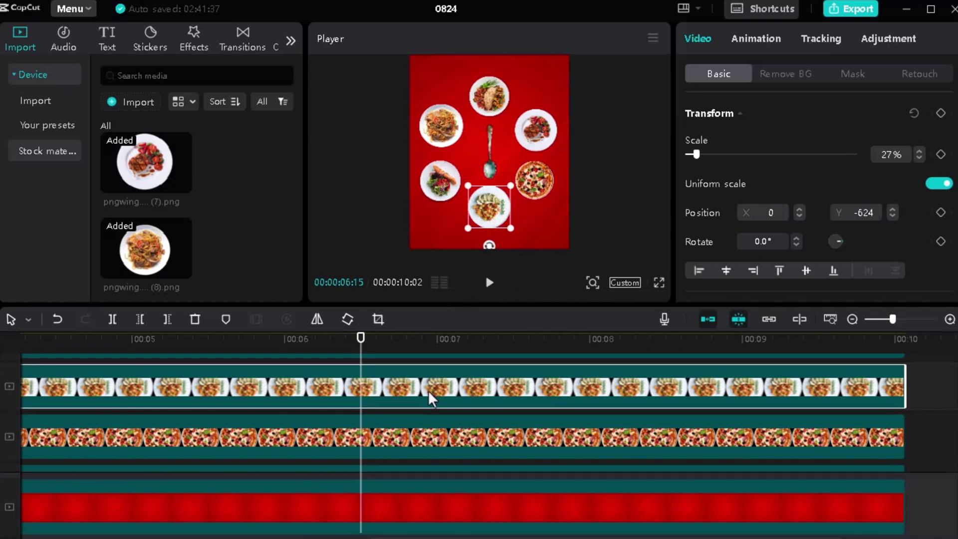
click(113, 319)
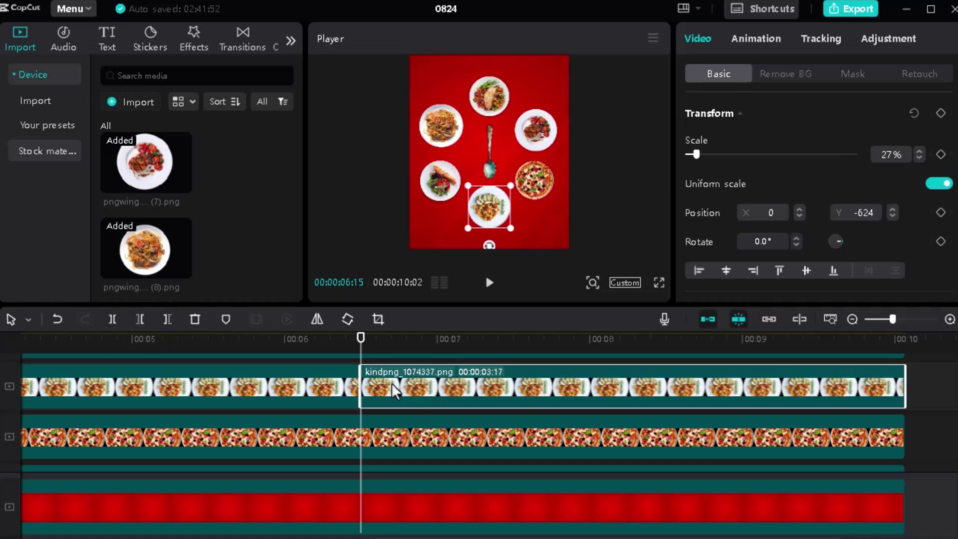
key(ctrl+z)
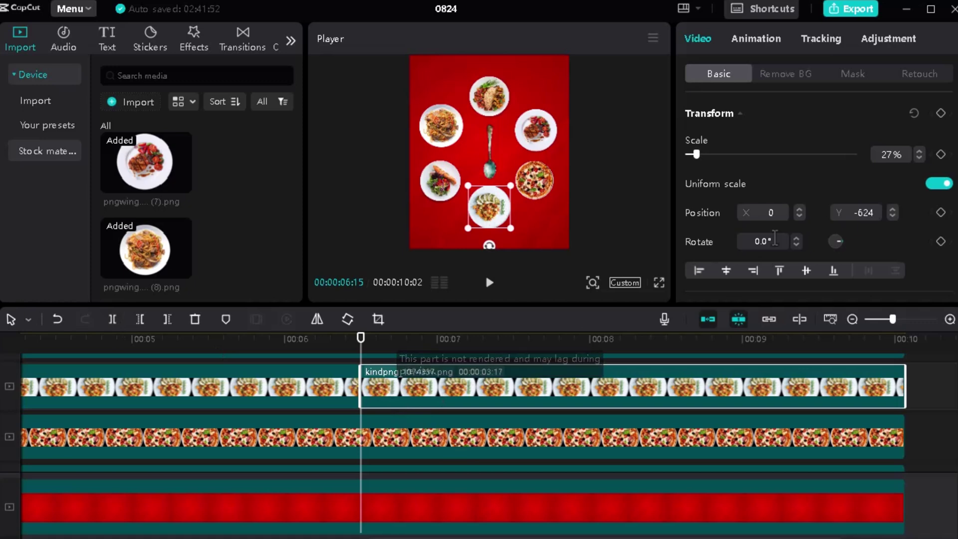
Add position and scale keyframes to the second kindpng_1074337.png part at 00:00:06:15 and scale it to 34% at 00:00:06:20
click(941, 212)
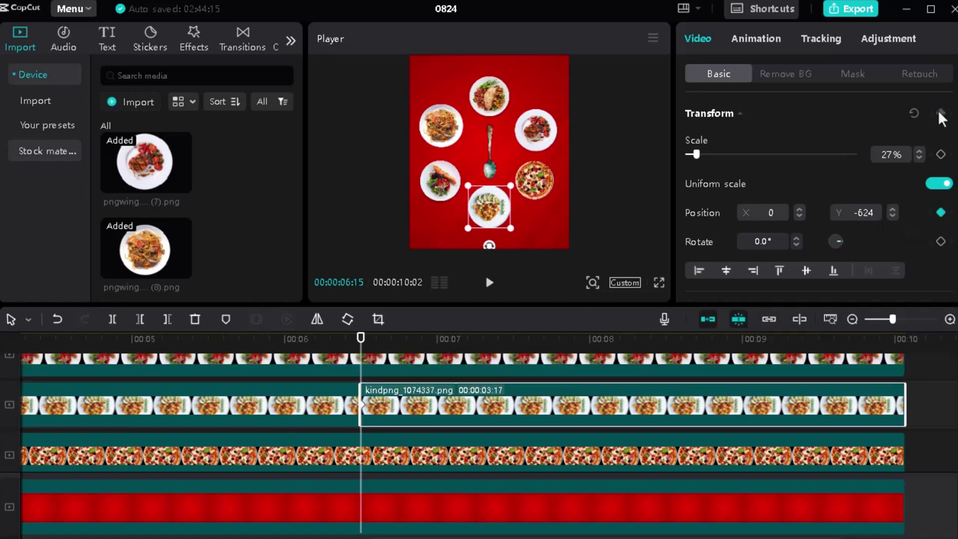
click(941, 155)
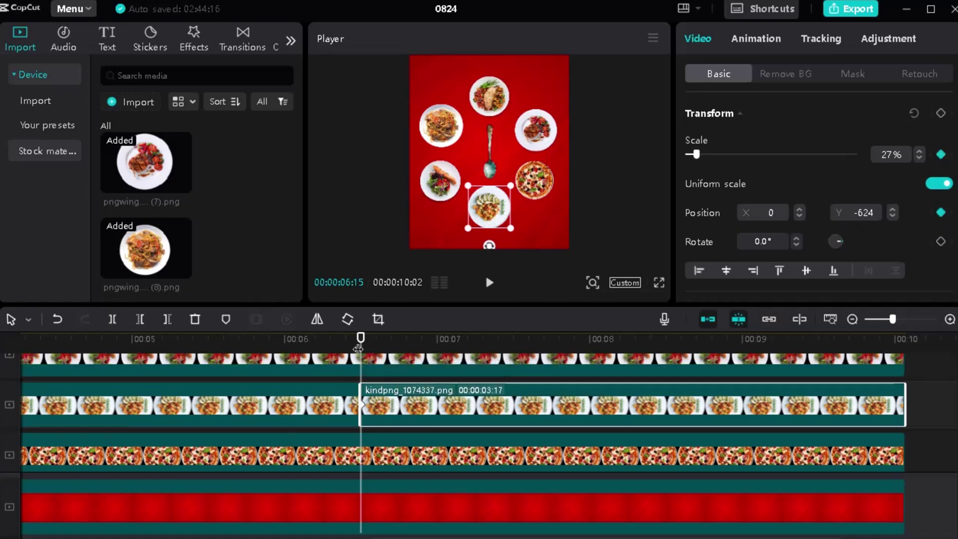
drag(366, 346, 388, 347)
drag(510, 188, 511, 180)
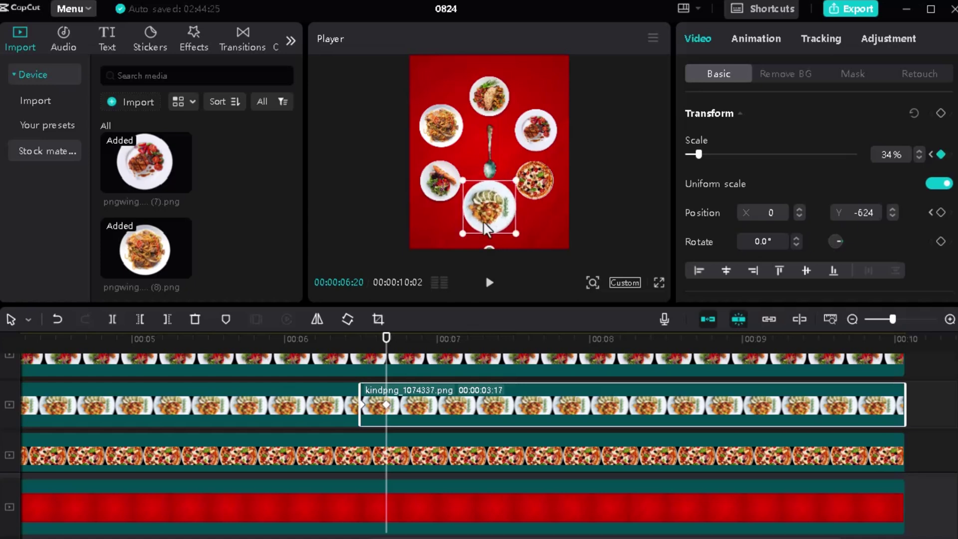
Hold the kindpng_1074337.png plate at 34% and its current place with scale and position keyframes at 00:00:06:22
mouse_move(383, 337)
mouse_down()
mouse_move(361, 343)
mouse_move(390, 342)
mouse_up()
mouse_move(393, 342)
mouse_down()
mouse_move(424, 337)
mouse_move(396, 339)
mouse_up()
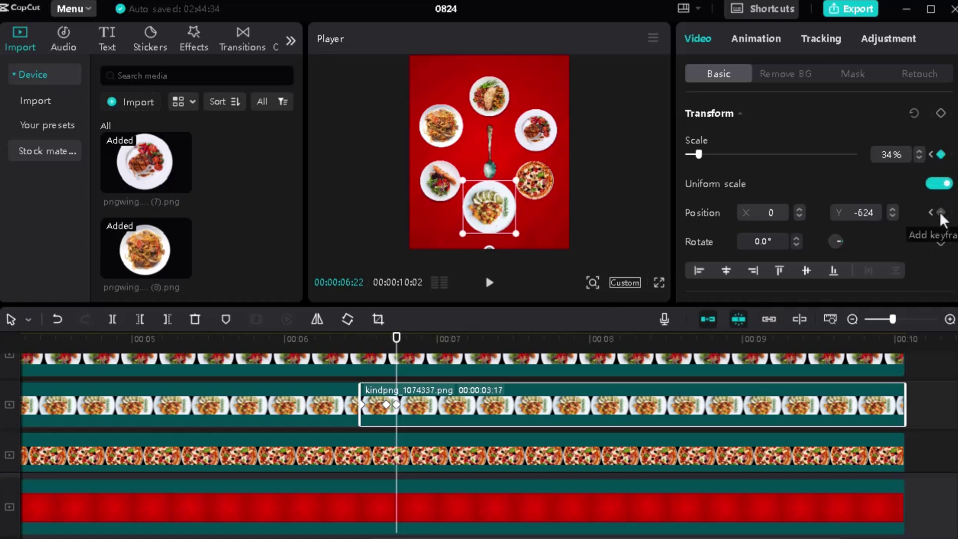
click(940, 212)
At 00:00:07:09, move the kindpng_1074337.png plate to the canvas centre at position 0, 0 and scale it to 100%
drag(398, 344, 485, 342)
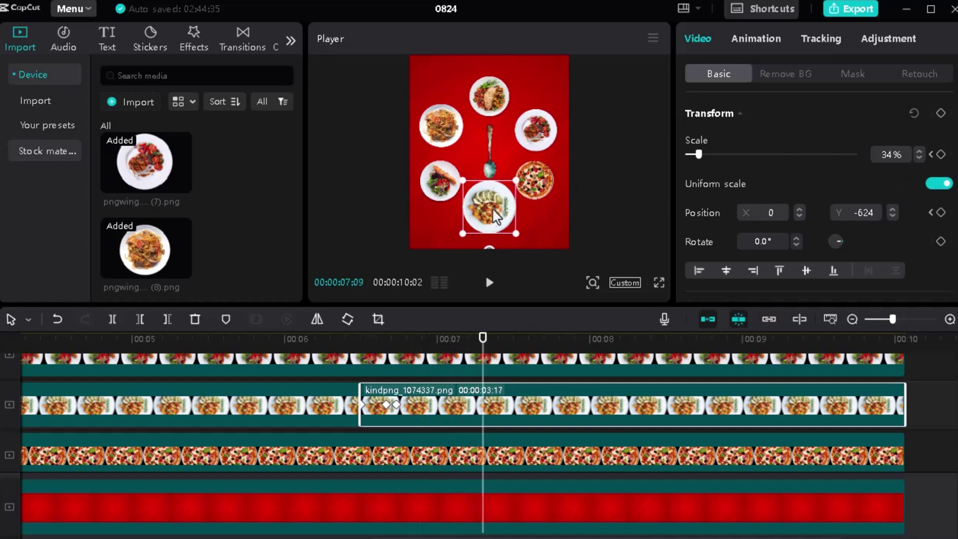
drag(493, 208, 489, 154)
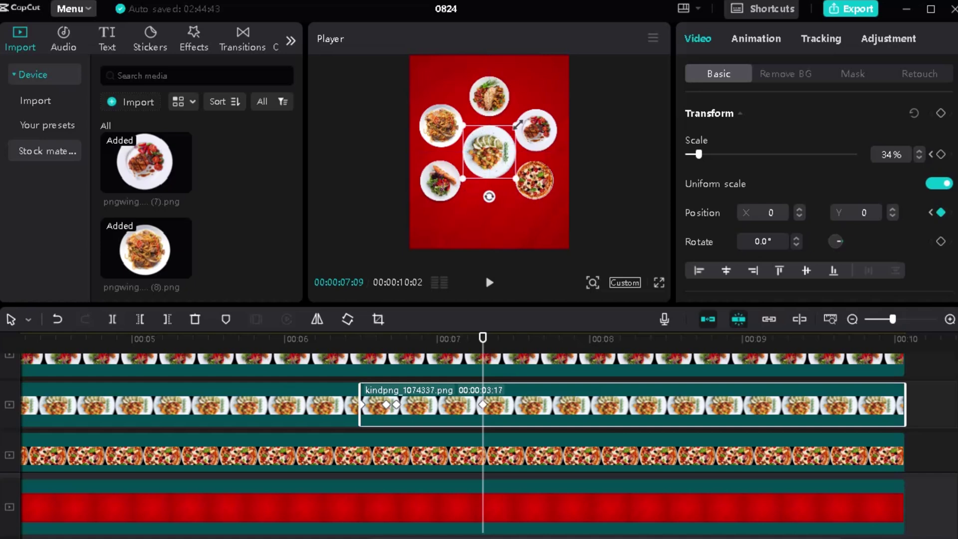
drag(520, 121, 612, 74)
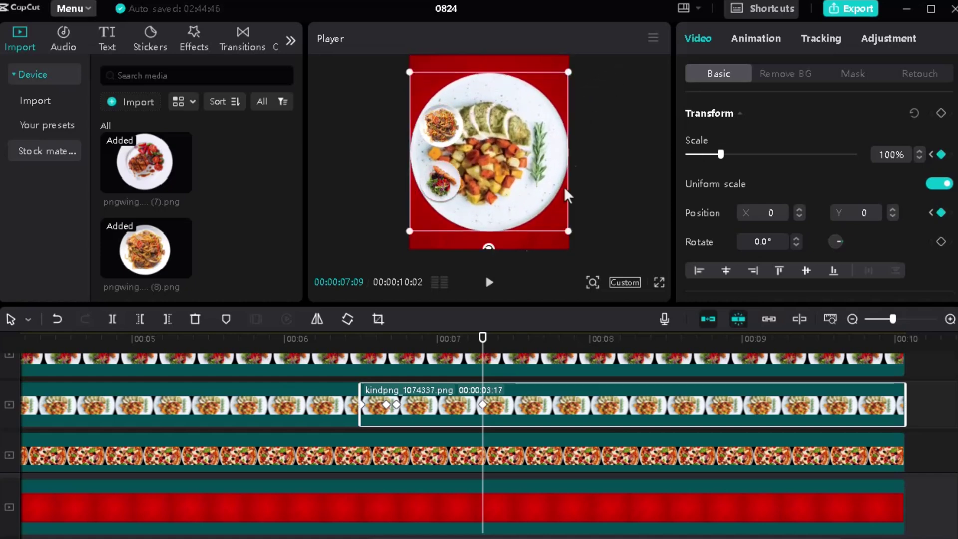
mouse_move(483, 341)
mouse_down()
mouse_move(315, 340)
mouse_move(483, 332)
mouse_up()
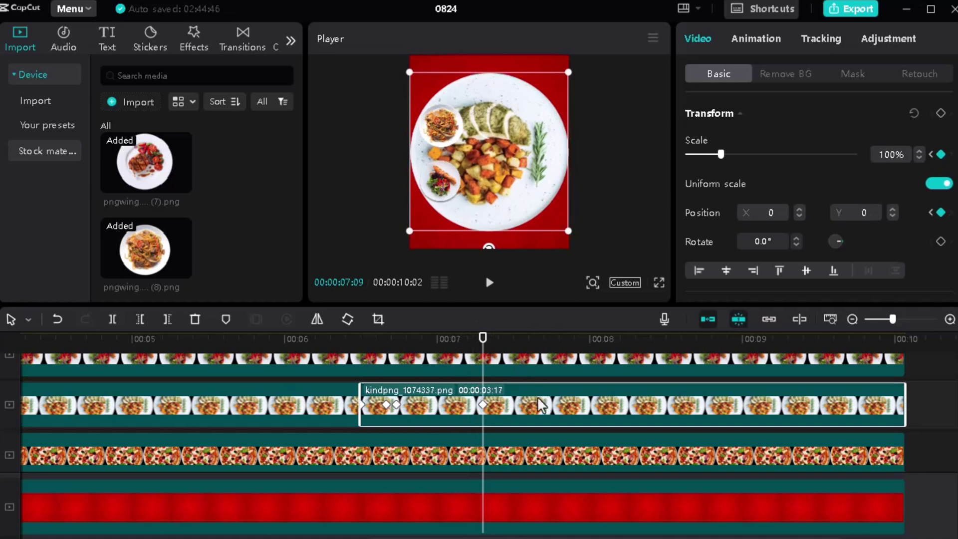
Move the second kindpng_1074337.png part to a new track above all other plates, starting at 00:00:06:15
drag(532, 402, 361, 345)
scroll(430, 387, up, 2)
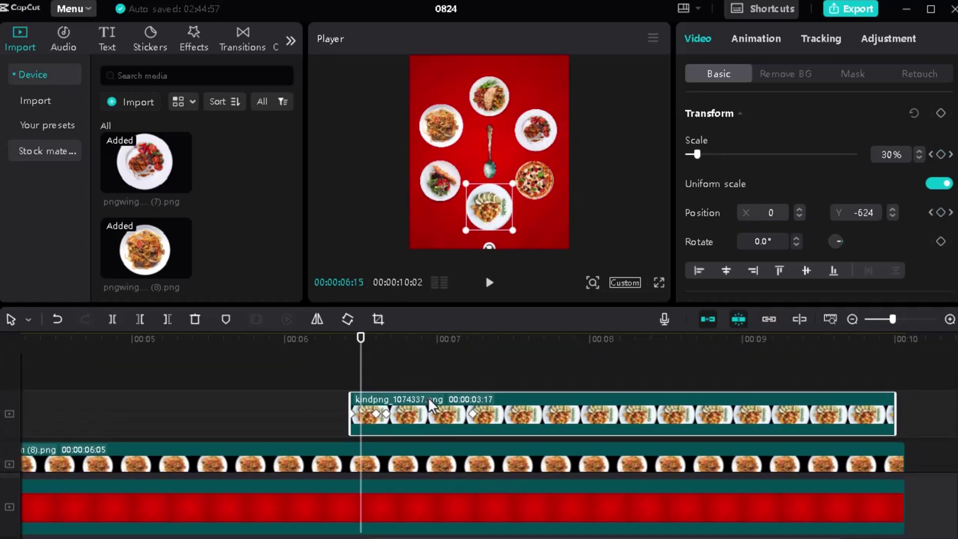
drag(427, 396, 460, 404)
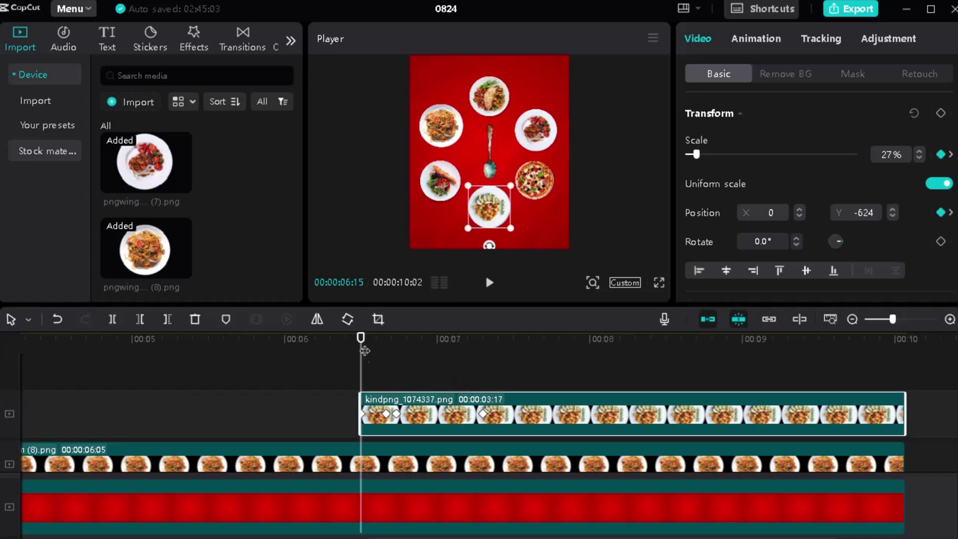
Play back the kindpng_1074337.png plate's enlargement, return to 00:00:06:29 and look through the stacked plate tracks
click(282, 381)
key(space)
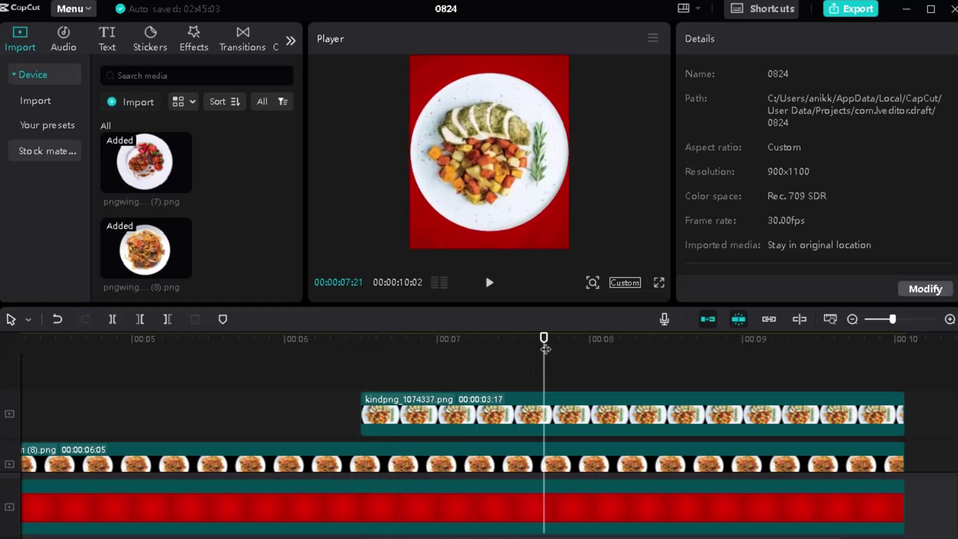
drag(546, 350, 432, 347)
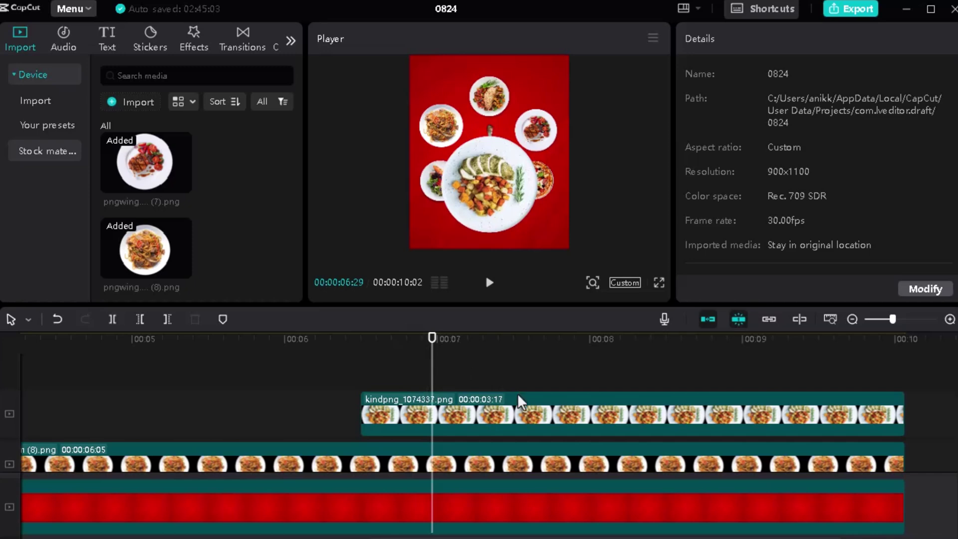
scroll(517, 393, down, 3)
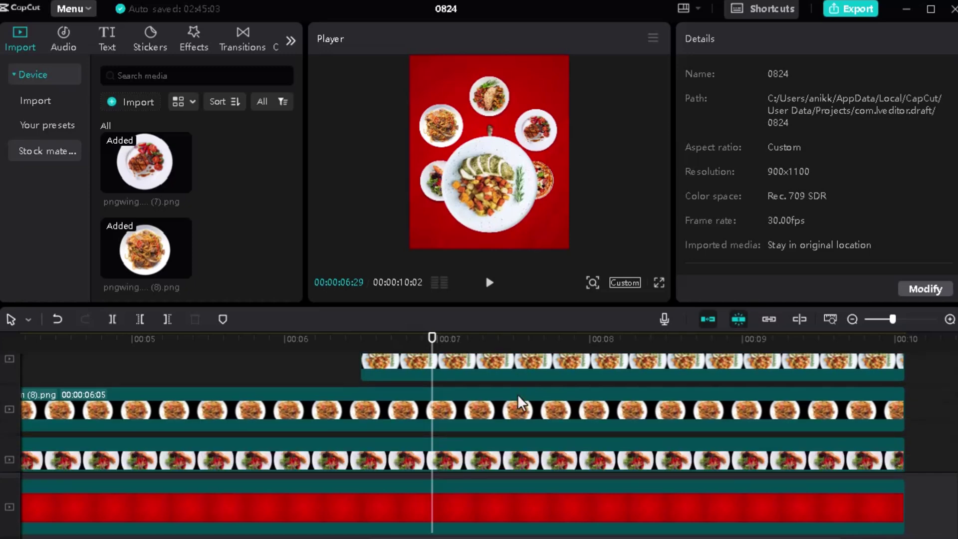
scroll(518, 394, down, 1)
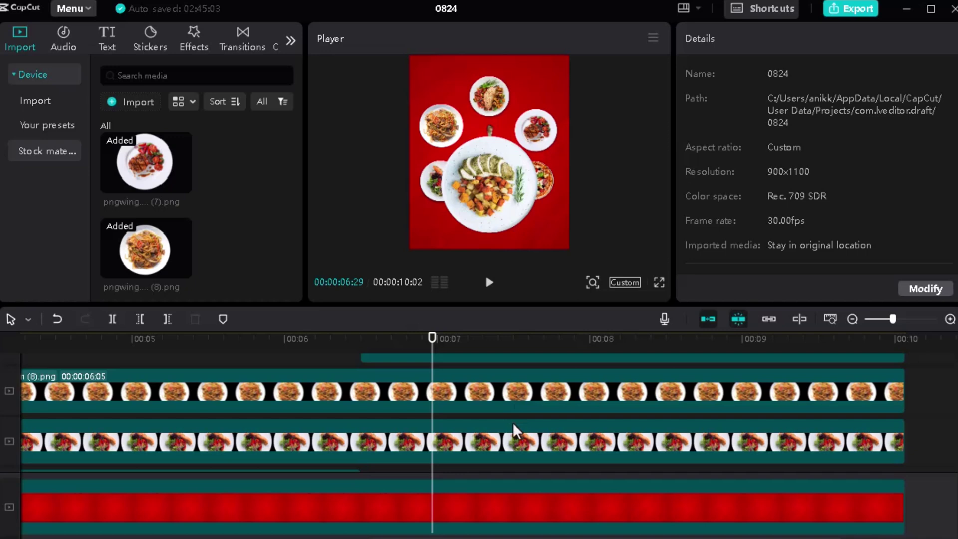
scroll(514, 422, up, 3)
scroll(513, 421, down, 2)
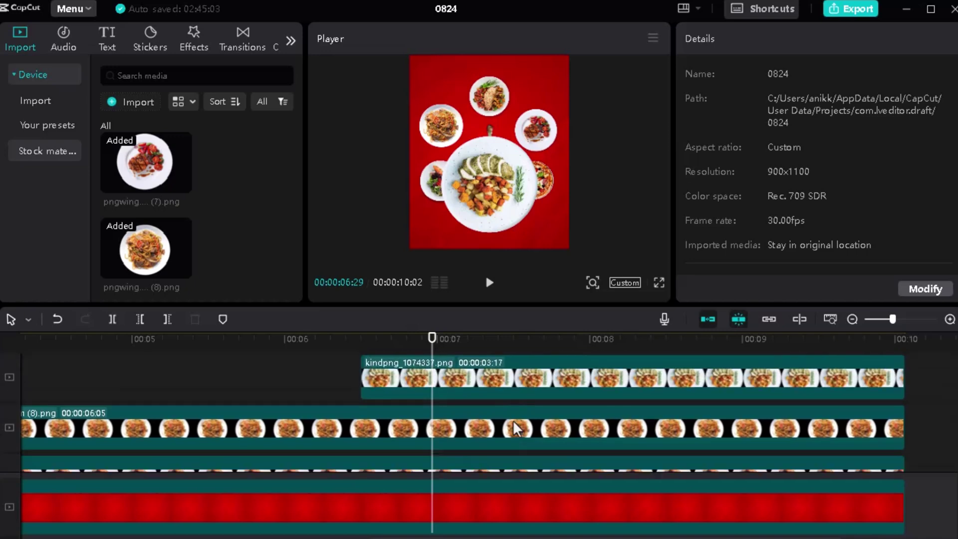
scroll(513, 421, up, 1)
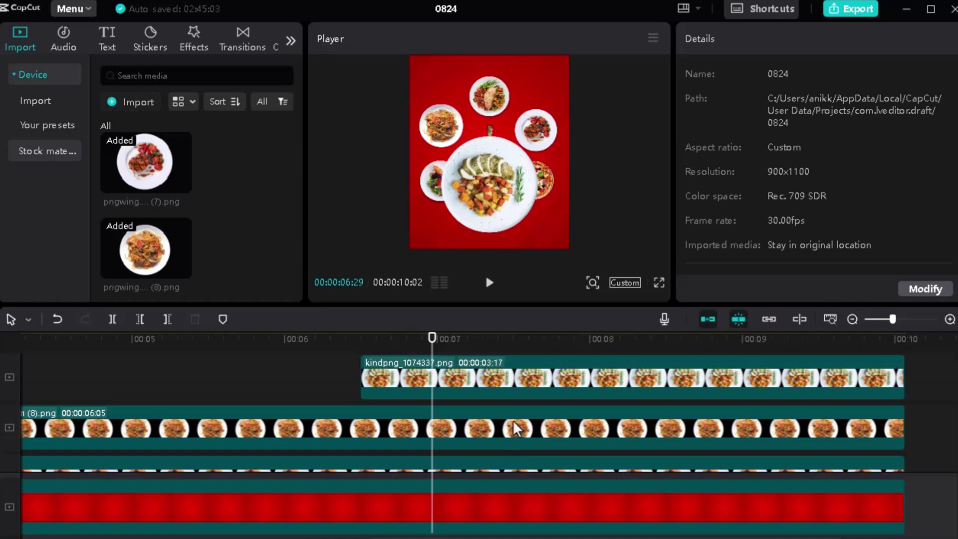
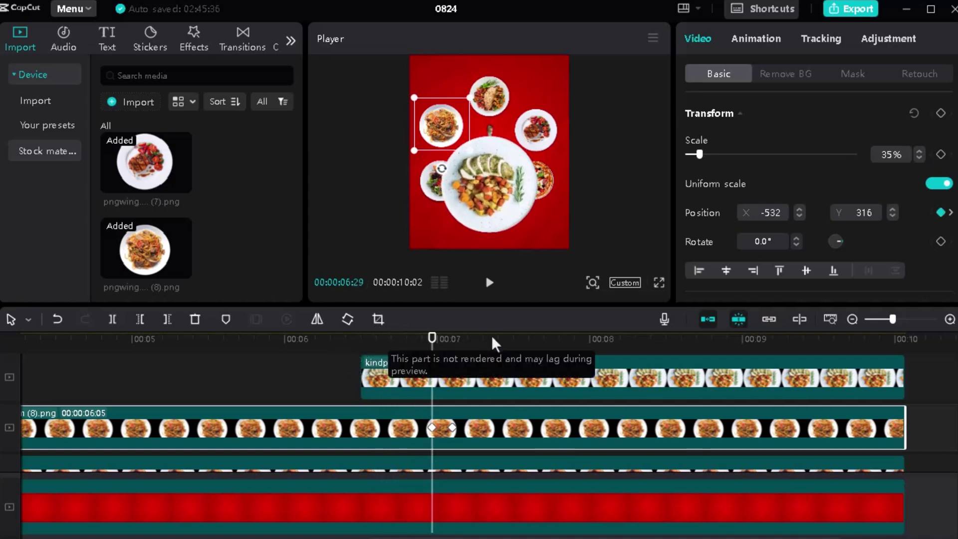
Keyframe the pngwing.com (7).png plate's position at 00:00:06:29, then move it off the canvas to about 1166, 243 at 00:00:07:04
scroll(524, 387, down, 2)
scroll(494, 412, down, 4)
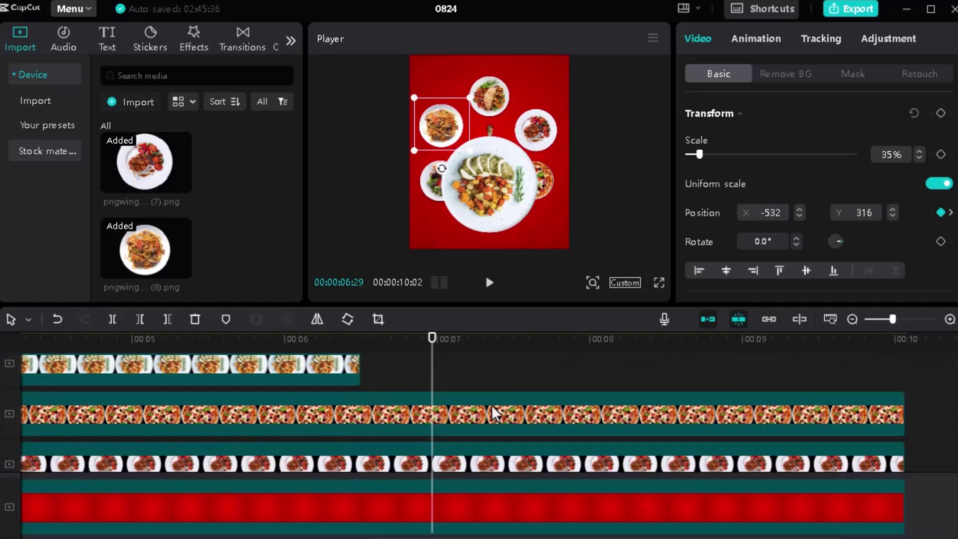
scroll(493, 413, down, 2)
click(493, 427)
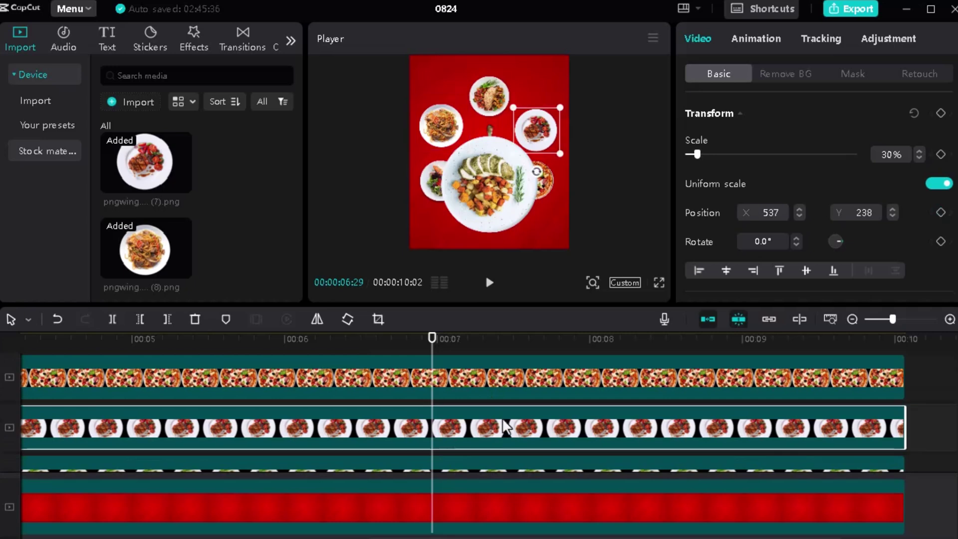
click(941, 212)
mouse_move(432, 340)
mouse_down()
mouse_move(471, 346)
mouse_move(447, 345)
mouse_move(457, 344)
mouse_up()
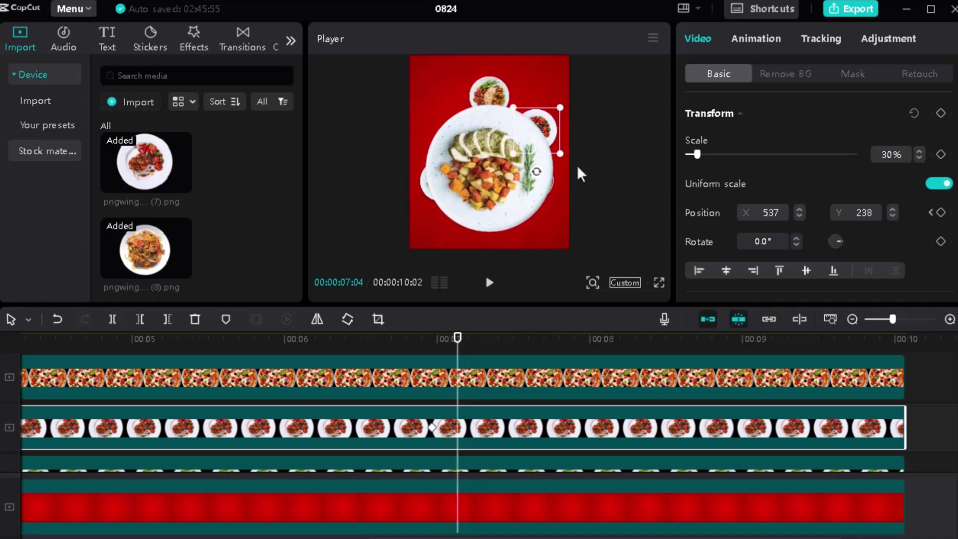
drag(549, 130, 603, 122)
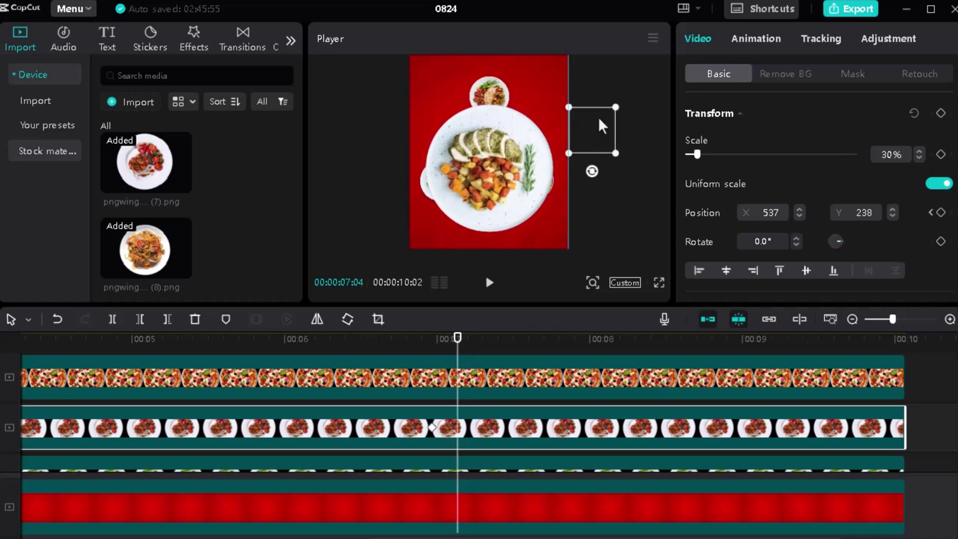
Add a position keyframe at 00:00:06:29 to the plate at the top centre of the canvas
scroll(501, 400, down, 1)
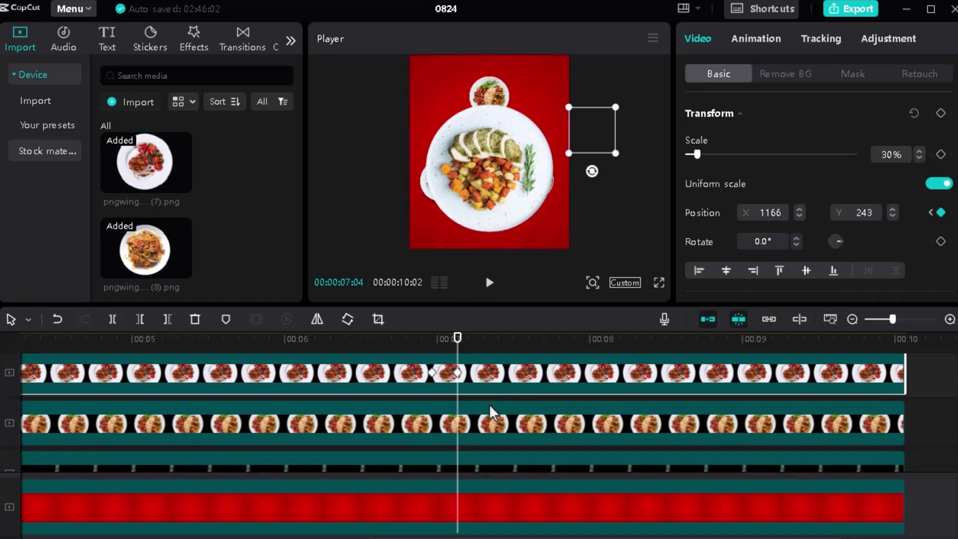
key(Left)
key(Left)
key(Left)
key(Left)
key(Left)
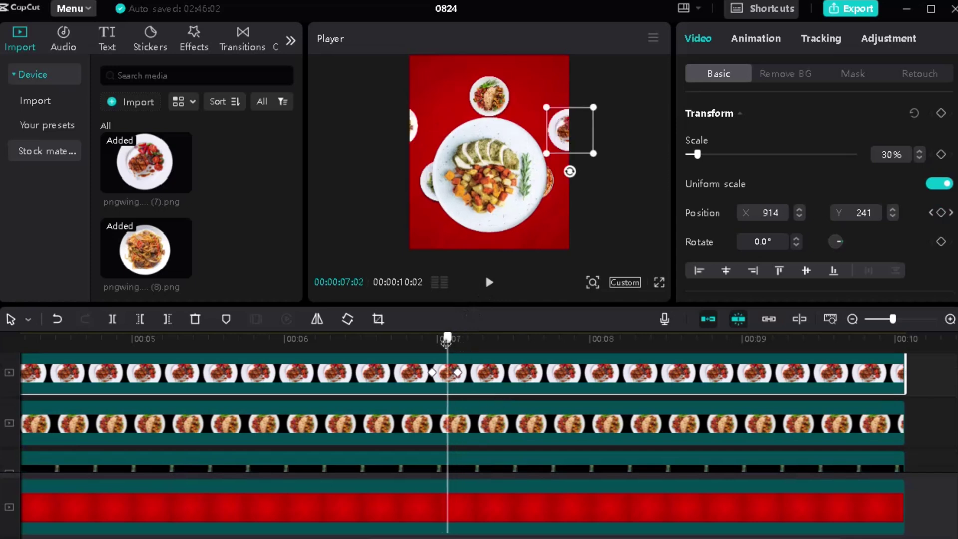
click(495, 423)
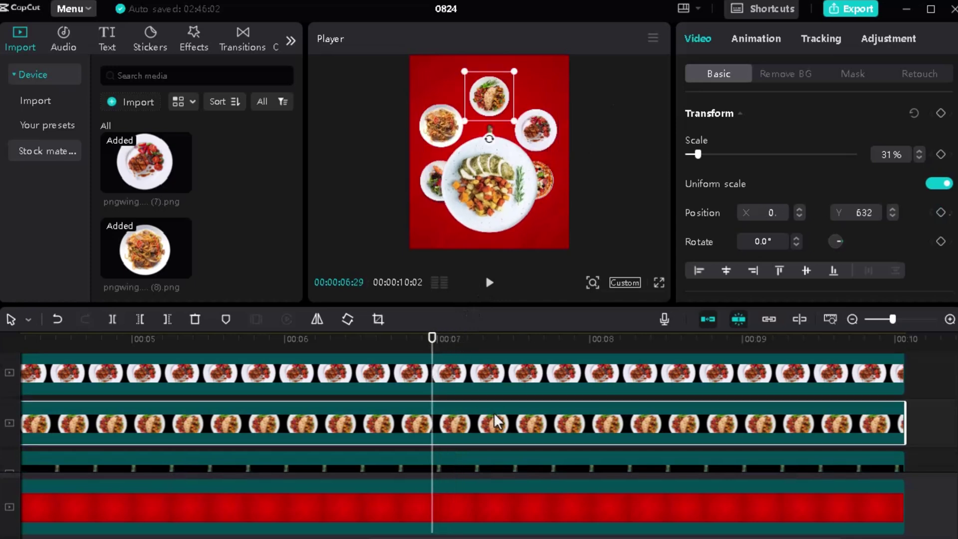
click(941, 213)
scroll(489, 392, up, 1)
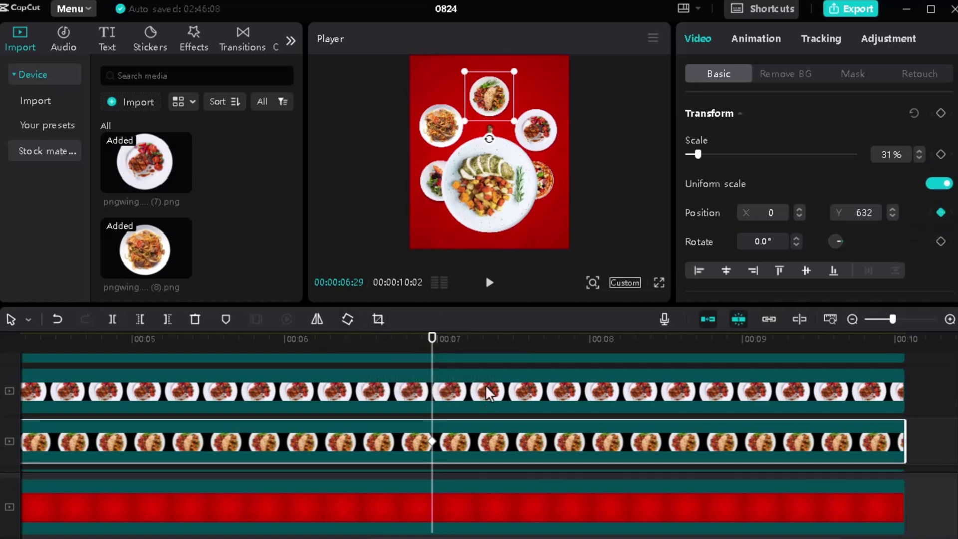
At 00:00:07:04, move the top-centre plate straight up off the canvas to position 0, 1446
key(Right)
key(Right)
key(Right)
key(Right)
key(Right)
click(480, 391)
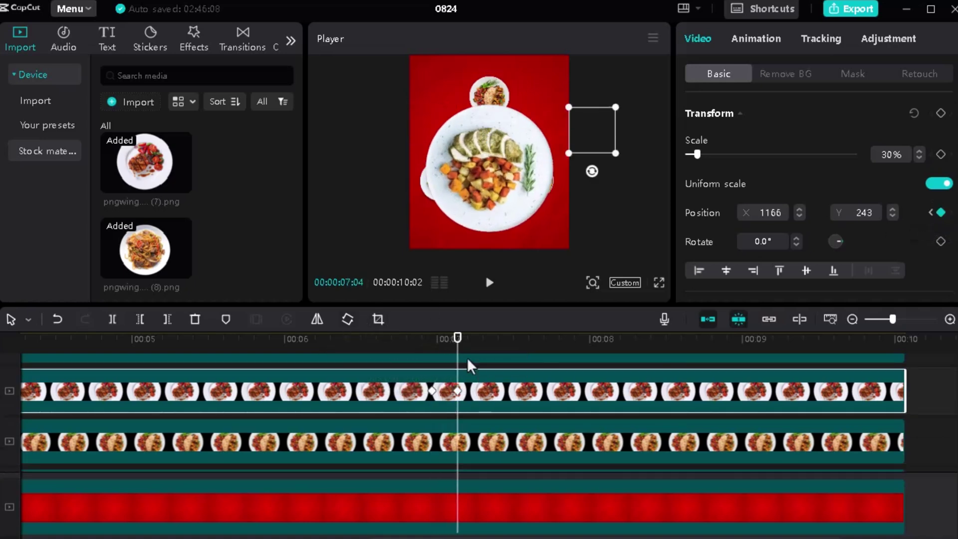
click(522, 438)
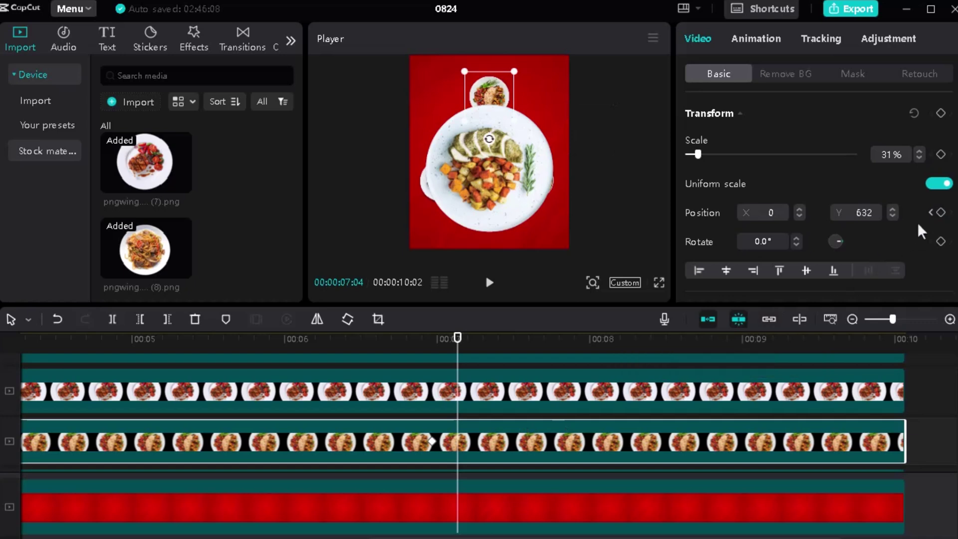
drag(499, 105, 488, 5)
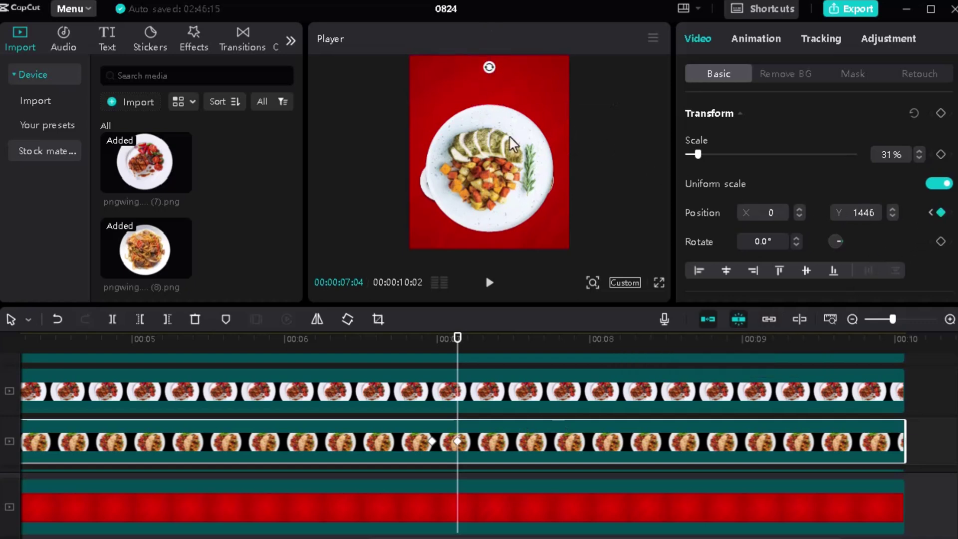
Play back the outer plates' exit and the central plate's enlargement from 00:00:06:05
drag(457, 335, 312, 335)
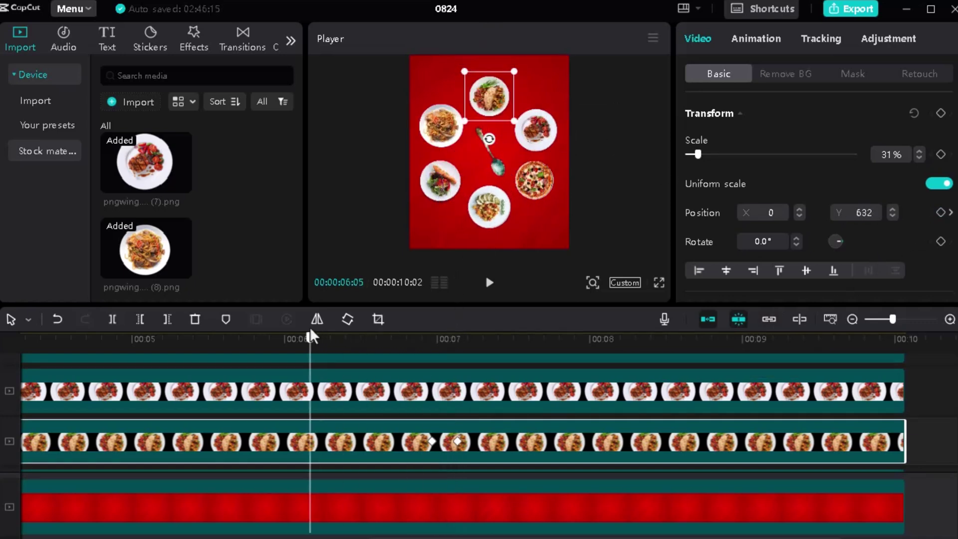
key(space)
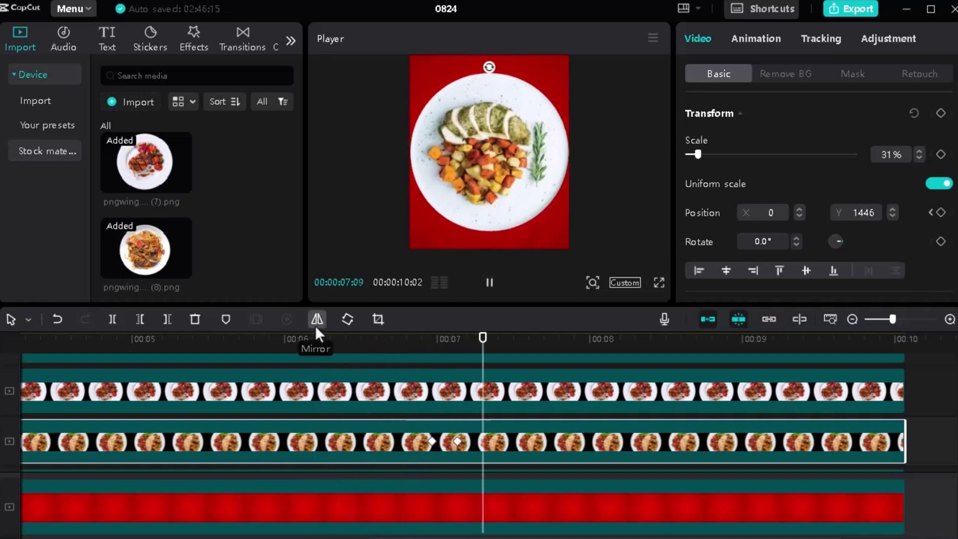
key(space)
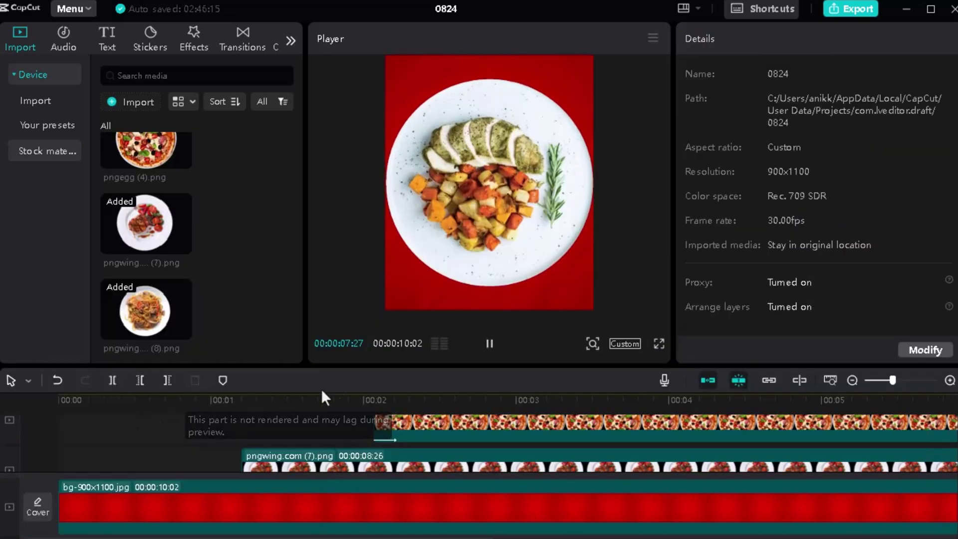
Enlarge the timeline area and set the playhead to 00:00:07:13
drag(303, 398, 536, 414)
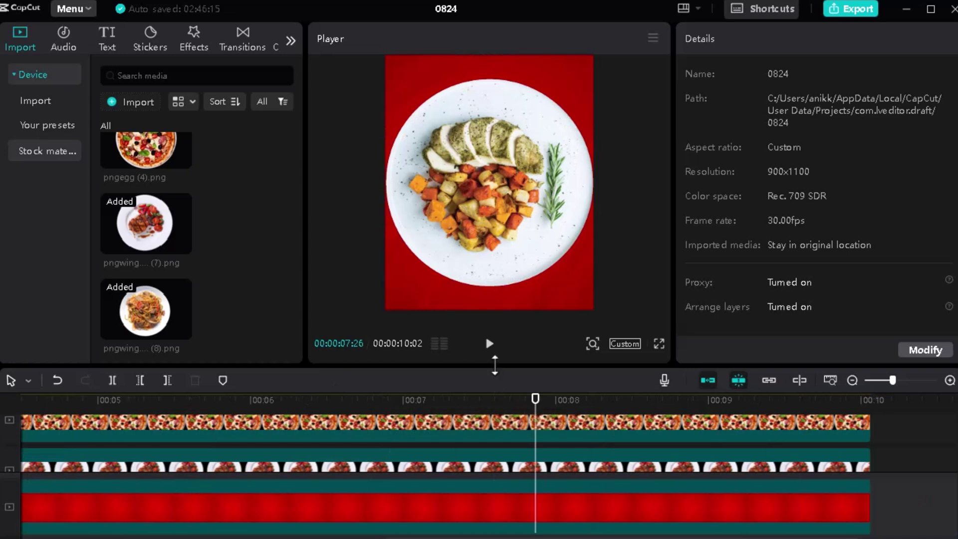
drag(494, 366, 496, 285)
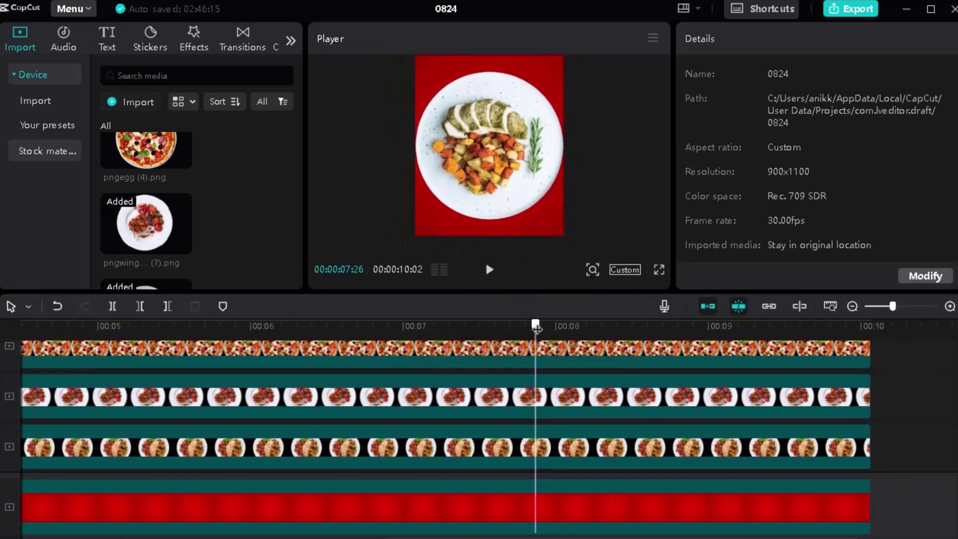
drag(529, 332, 469, 327)
Trim away everything after 00:00:07:13 from all plate clips still running, the spoon and the red background together
scroll(515, 388, up, 10)
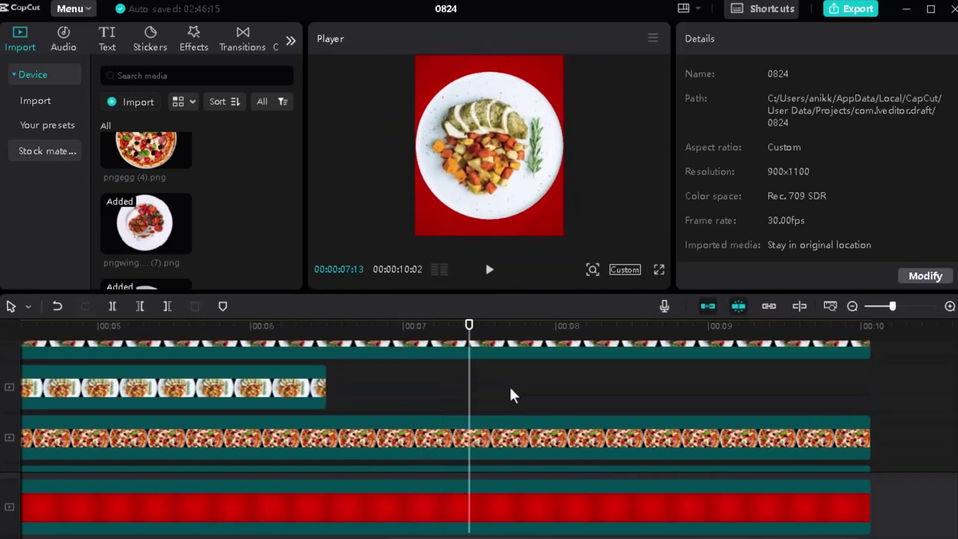
scroll(513, 395, up, 2)
click(509, 397)
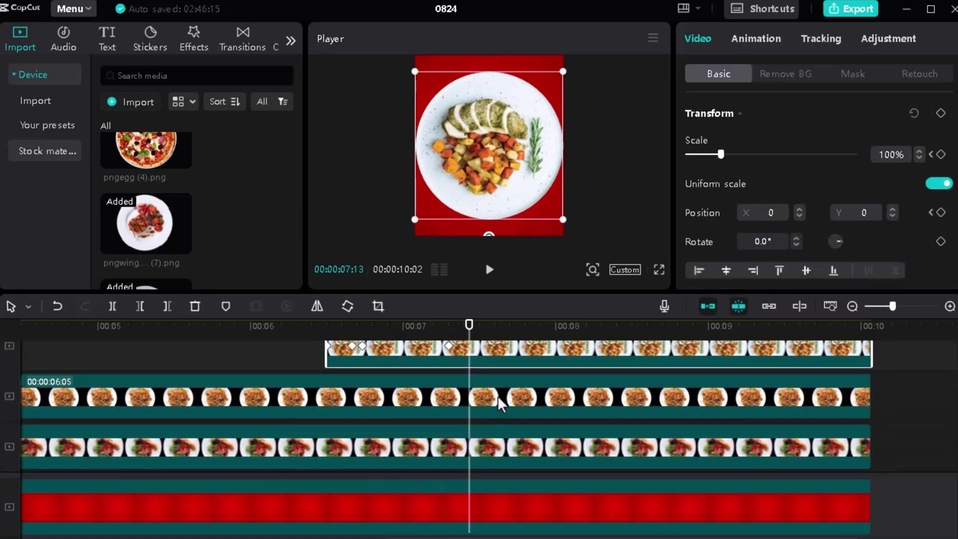
ctrl+click(506, 391)
scroll(504, 392, down, 2)
ctrl+click(502, 399)
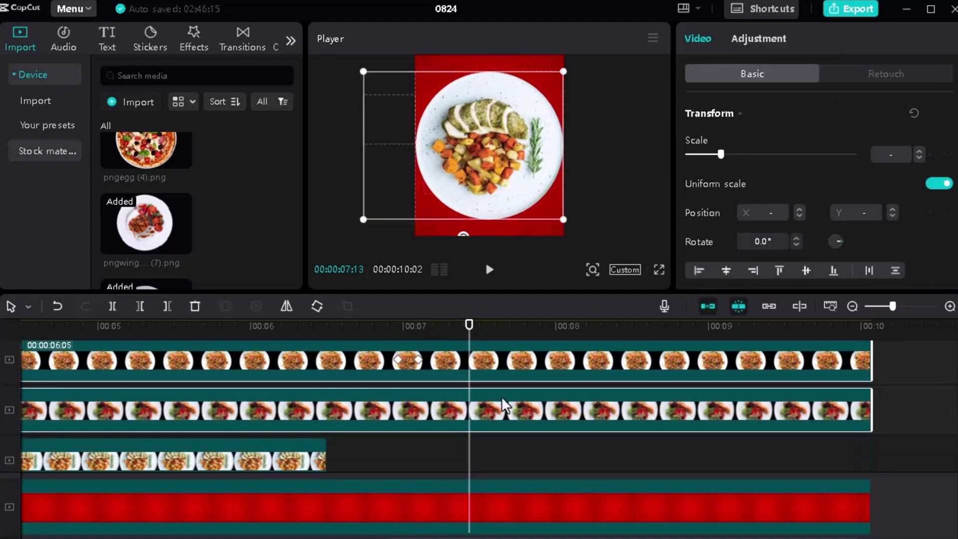
scroll(502, 398, down, 3)
scroll(503, 400, down, 4)
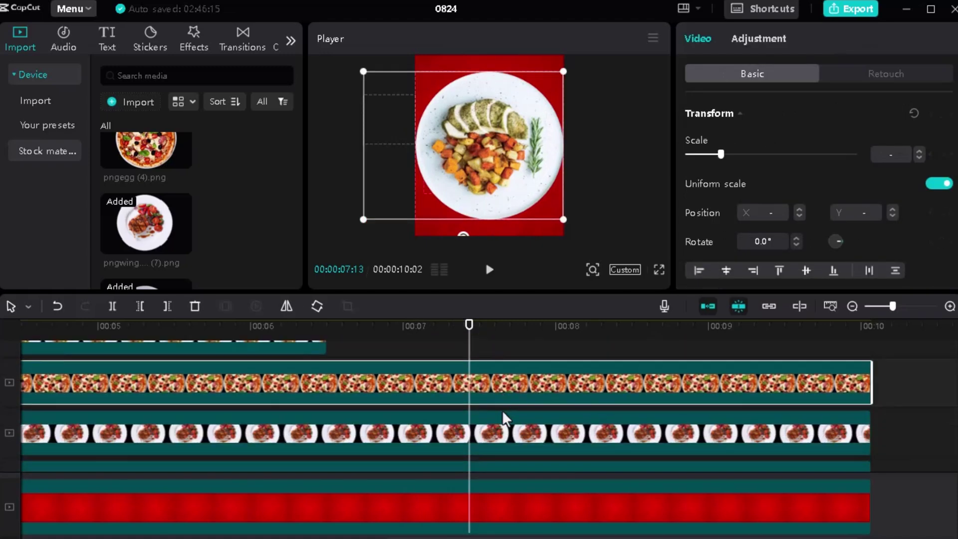
ctrl+click(502, 408)
scroll(503, 407, down, 2)
ctrl+click(503, 405)
scroll(504, 403, down, 2)
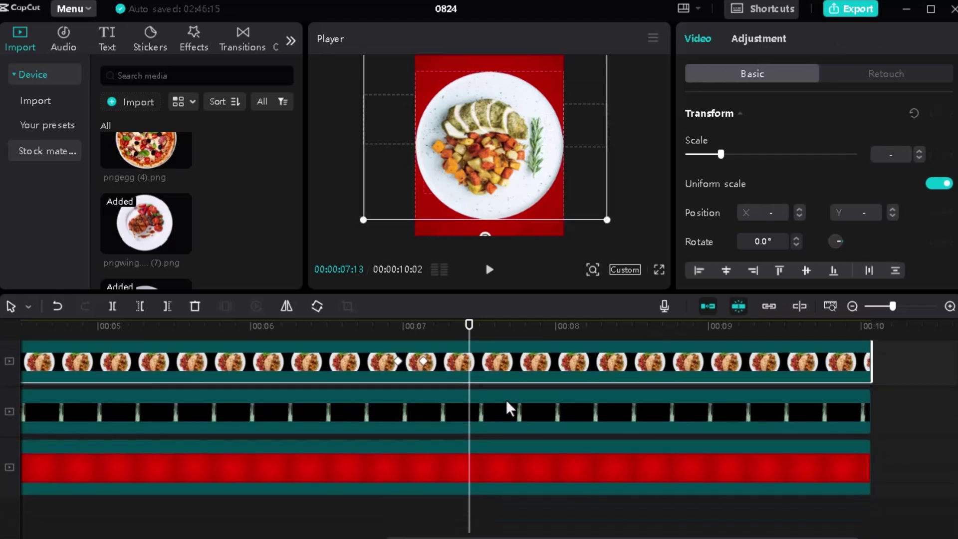
ctrl+click(506, 401)
ctrl+click(455, 444)
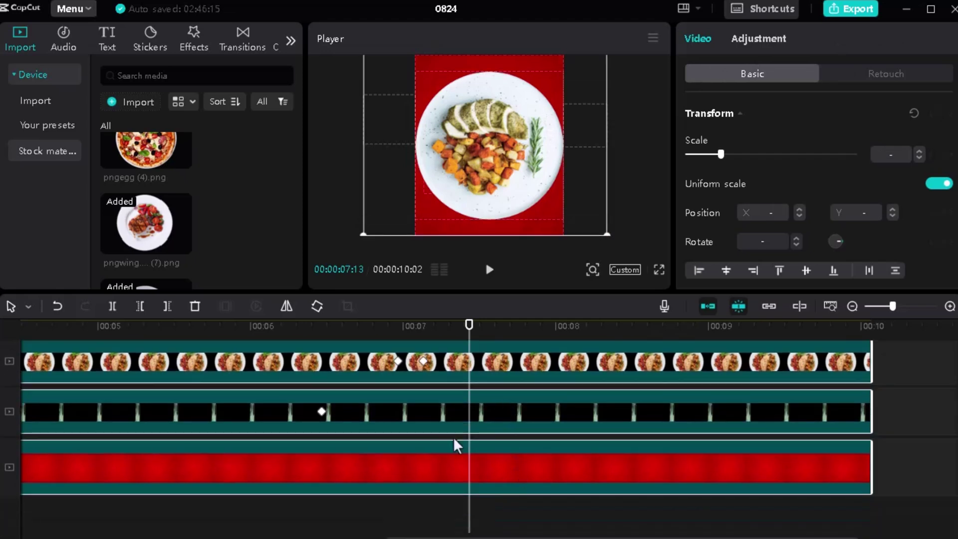
click(167, 306)
scroll(633, 396, up, 3)
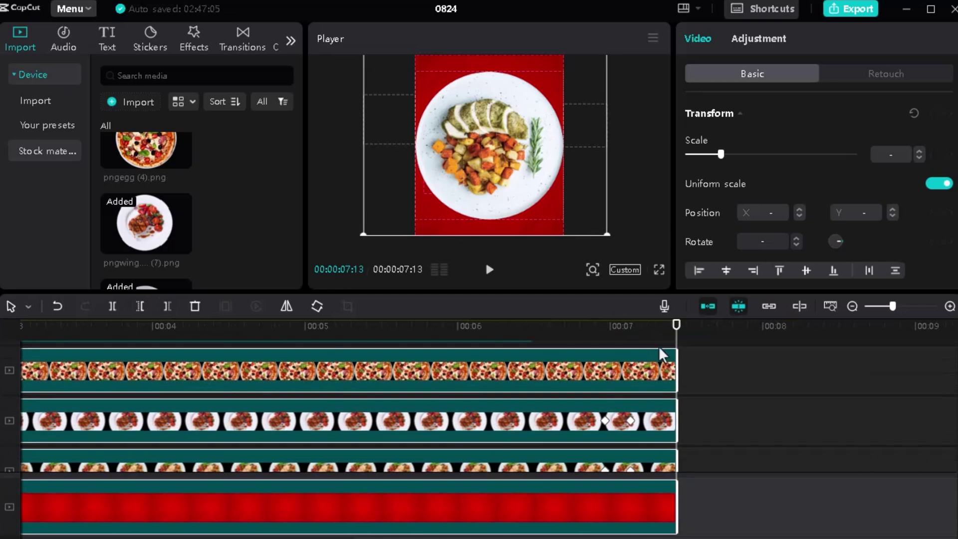
scroll(666, 373, up, 1)
mouse_move(676, 325)
mouse_down()
mouse_move(480, 336)
mouse_move(678, 324)
mouse_move(661, 331)
mouse_move(678, 332)
mouse_up()
click(728, 410)
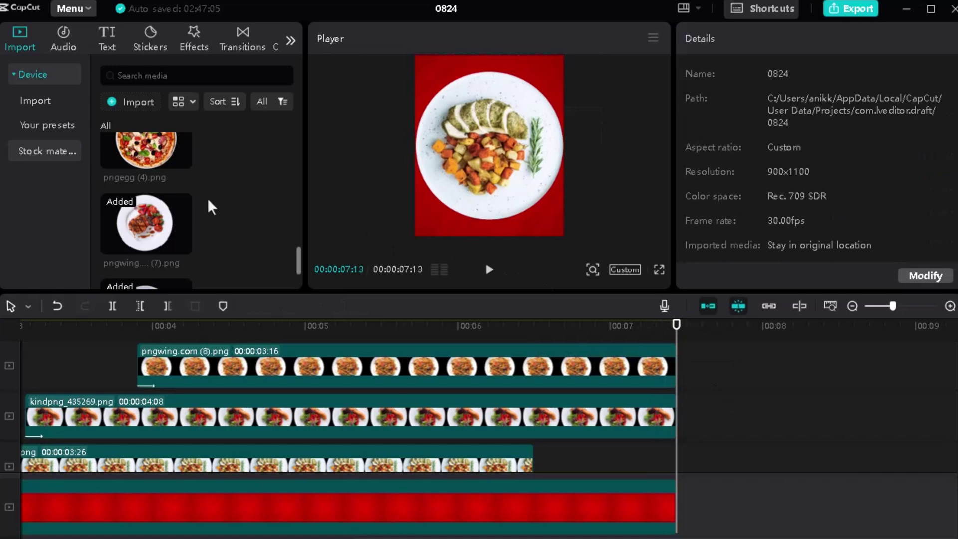
Add bg-2nd.jpg from the imported media to the main track directly after the red background, starting at 00:00:07:13
scroll(212, 206, down, 2)
scroll(207, 209, up, 3)
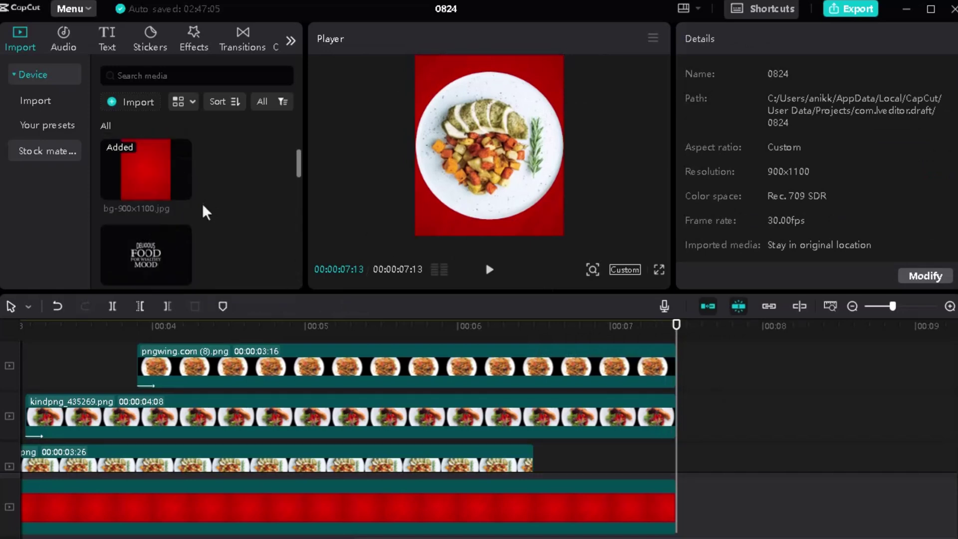
scroll(175, 199, up, 2)
drag(175, 199, 686, 506)
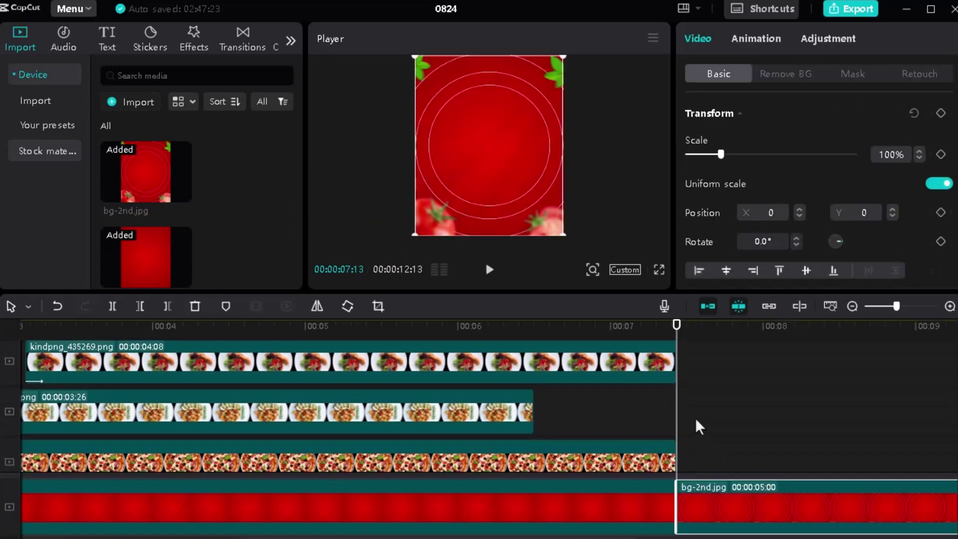
mouse_move(677, 326)
mouse_down()
mouse_move(627, 326)
mouse_move(676, 325)
mouse_up()
Add a Pull in transition between the two background clips and set its duration to 0.6 s
click(237, 50)
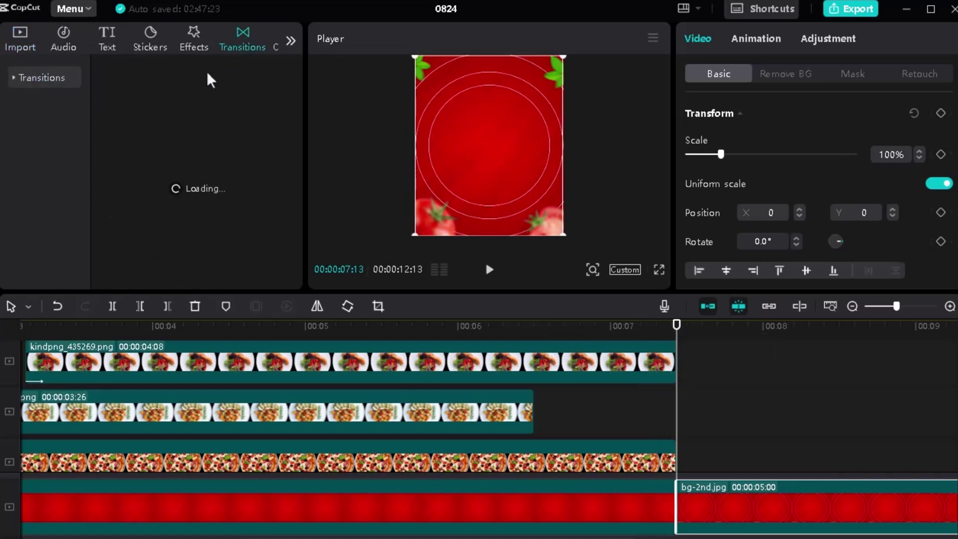
drag(307, 179, 384, 178)
mouse_move(219, 174)
mouse_down()
mouse_move(382, 261)
mouse_move(636, 513)
mouse_move(653, 518)
mouse_up()
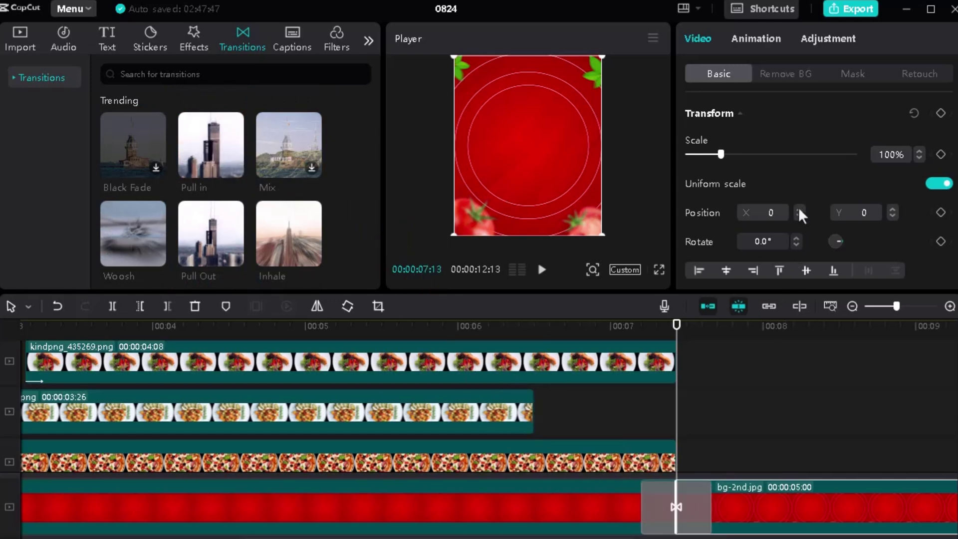
click(694, 525)
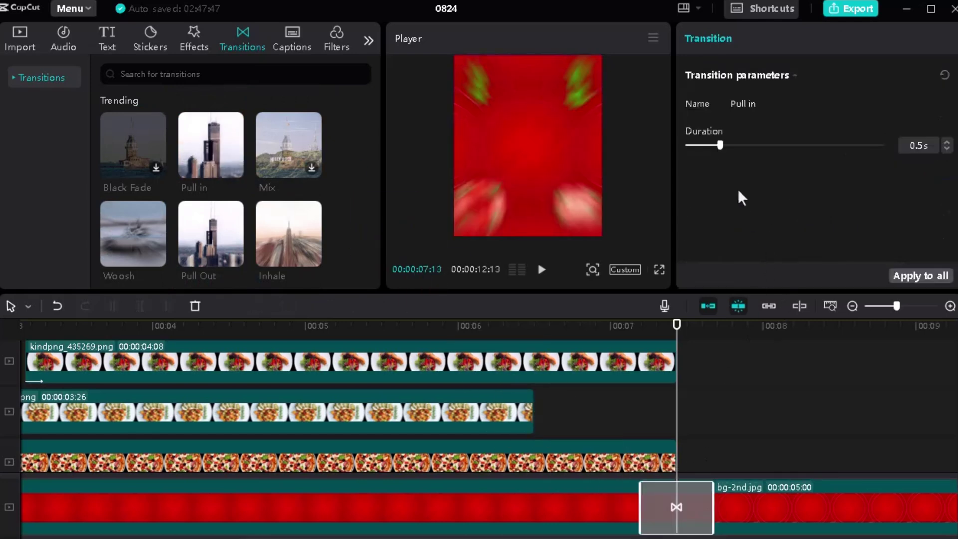
mouse_move(722, 151)
mouse_down()
mouse_move(747, 150)
mouse_move(733, 153)
mouse_up()
Play back the Pull in transition between the backgrounds from 00:00:06:23
drag(677, 325, 574, 336)
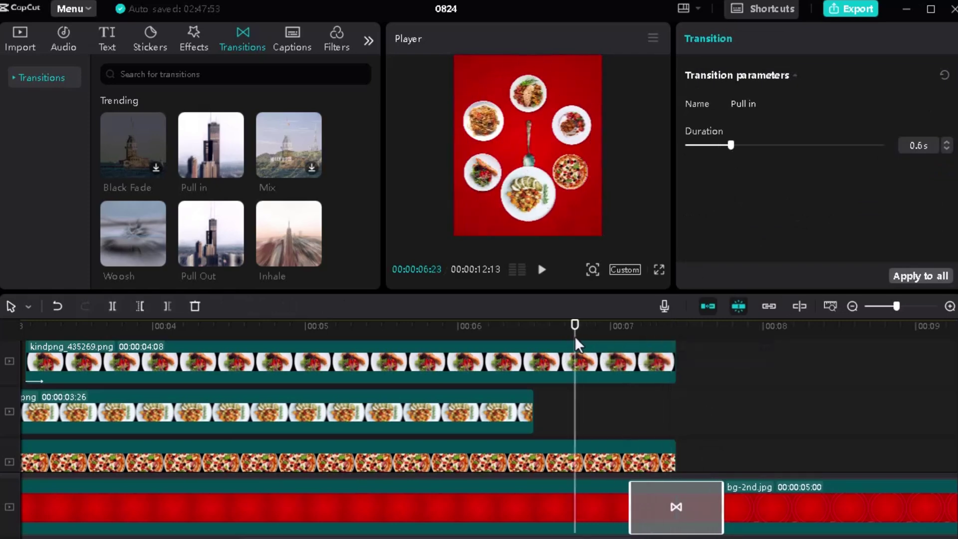
key(space)
key(space)
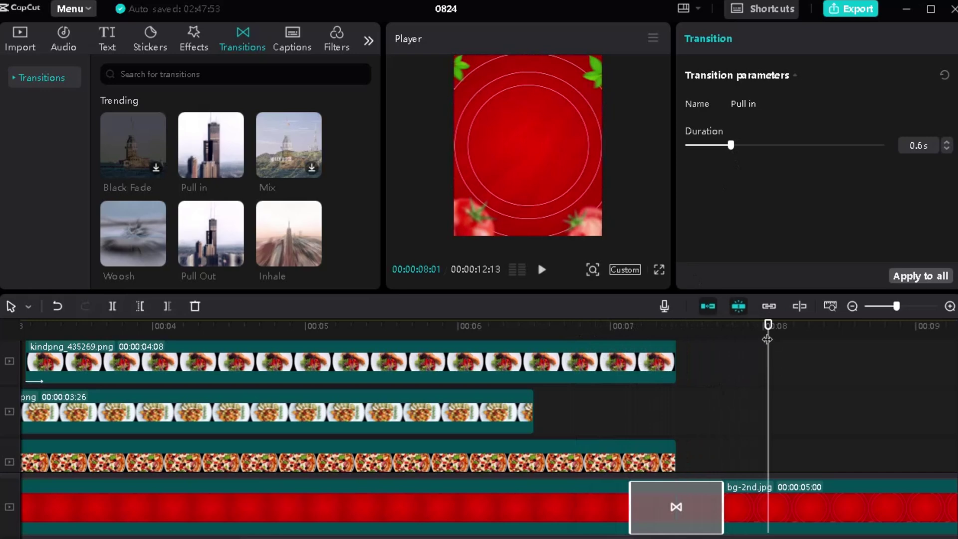
Extend the end of the uppermost kindpng_1074337.png clip to the end of bg-2nd.jpg at 00:00:12:13
click(594, 327)
drag(583, 337, 677, 324)
scroll(639, 390, up, 4)
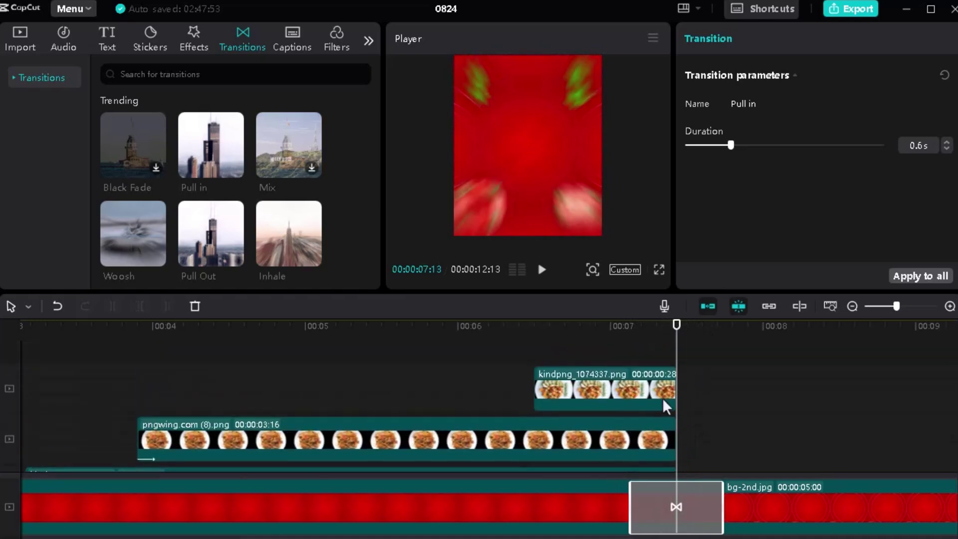
click(648, 398)
drag(677, 396, 568, 402)
scroll(627, 367, down, 2)
scroll(624, 364, down, 1)
scroll(583, 386, up, 1)
click(579, 439)
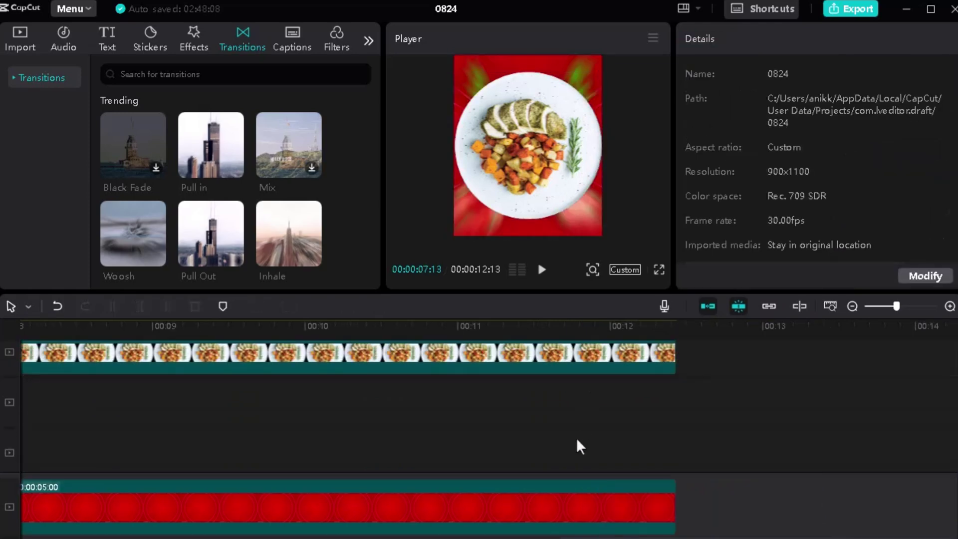
Play back the enlarging plate over the transition into the bg-2nd.jpg background
drag(578, 328, 459, 343)
key(space)
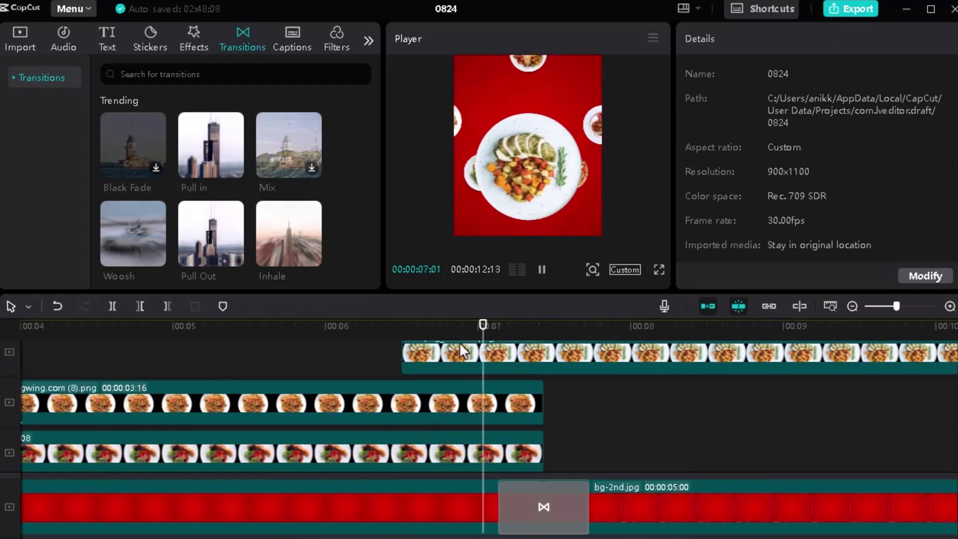
key(space)
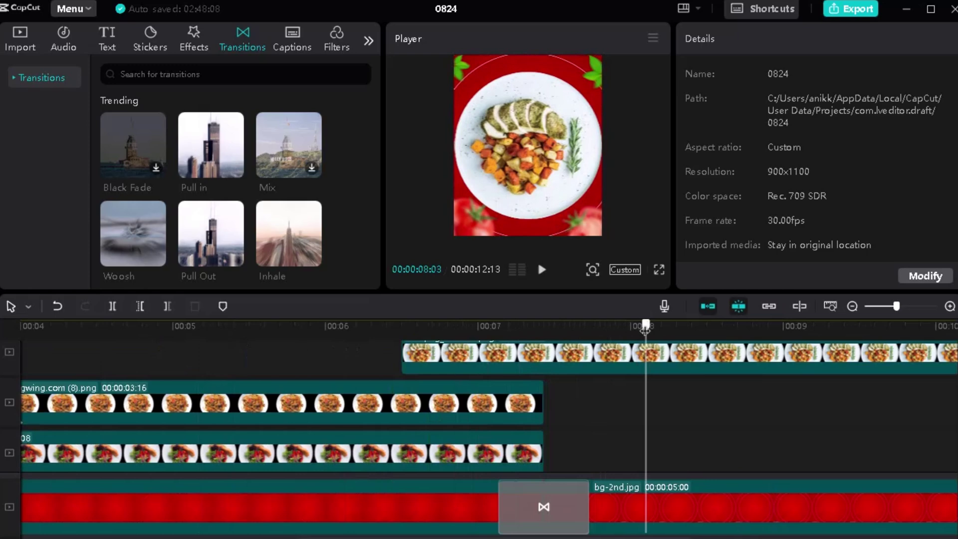
Keyframe the large plate's scale at 00:00:07:21 and shrink the plate to 76% just after 00:00:08:00
drag(647, 327, 585, 313)
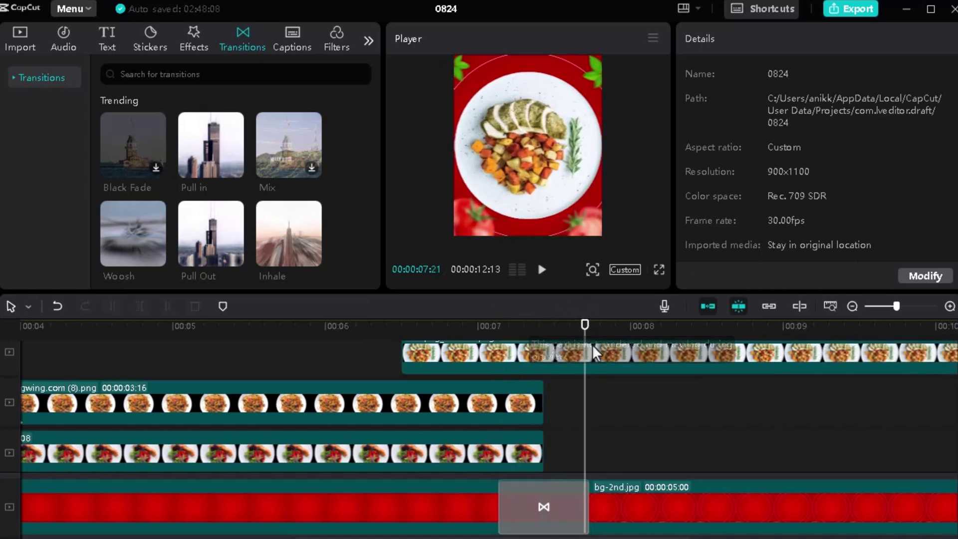
scroll(602, 378, up, 1)
click(639, 390)
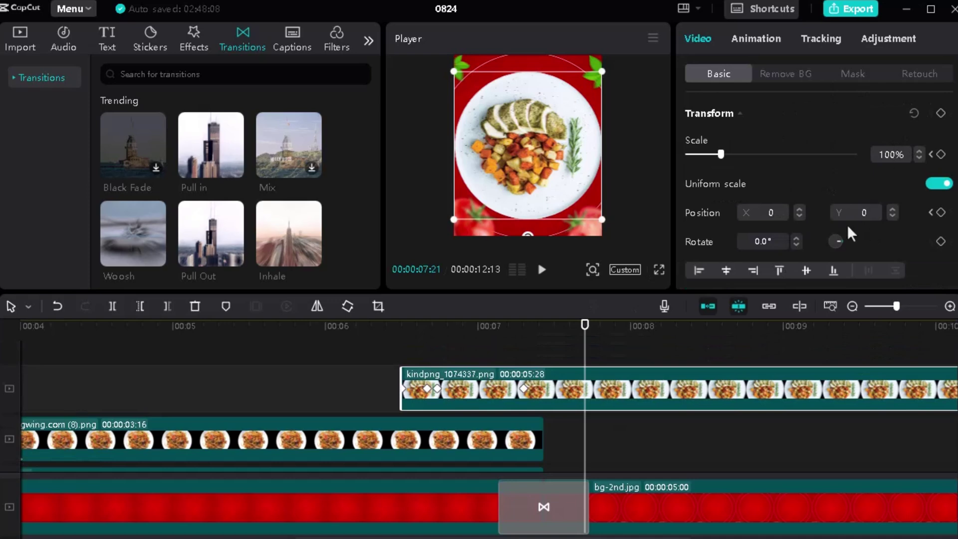
click(941, 213)
click(941, 213)
click(940, 155)
drag(585, 325, 641, 322)
drag(601, 73, 574, 92)
Keyframe the plate's rotation at 00:00:08:03 and set it to 360° at the end of the clip, 00:00:12:13
mouse_move(641, 326)
mouse_down()
mouse_move(449, 321)
mouse_move(646, 314)
mouse_up()
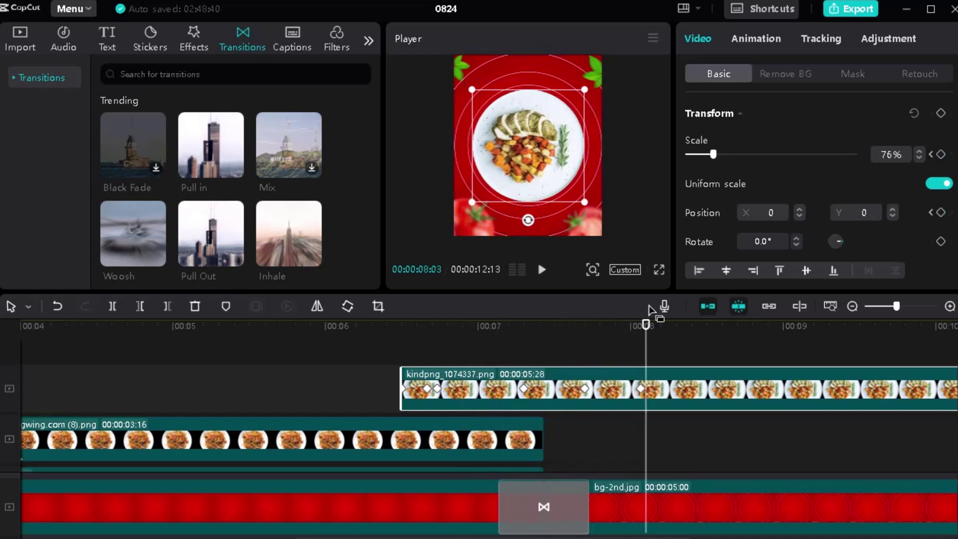
click(941, 242)
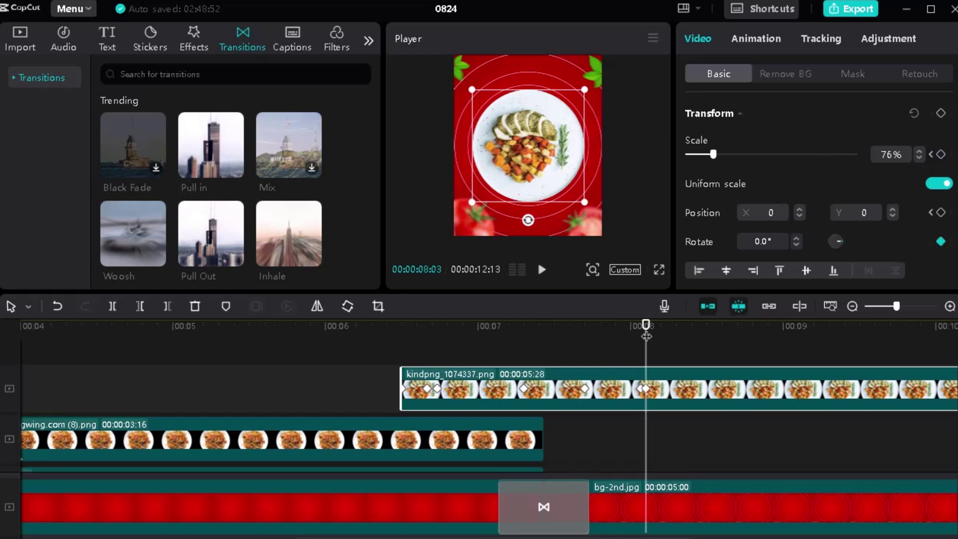
drag(646, 335, 681, 351)
click(796, 238)
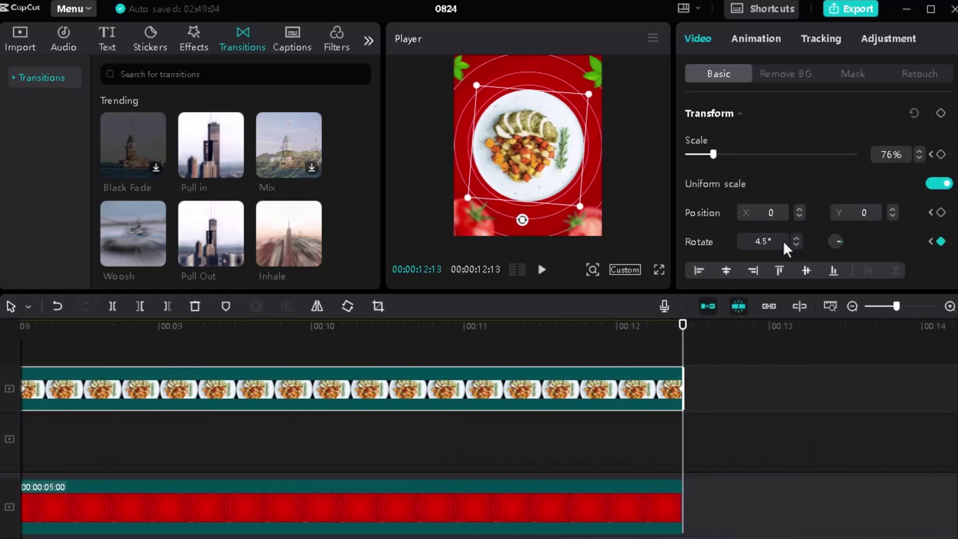
text(360)
key(Return)
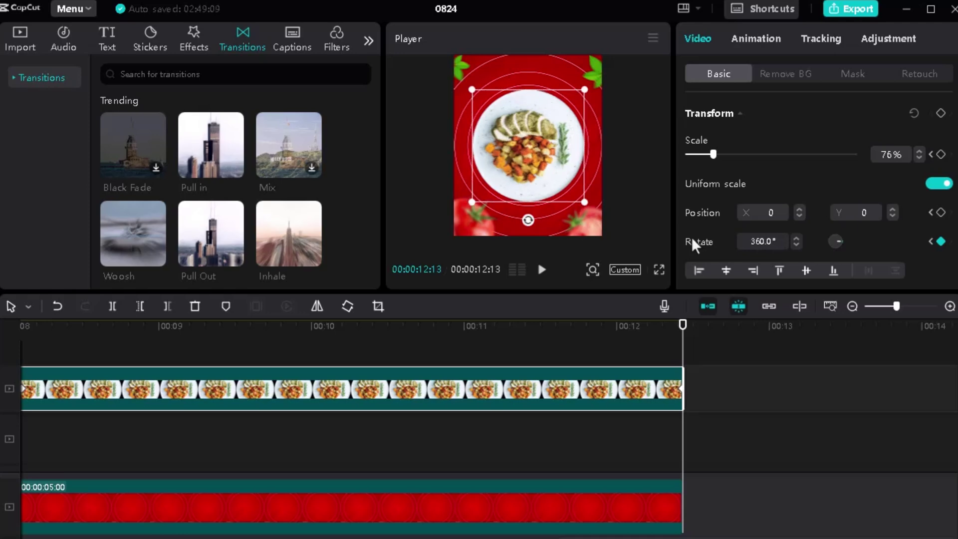
Play back the plate shrinking and spinning over the bg-2nd.jpg background
drag(683, 344, 161, 352)
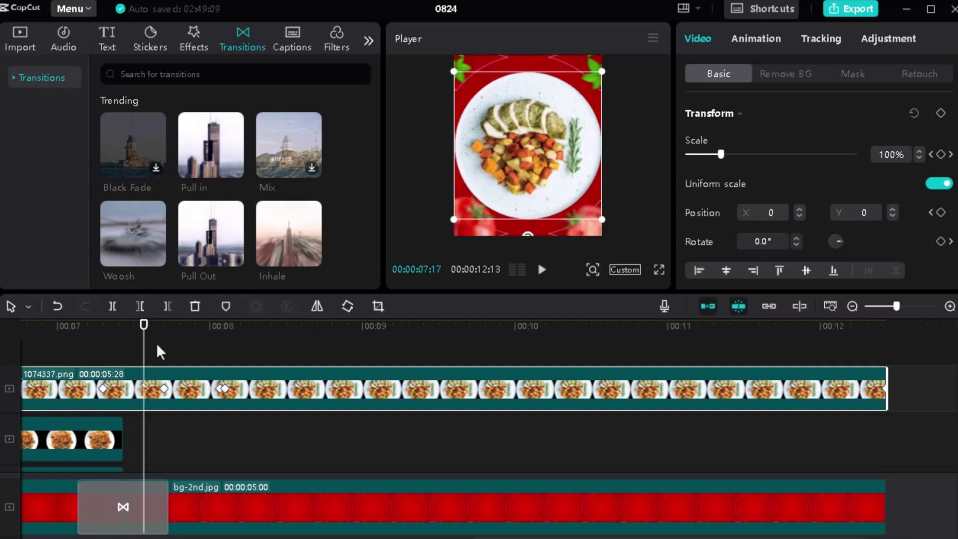
click(324, 349)
click(161, 355)
key(space)
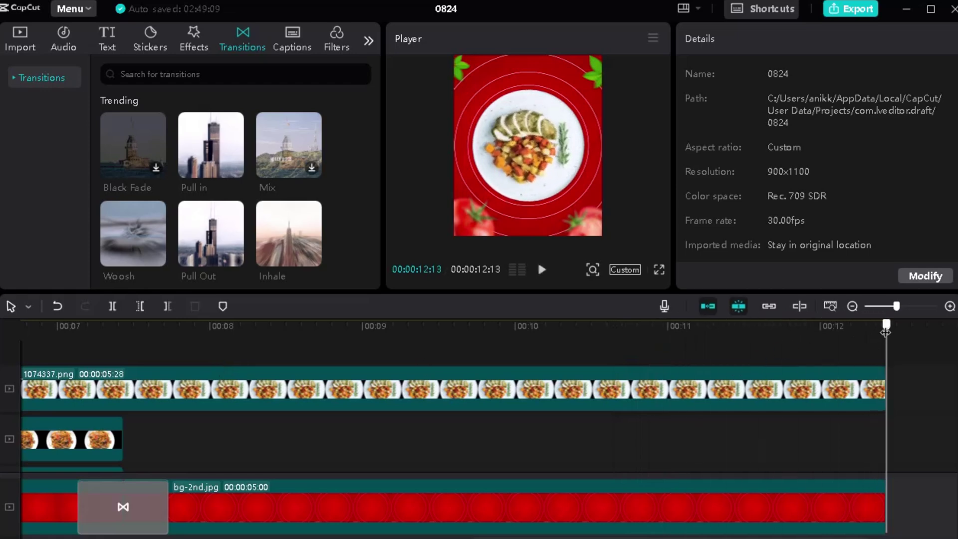
Add bg-900x1100.jpg to the main track directly after bg-2nd.jpg, starting at 00:00:12:13
mouse_move(886, 325)
mouse_down()
mouse_move(257, 325)
mouse_move(886, 327)
mouse_up()
scroll(306, 436, down, 3)
scroll(309, 440, up, 1)
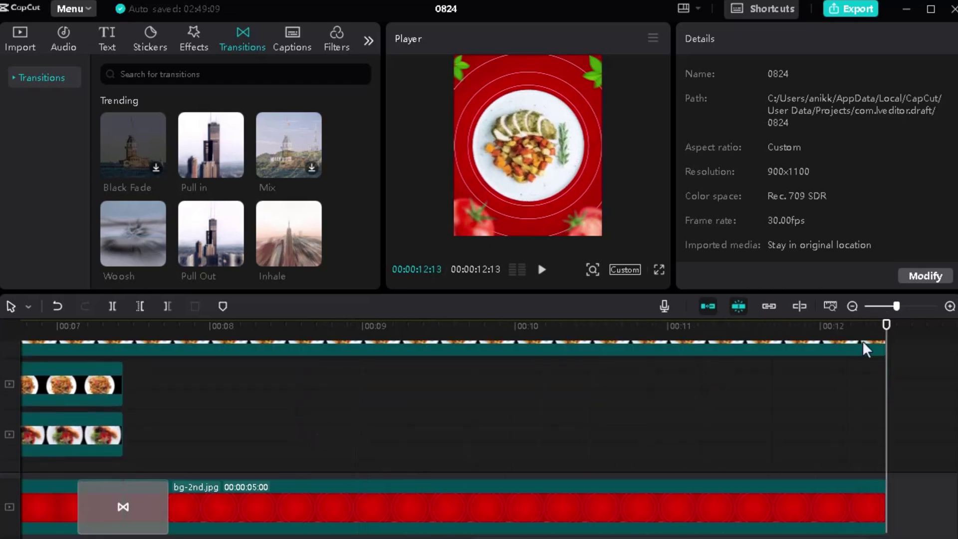
scroll(232, 234, down, 5)
scroll(229, 224, up, 5)
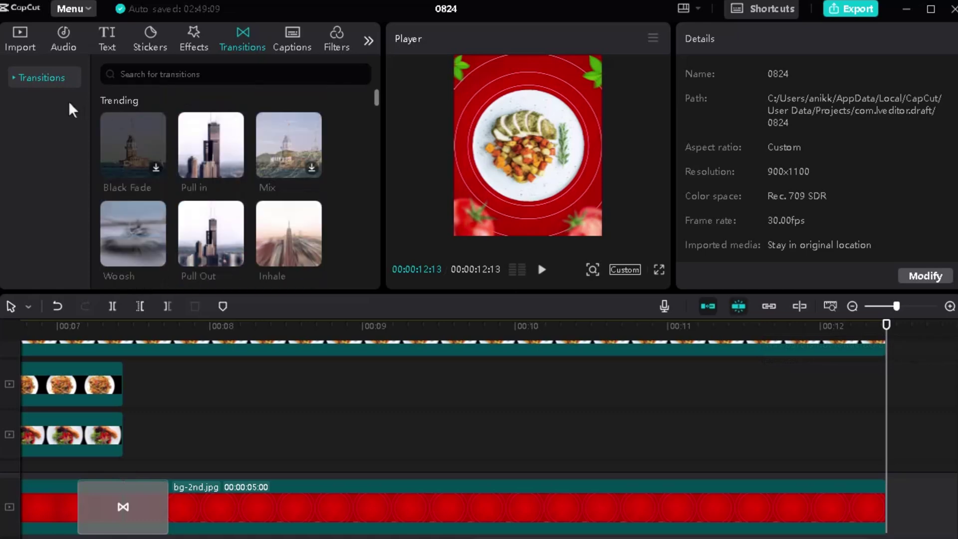
click(31, 53)
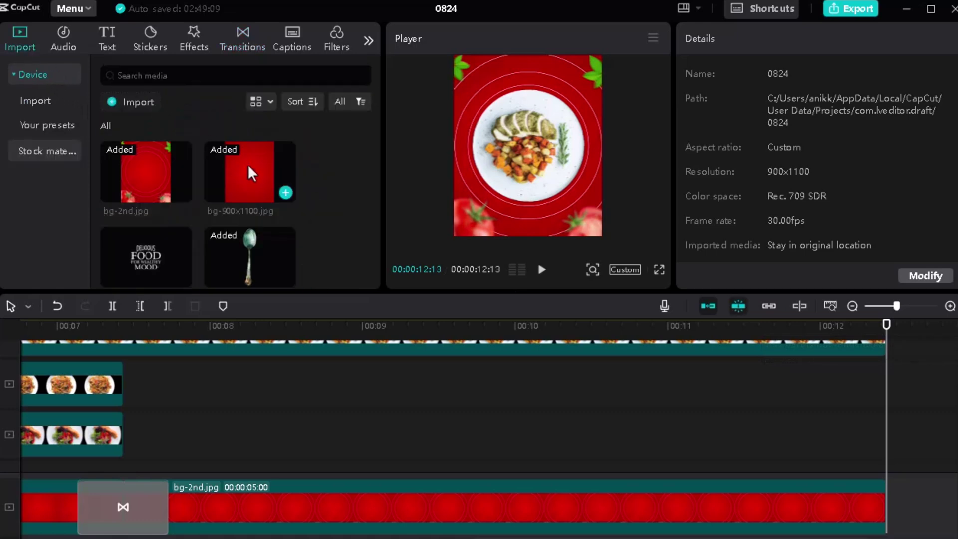
drag(252, 173, 898, 504)
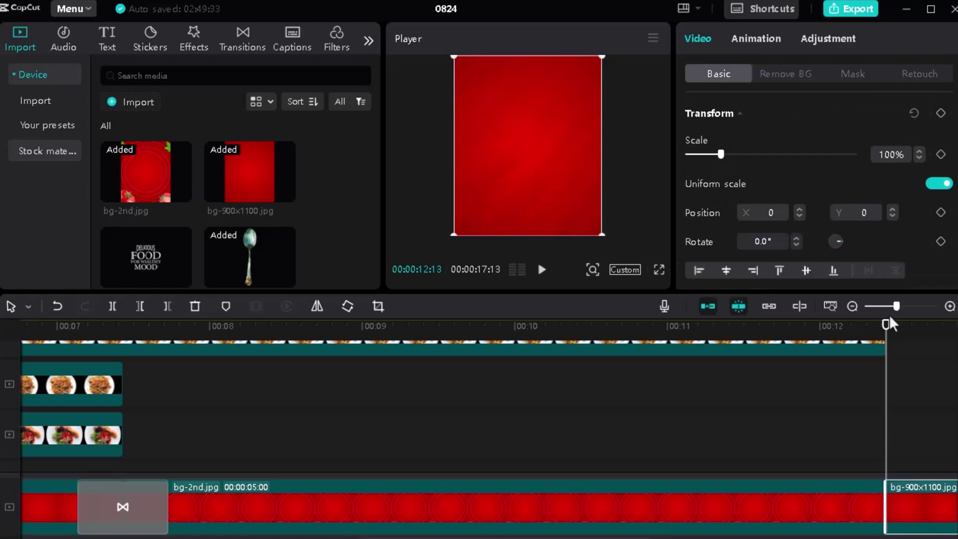
Add a Pull in transition between bg-2nd.jpg and the final bg-900x1100.jpg clip and set its duration to 0.7 s
click(244, 42)
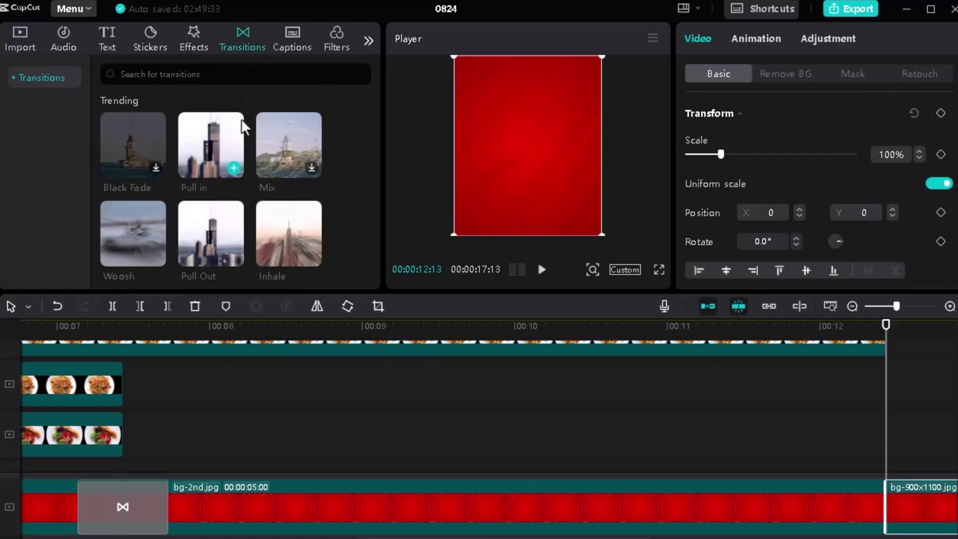
drag(212, 180, 884, 506)
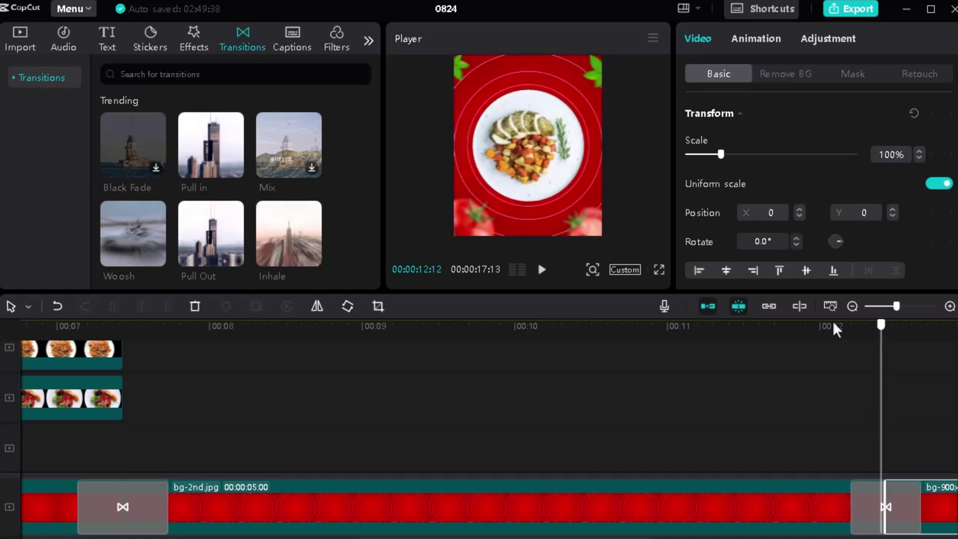
mouse_move(888, 326)
mouse_down()
mouse_move(829, 324)
mouse_move(879, 325)
mouse_up()
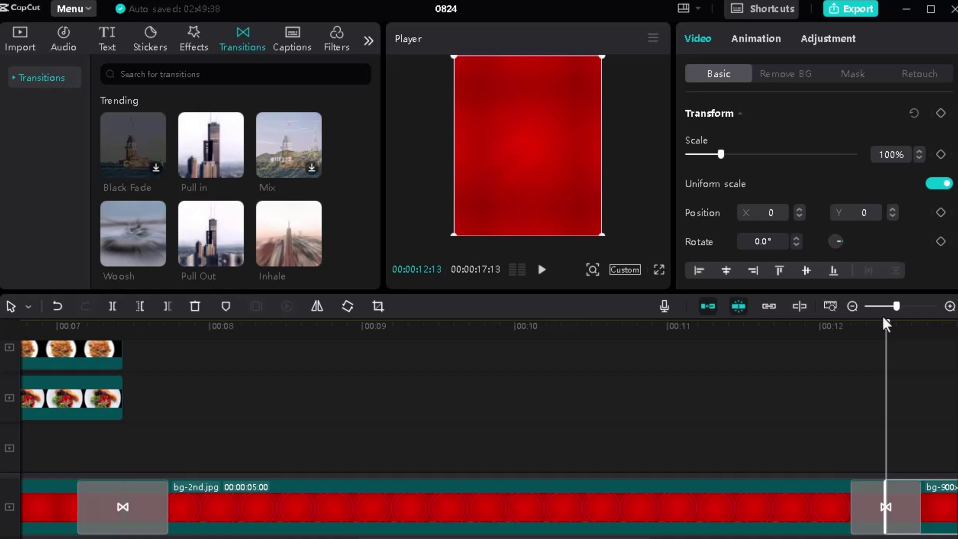
click(903, 525)
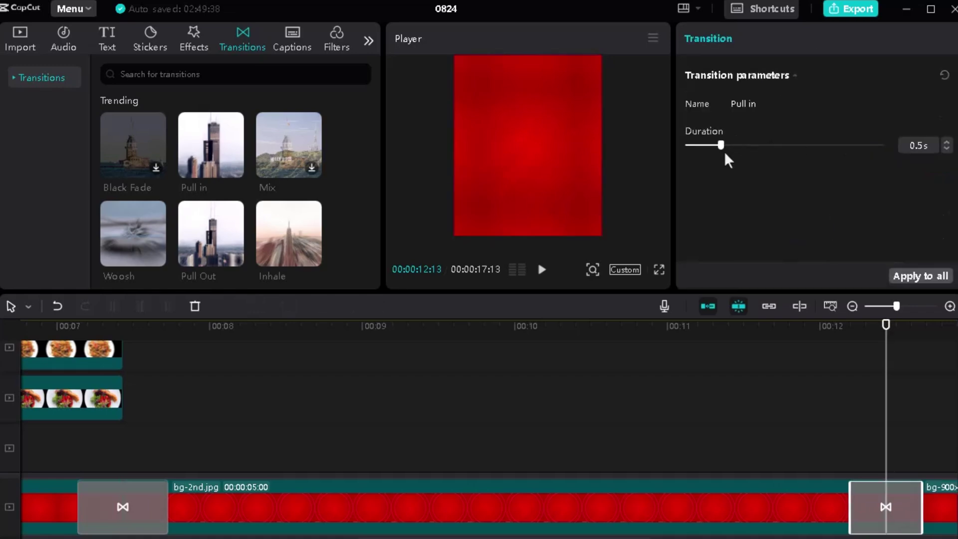
drag(725, 154, 735, 154)
Place png-text.png on a track above the final background, starting at 00:00:12:16
drag(878, 325, 901, 325)
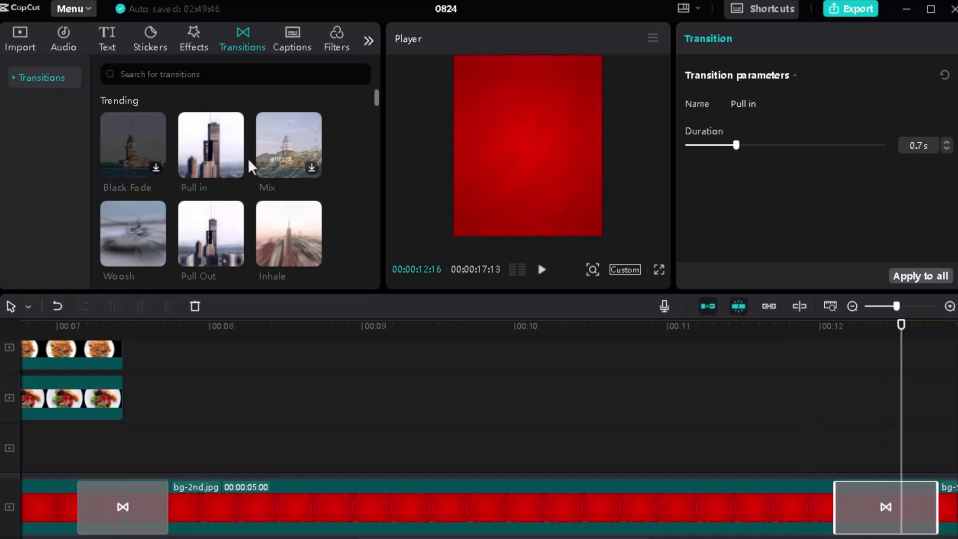
click(20, 39)
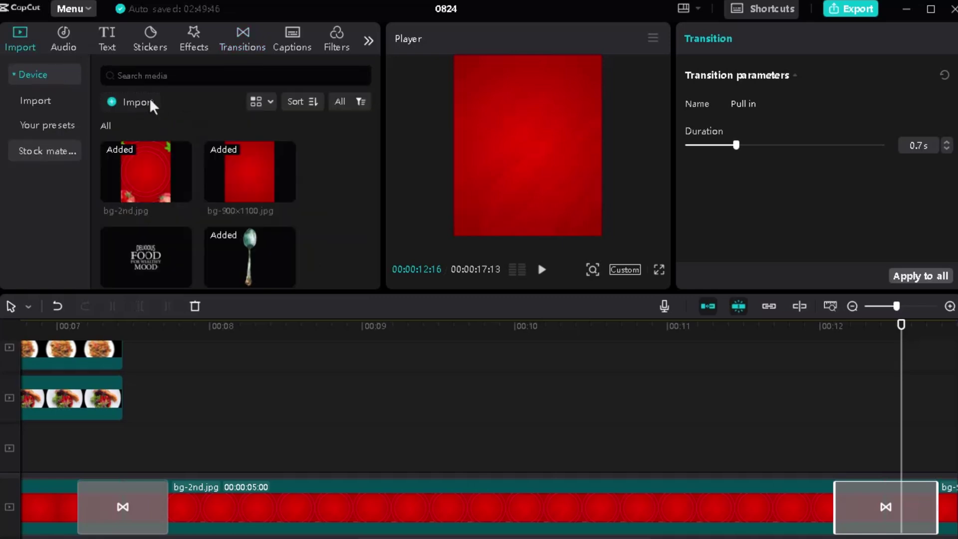
scroll(231, 154, down, 5)
scroll(209, 191, up, 2)
drag(153, 202, 878, 412)
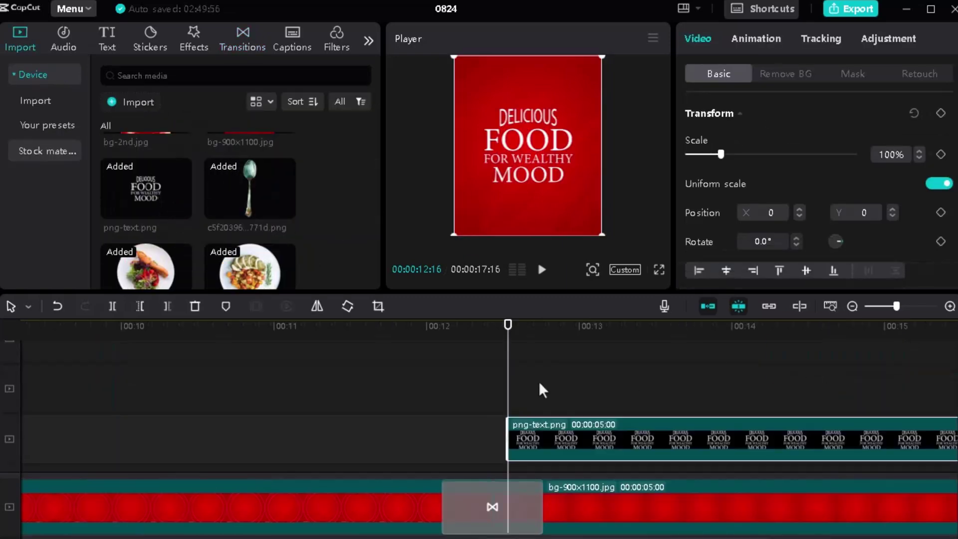
mouse_move(508, 326)
mouse_down()
mouse_move(419, 317)
mouse_move(546, 316)
mouse_move(495, 316)
mouse_move(508, 317)
mouse_up()
Search the video effects for "glow" and add the Sparkle Spiral effect above png-text.png, starting at 00:00:12:16
click(194, 51)
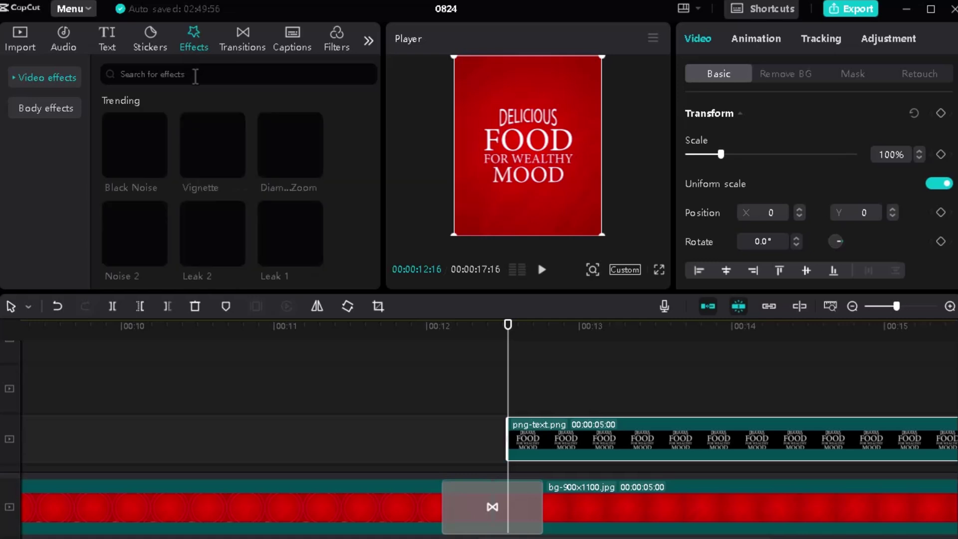
click(195, 76)
text(glo)
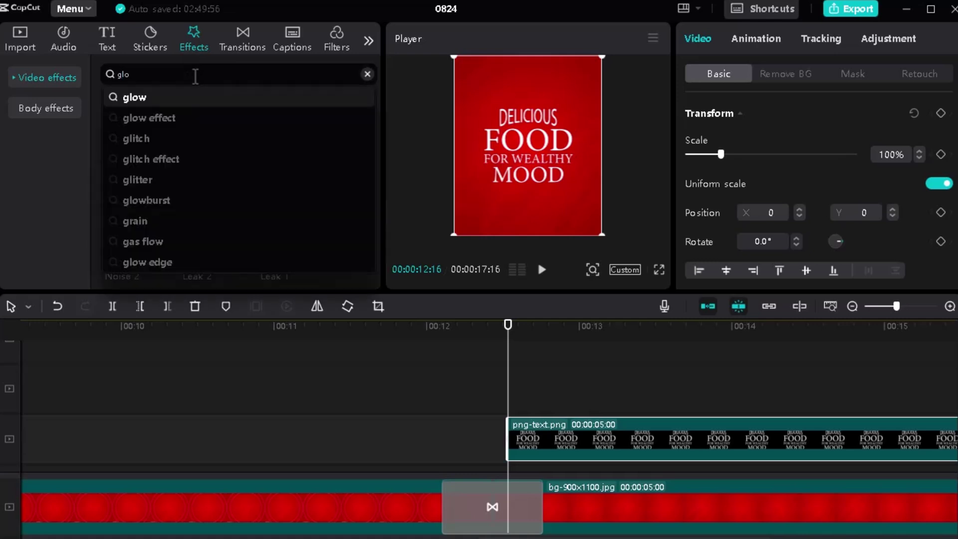
text(w)
key(Return)
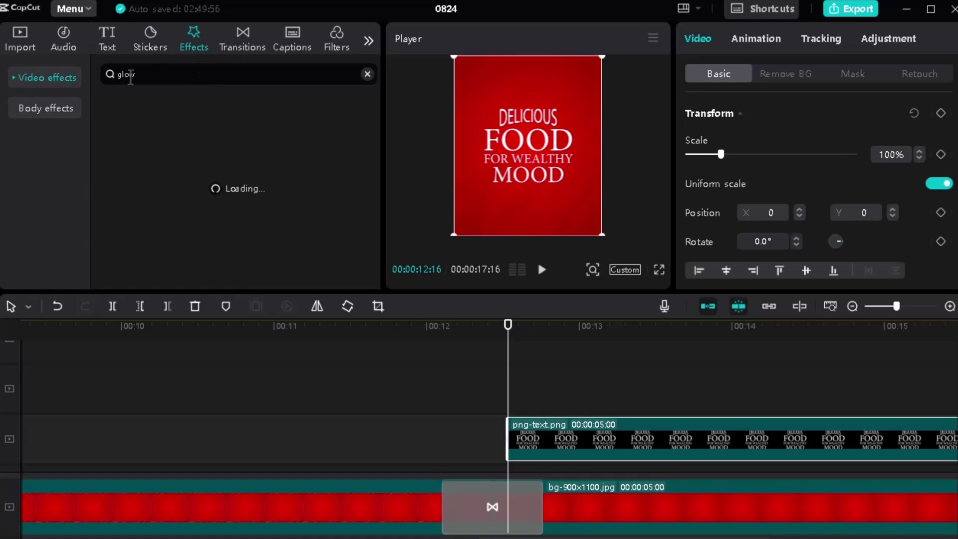
mouse_move(234, 130)
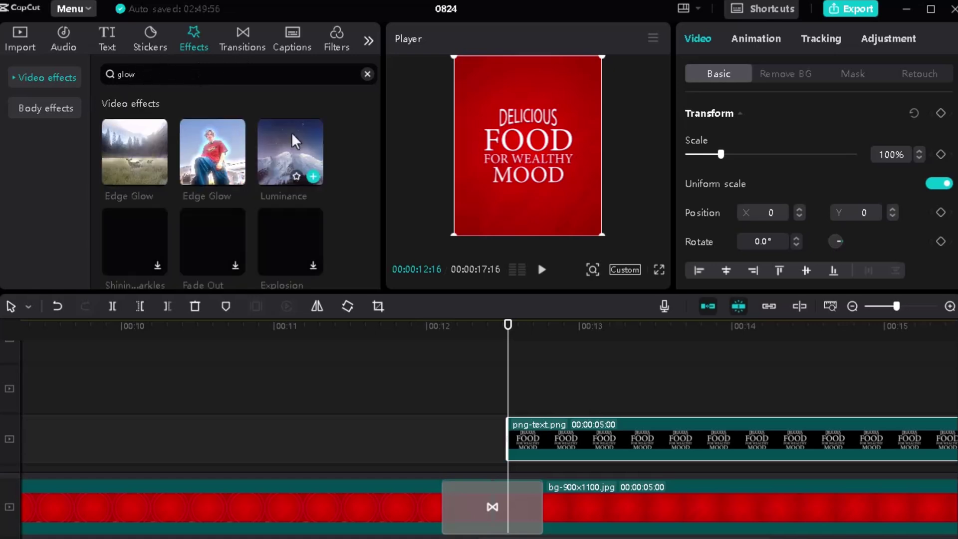
scroll(342, 142, down, 5)
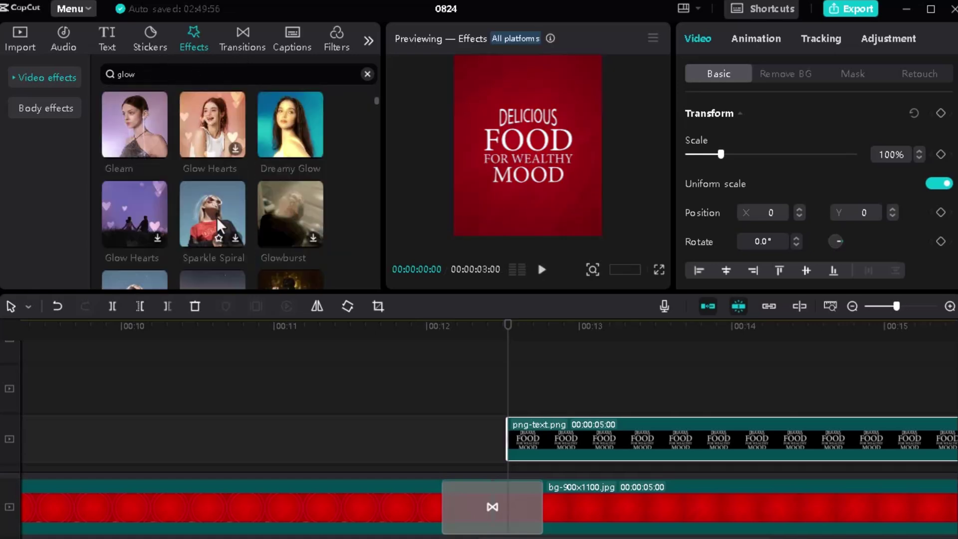
click(219, 216)
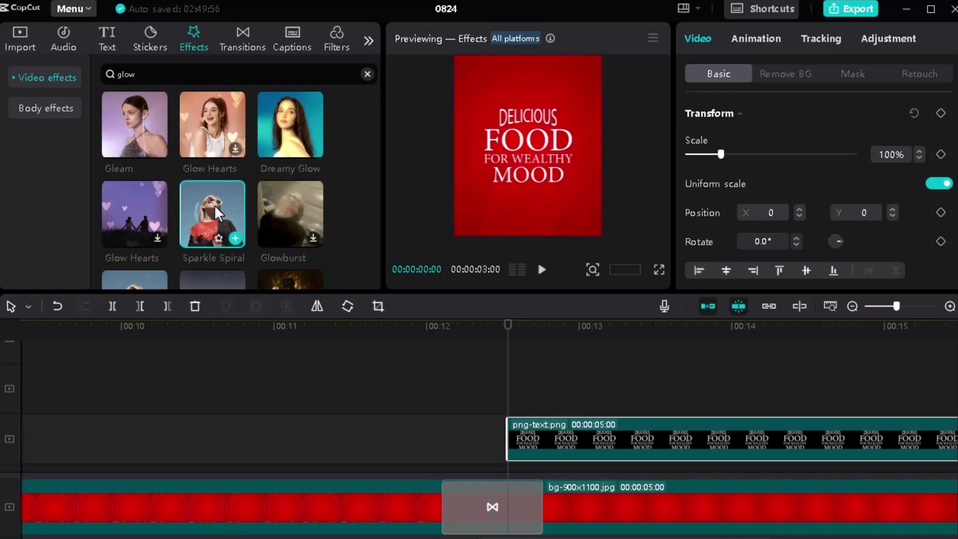
drag(213, 203, 538, 388)
Apply the Zoom In entrance animation to the png-text.png clip
click(557, 424)
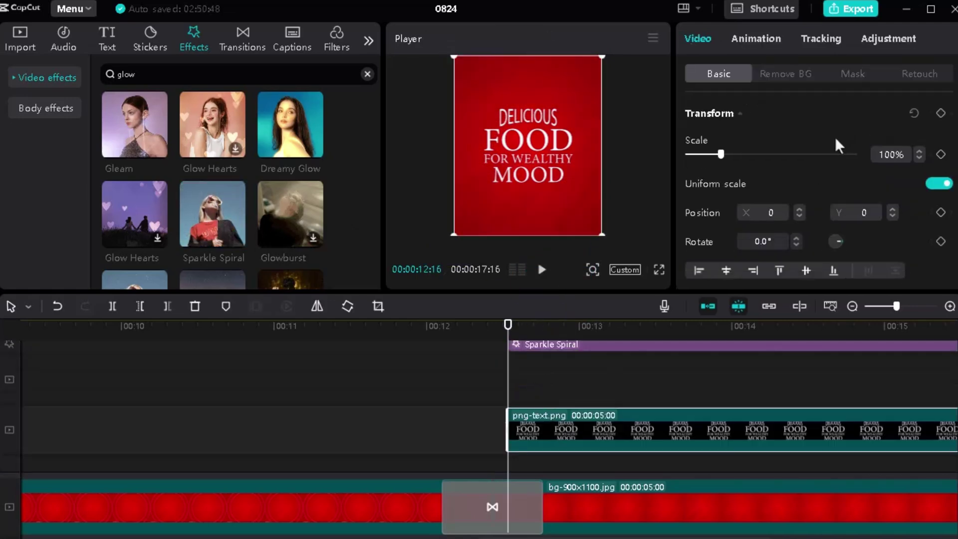
click(774, 38)
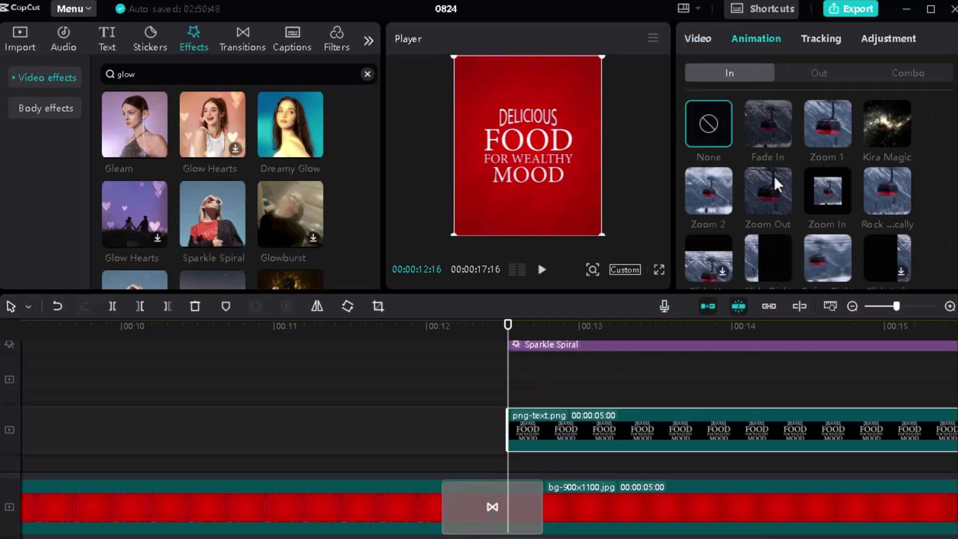
scroll(774, 192, down, 1)
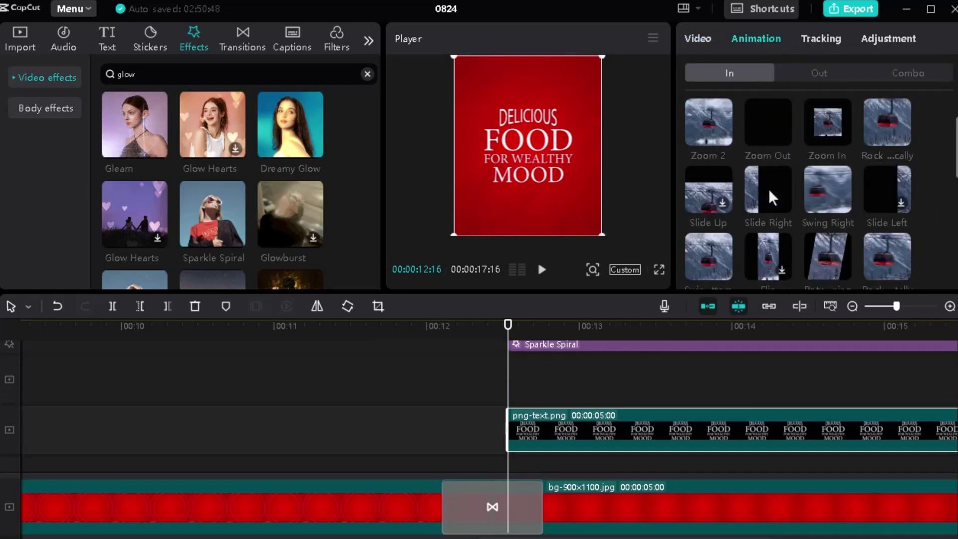
scroll(826, 192, up, 1)
click(826, 191)
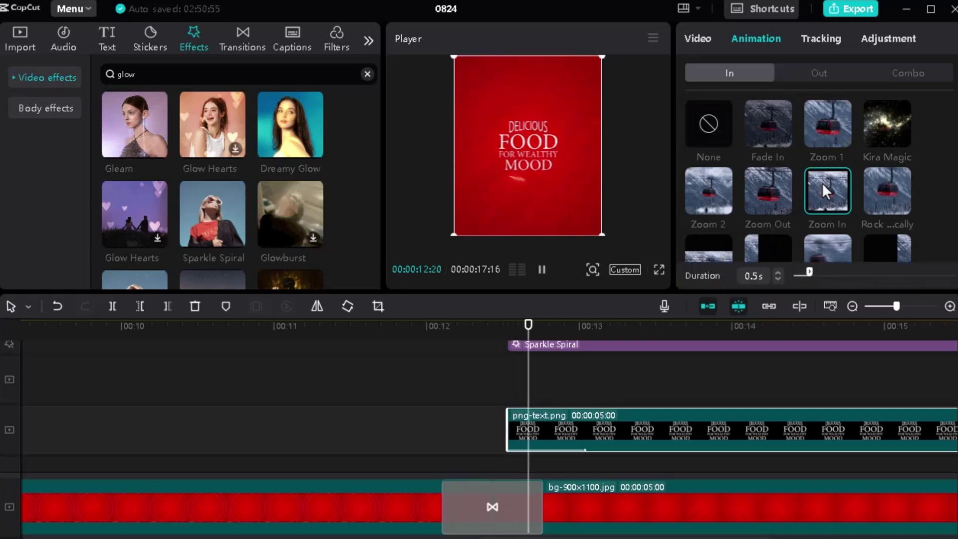
Move the Sparkle Spiral effect so it starts at 00:00:13:01, where the text's entrance animation ends
mouse_move(586, 331)
mouse_down()
mouse_move(507, 330)
mouse_move(585, 338)
mouse_up()
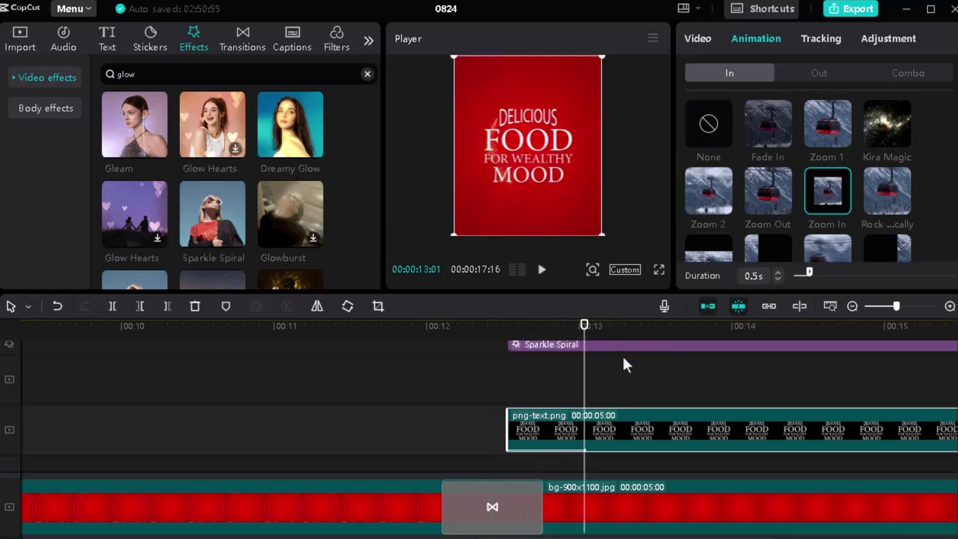
scroll(624, 362, up, 1)
drag(618, 365, 701, 379)
Play back the text's zoom-in entrance with the Sparkle Spiral effect from around 00:00:12
click(494, 370)
click(443, 375)
key(space)
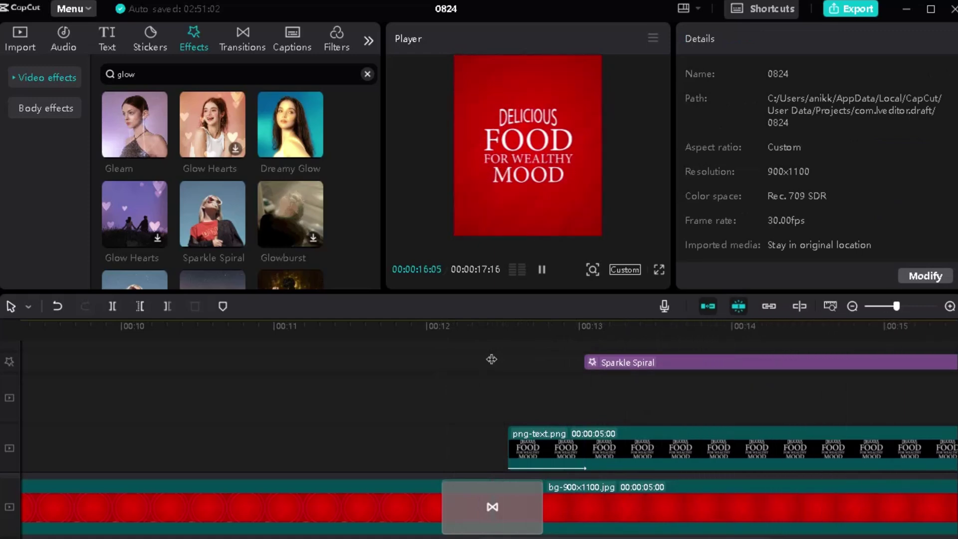
key(space)
Trim the end of the final bg-900x1100.jpg clip to 00:00:16:08
drag(552, 331, 521, 327)
scroll(585, 393, up, 3)
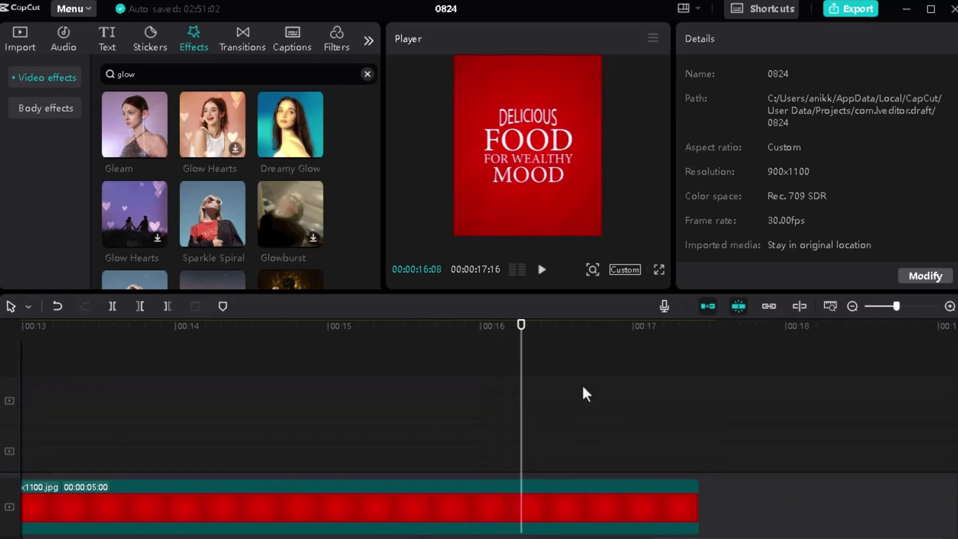
scroll(585, 394, down, 5)
scroll(579, 375, up, 2)
click(580, 383)
scroll(574, 389, up, 3)
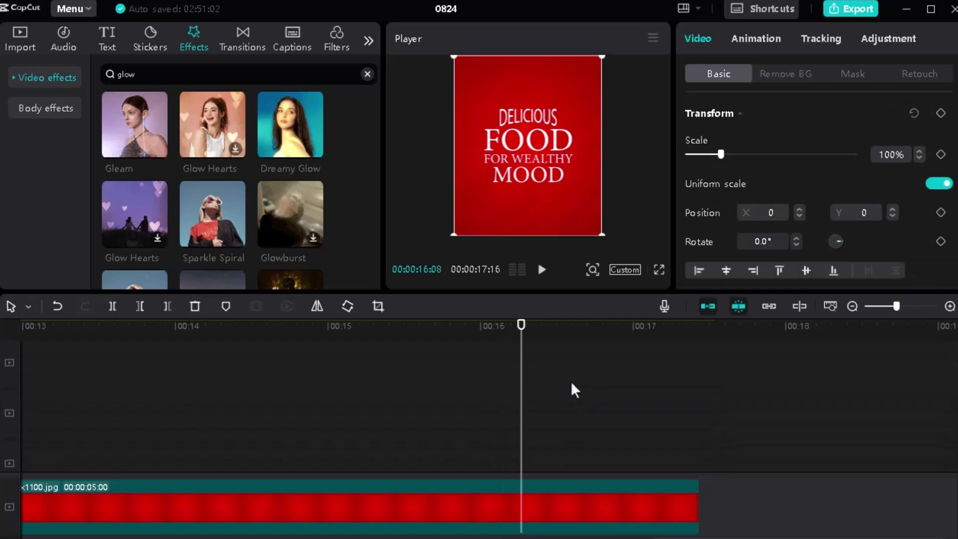
click(575, 495)
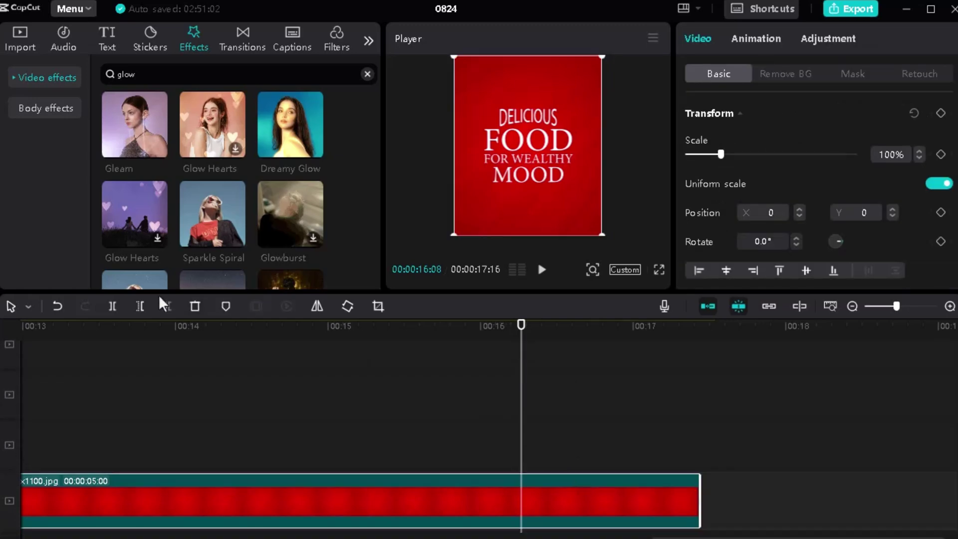
click(167, 307)
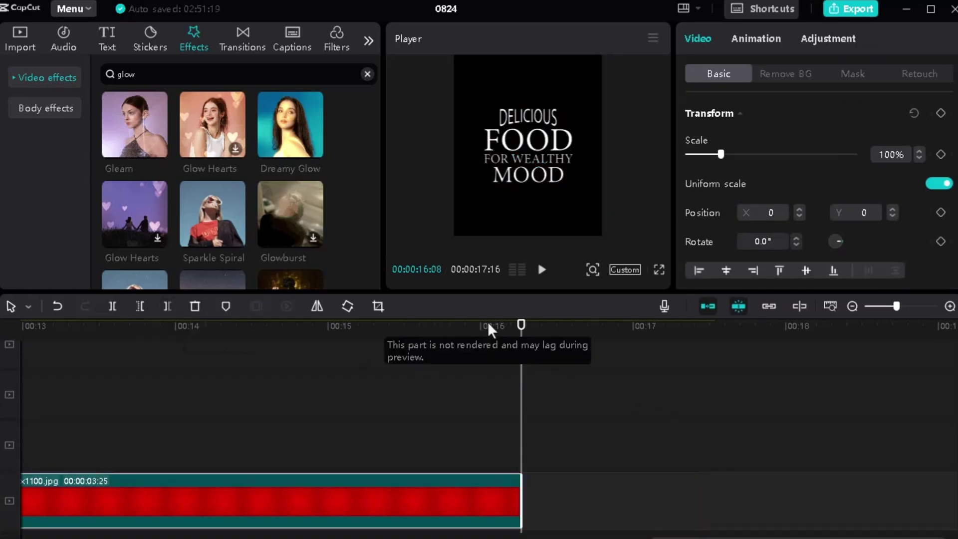